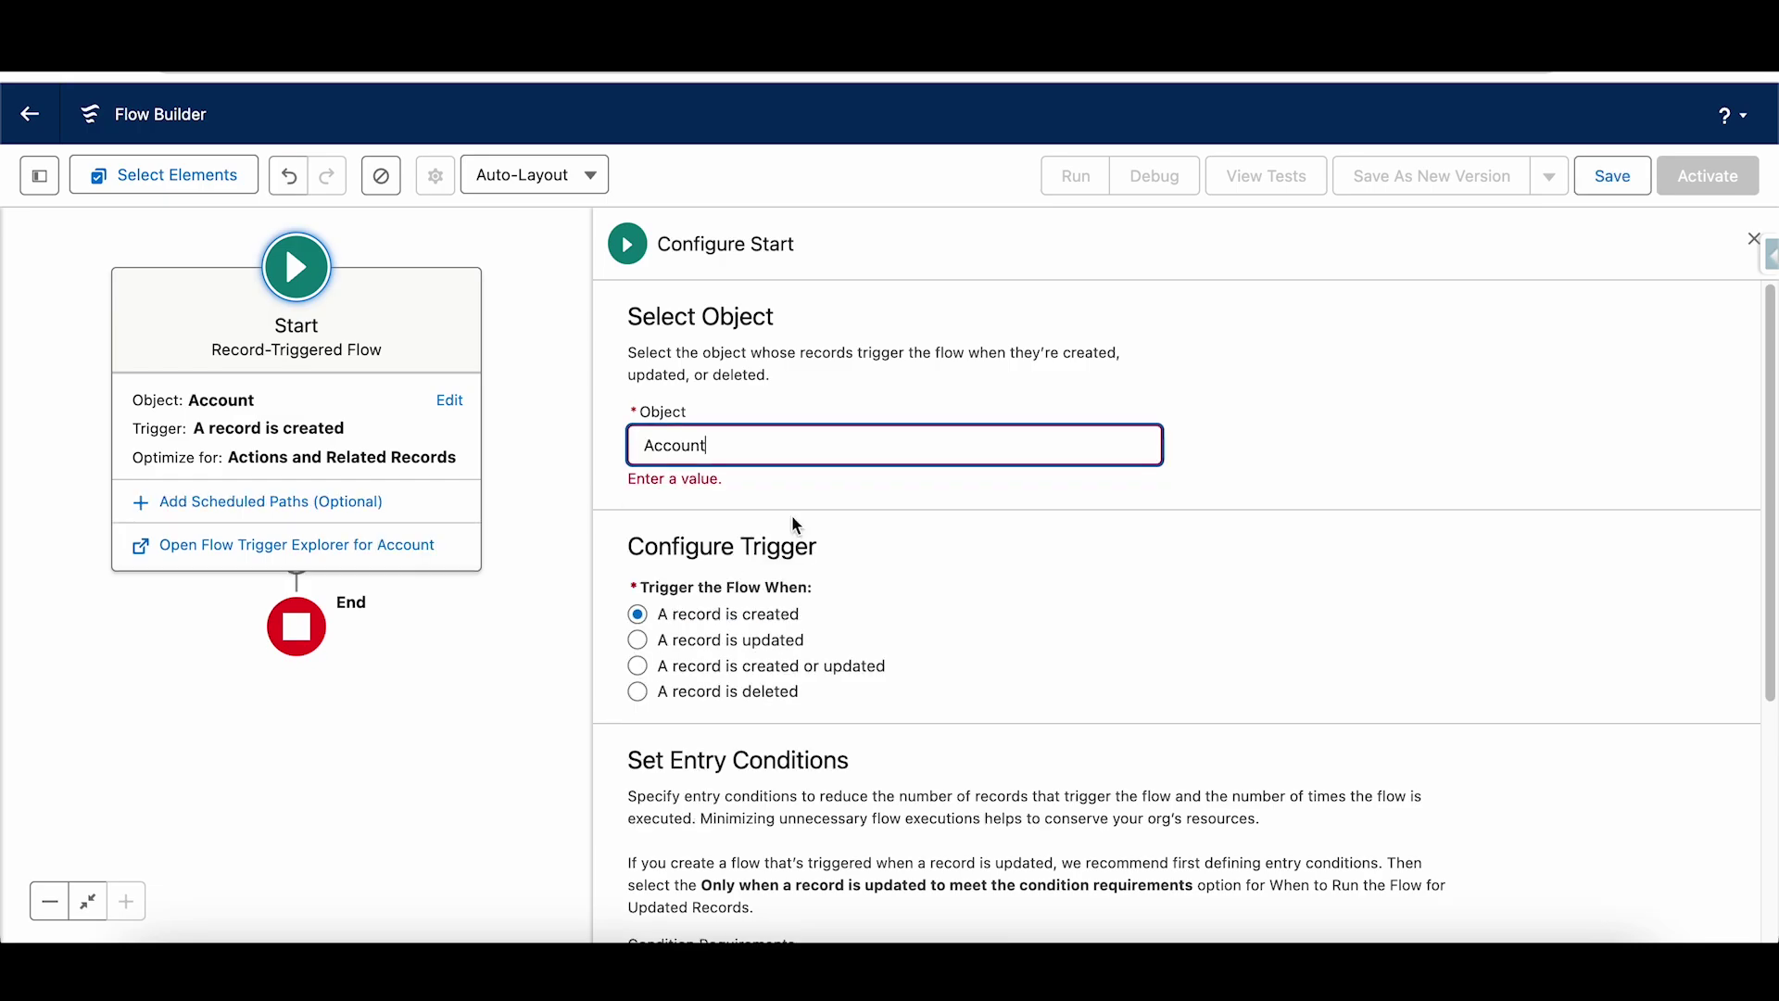
Step: Include a Run Asynchronously path in the start configuration of the Account record-triggered flow
{"action": "scroll", "coordinate": [1765, 820], "scroll_direction": "down", "scroll_amount": 3}
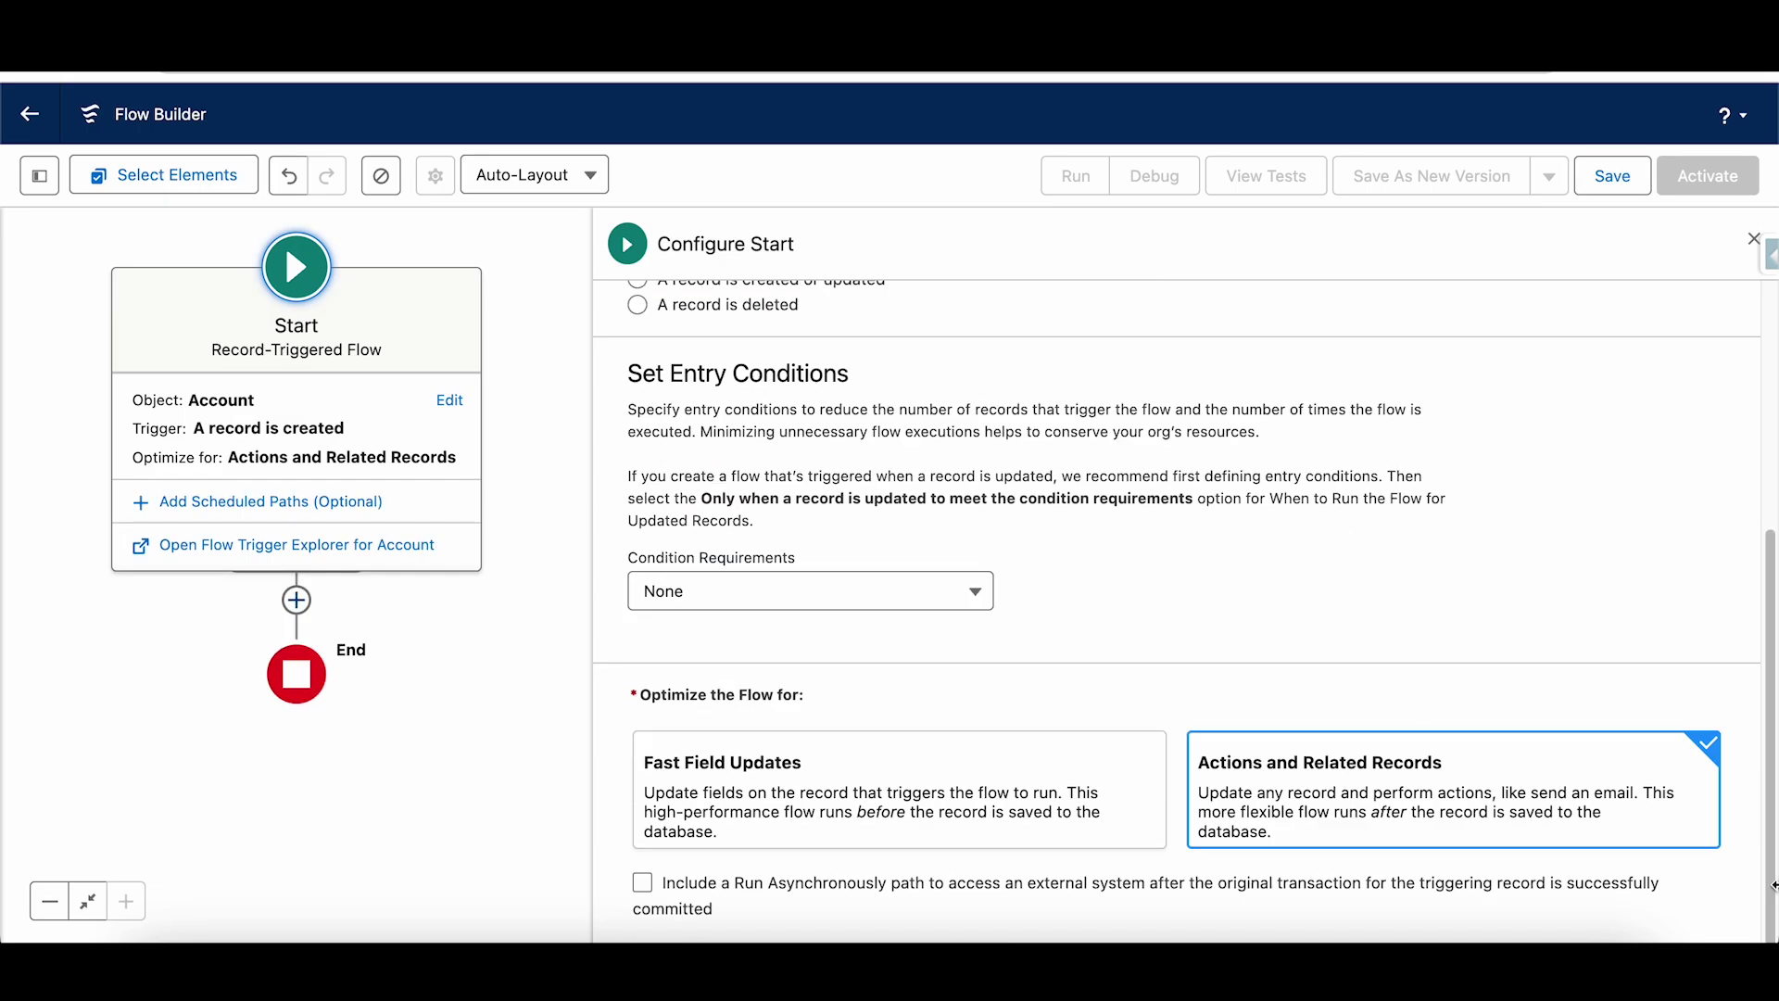
{"action": "left_click", "coordinate": [642, 883]}
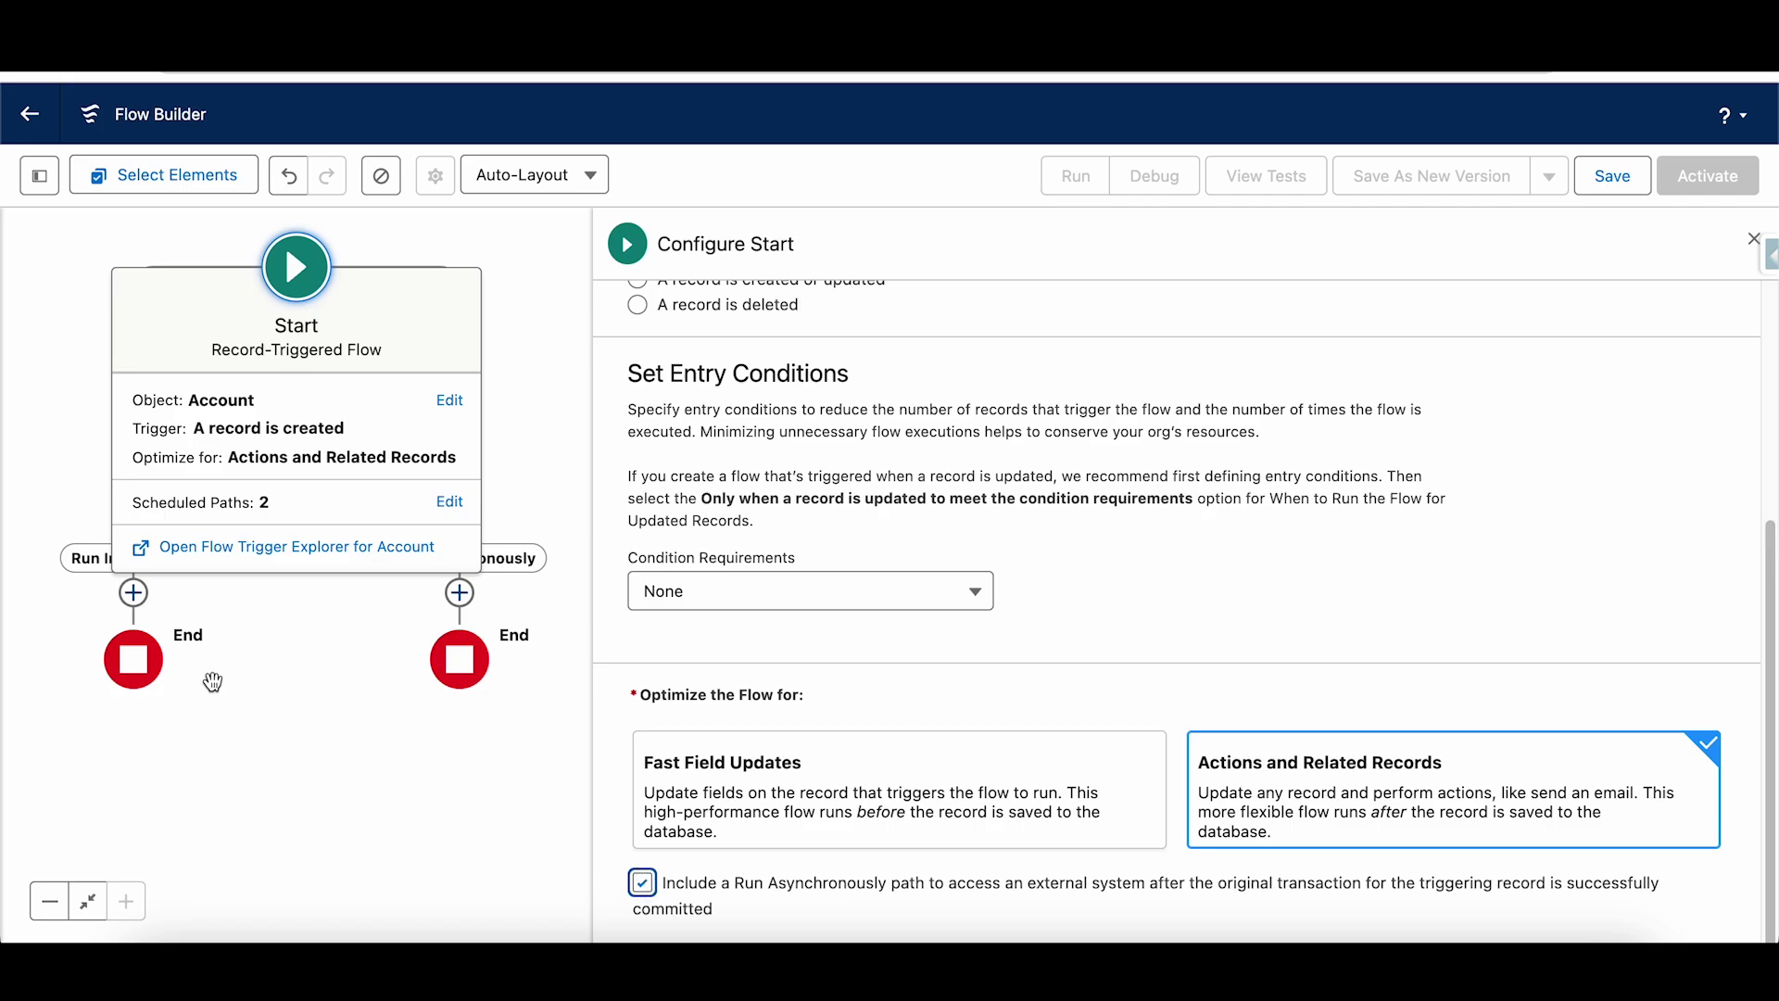
{"action": "left_click", "coordinate": [643, 882]}
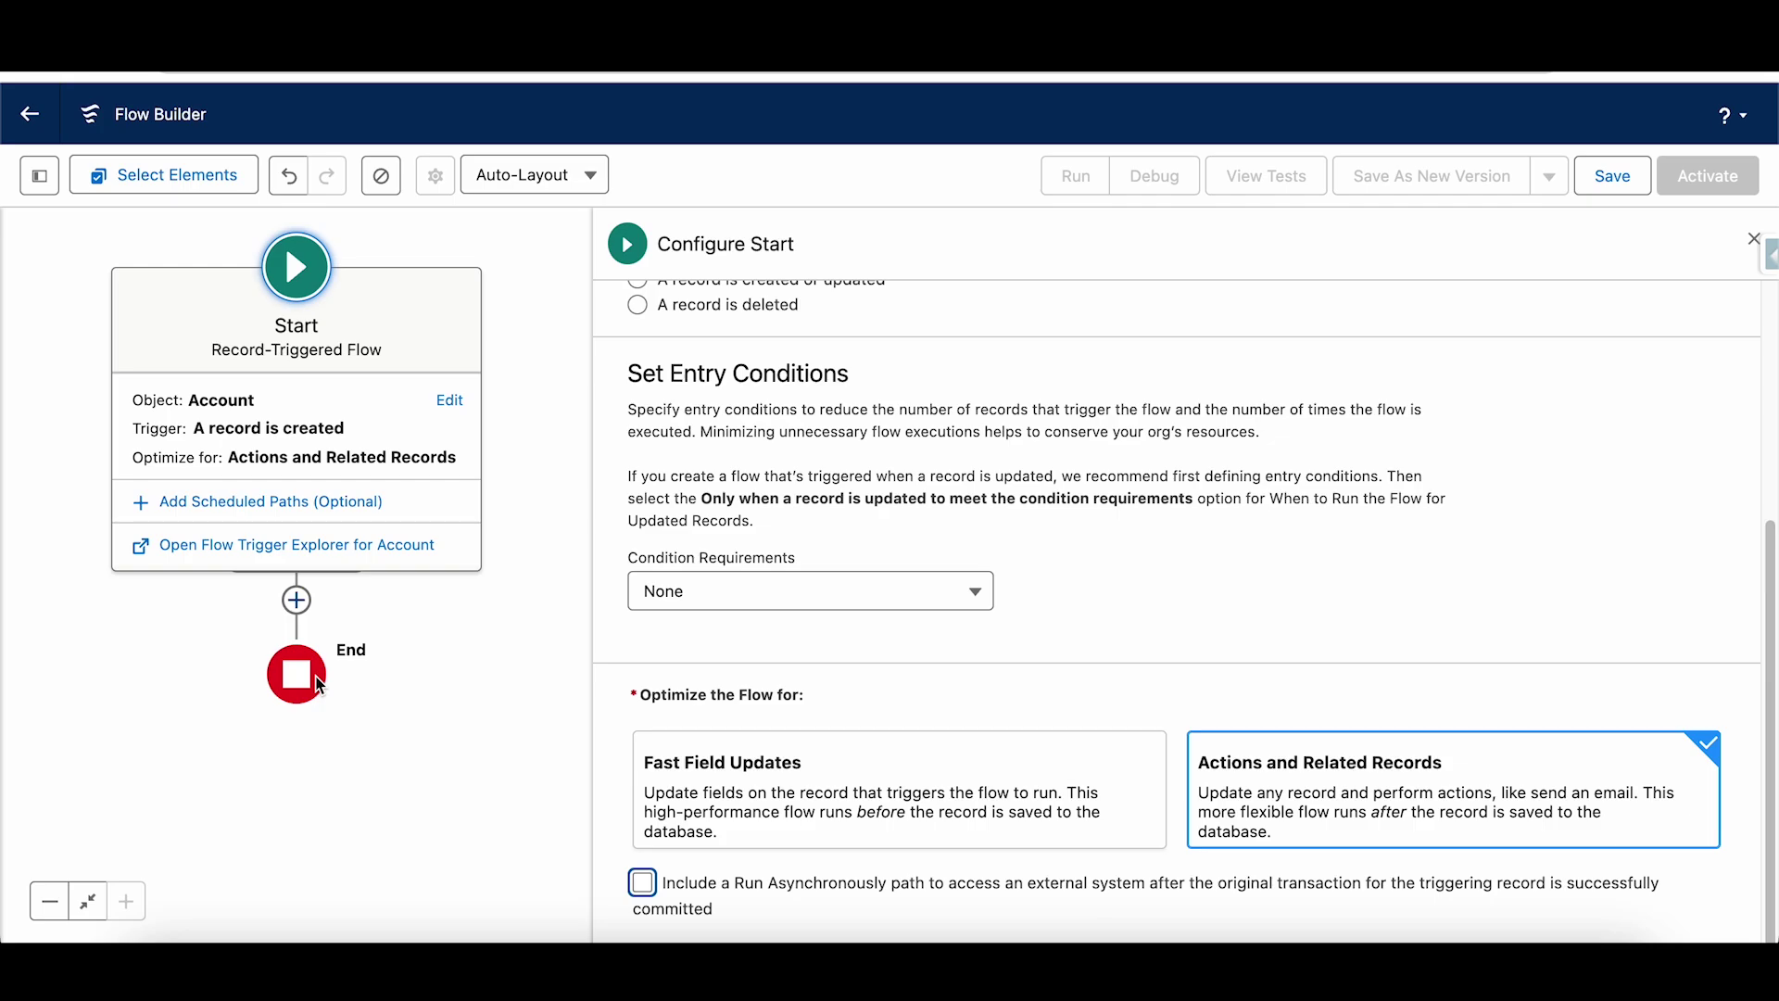
{"action": "left_click", "coordinate": [643, 883]}
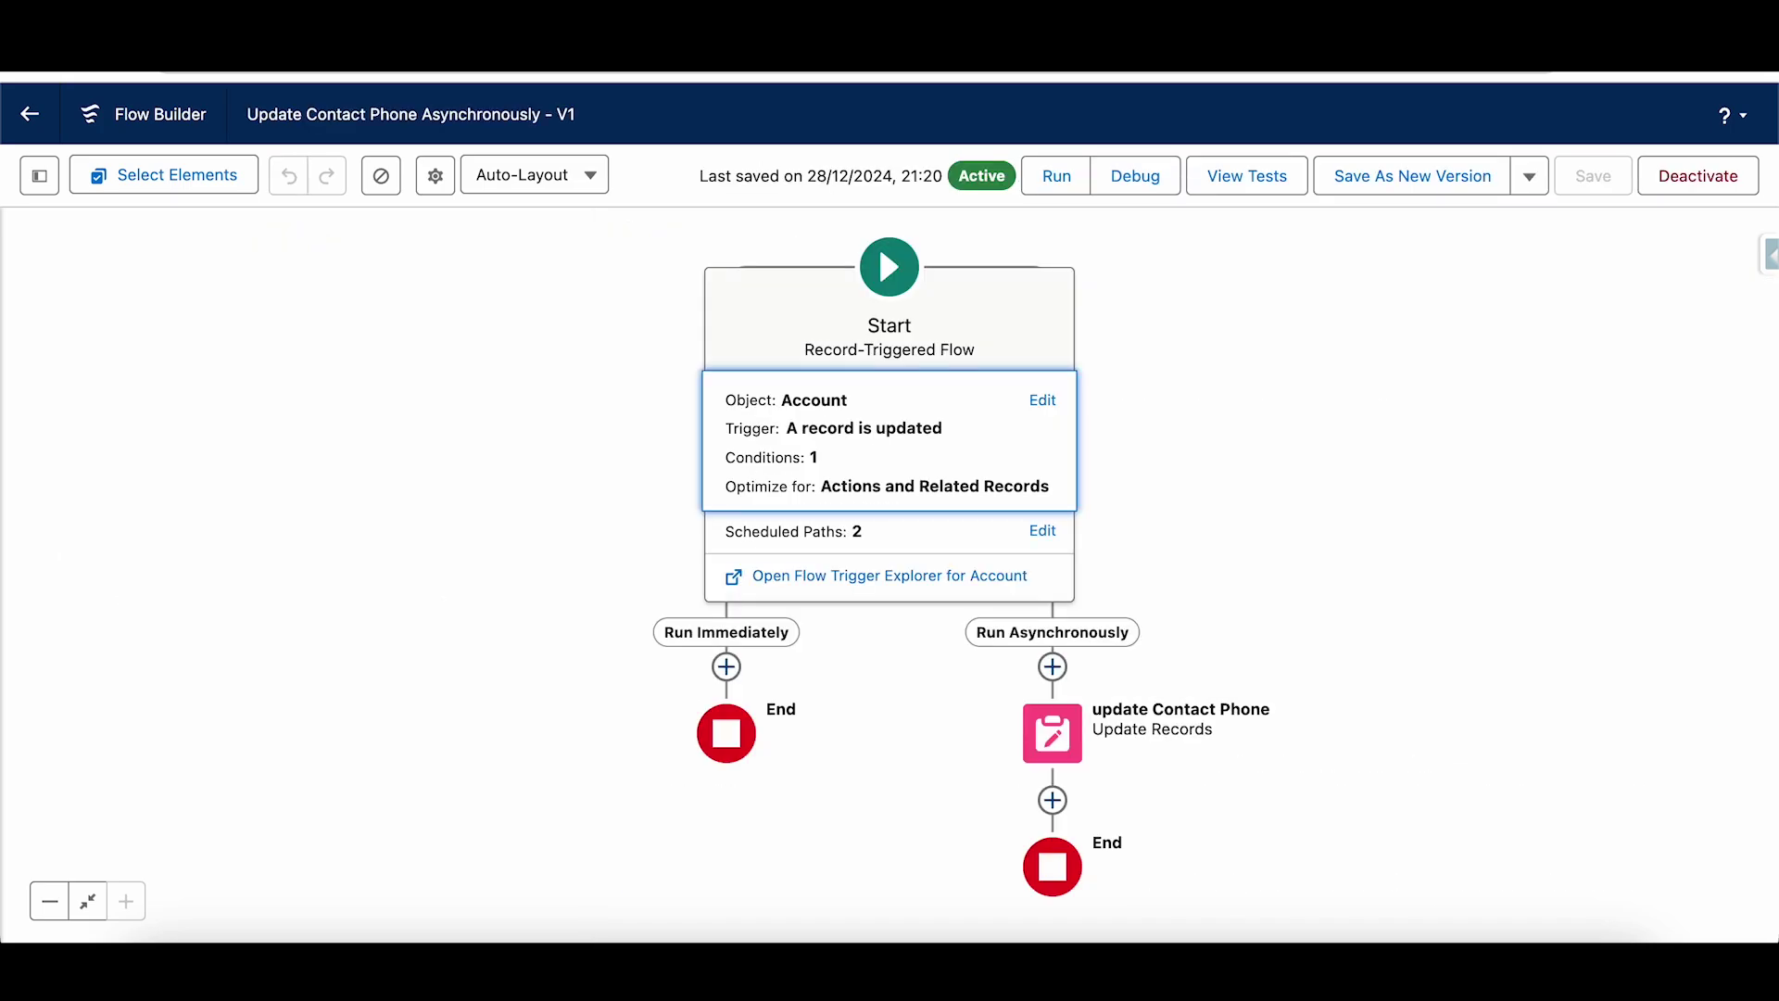
Step: Review the start configuration of the Update Contact Phone Asynchronously flow, including its trigger, entry conditions and asynchronous path option
{"action": "left_click_drag", "start_coordinate": [1310, 445], "coordinate": [1053, 532]}
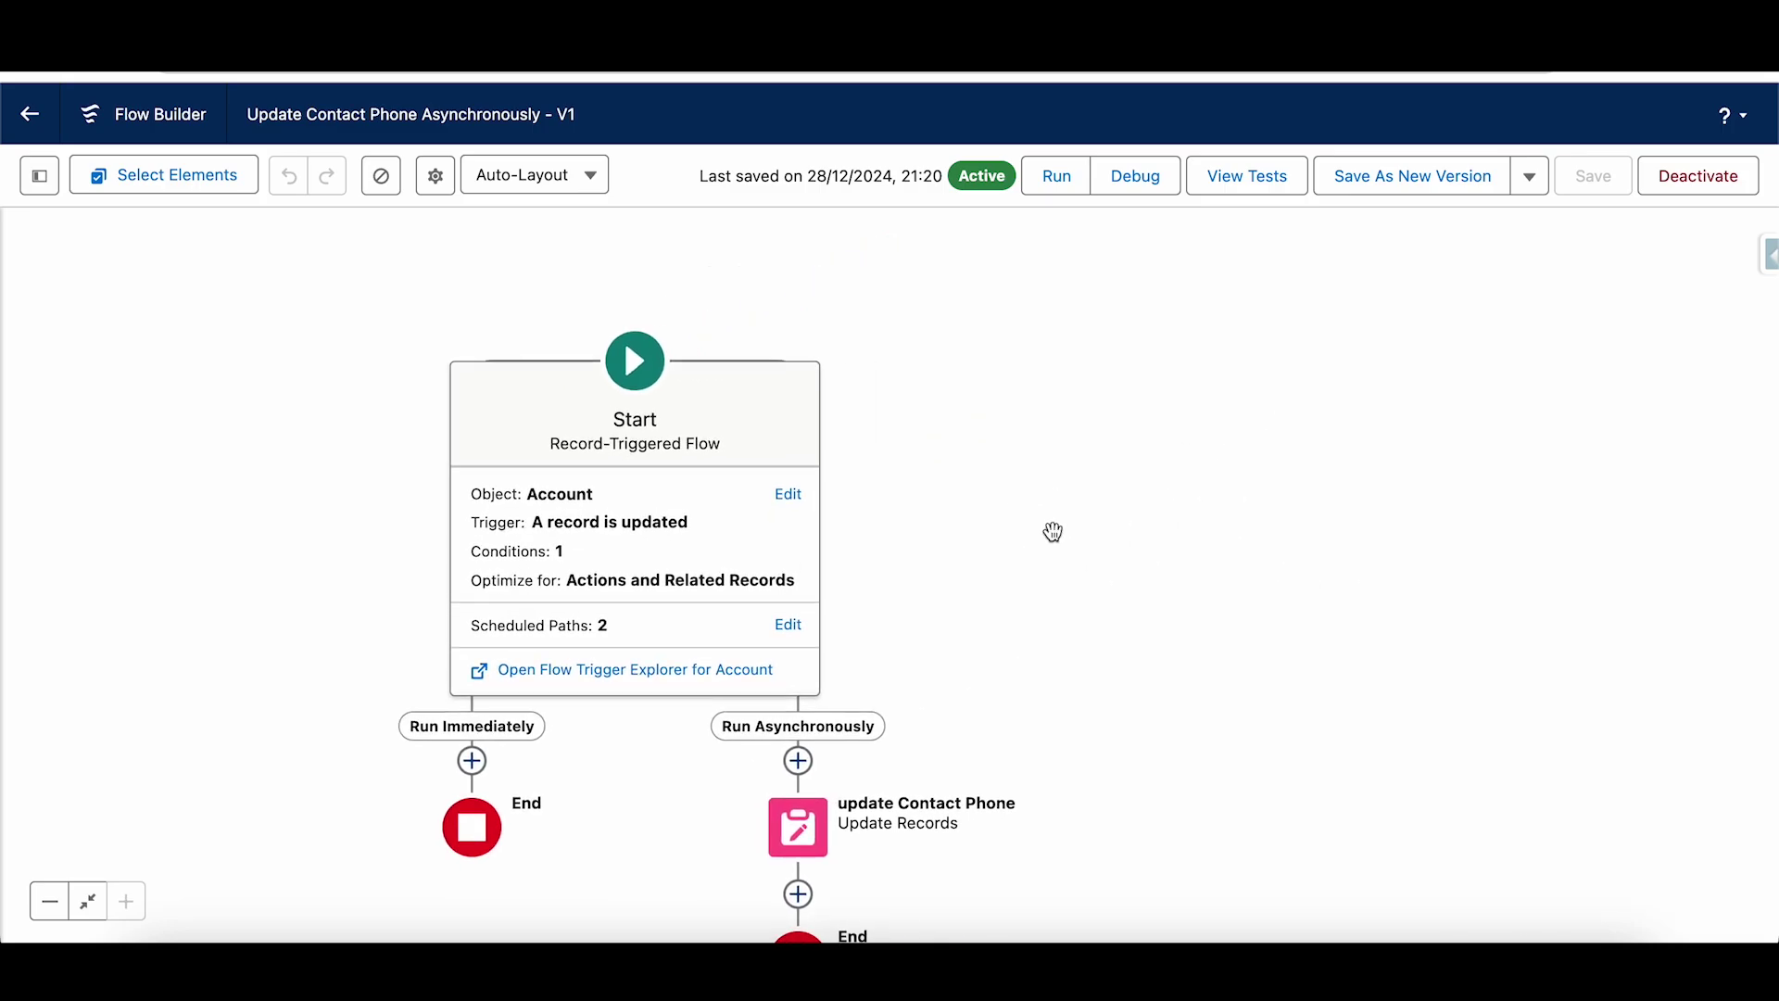
{"action": "left_click", "coordinate": [795, 494]}
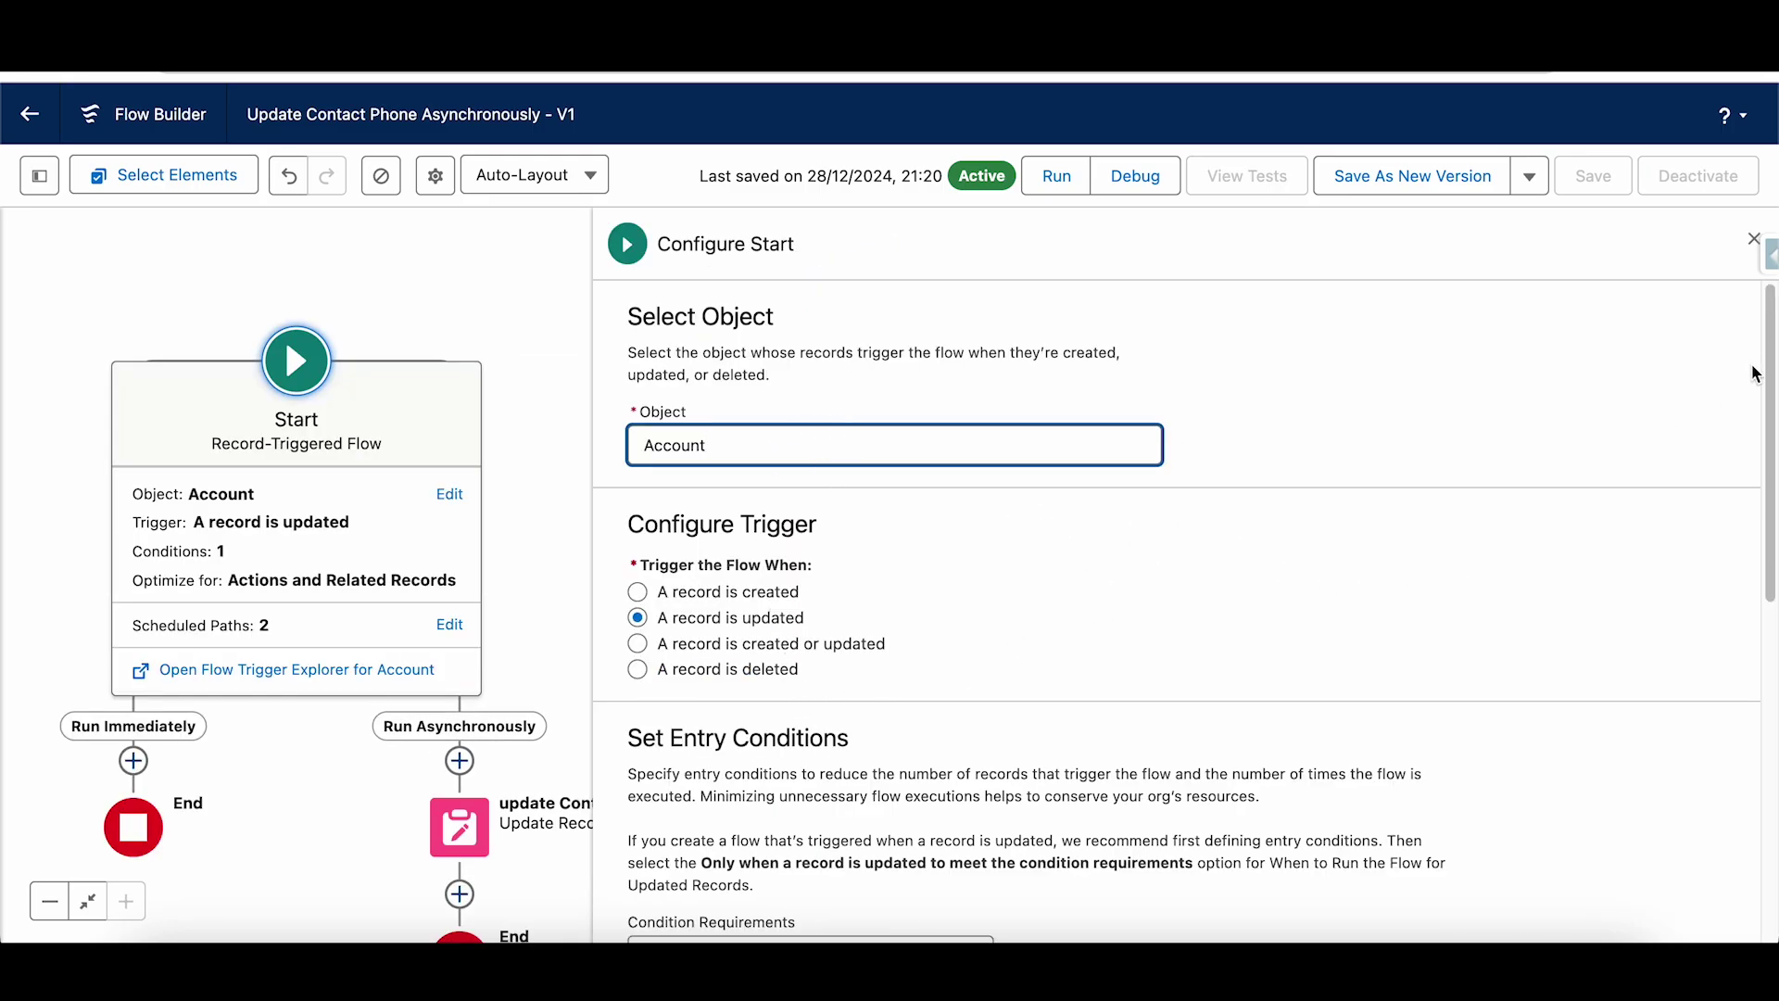
{"action": "left_click_drag", "start_coordinate": [1761, 389], "coordinate": [1748, 508]}
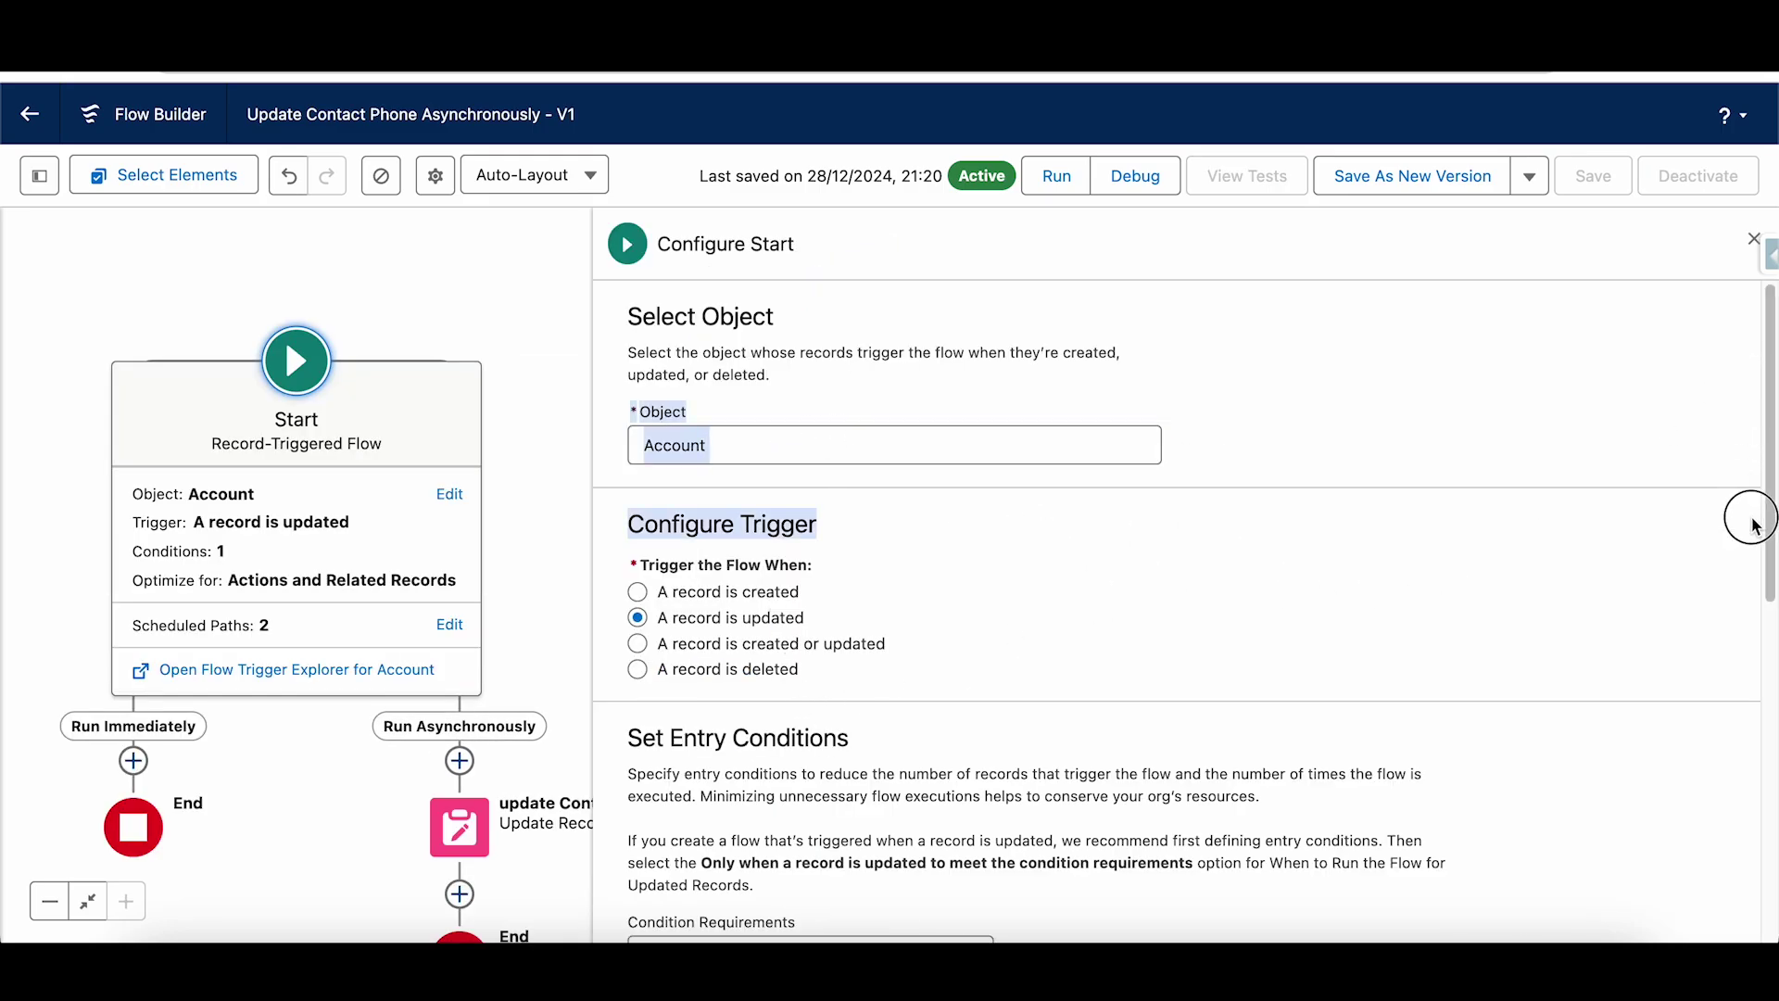
{"action": "left_click", "coordinate": [815, 619]}
{"action": "scroll", "coordinate": [1772, 468], "scroll_direction": "down", "scroll_amount": 8}
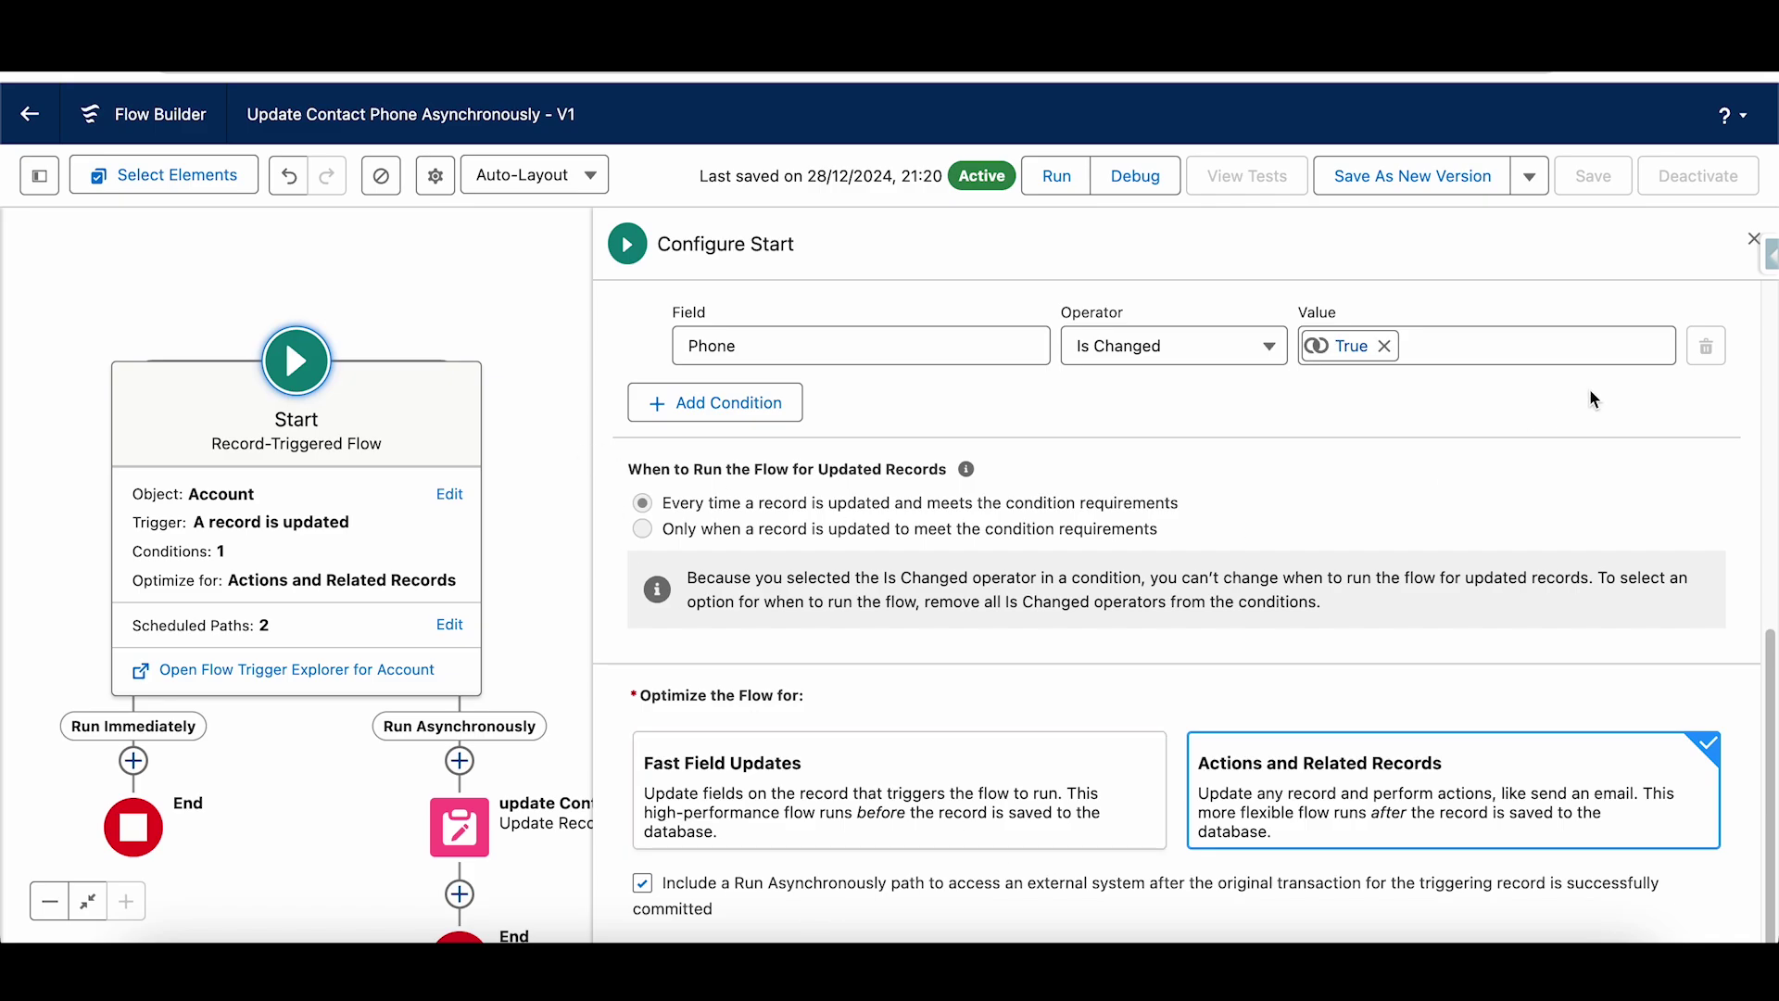
{"action": "left_click", "coordinate": [1753, 239]}
Step: Examine the related records, filter conditions and field values configured in the update Contact Phone element
{"action": "left_click_drag", "start_coordinate": [767, 554], "coordinate": [863, 459]}
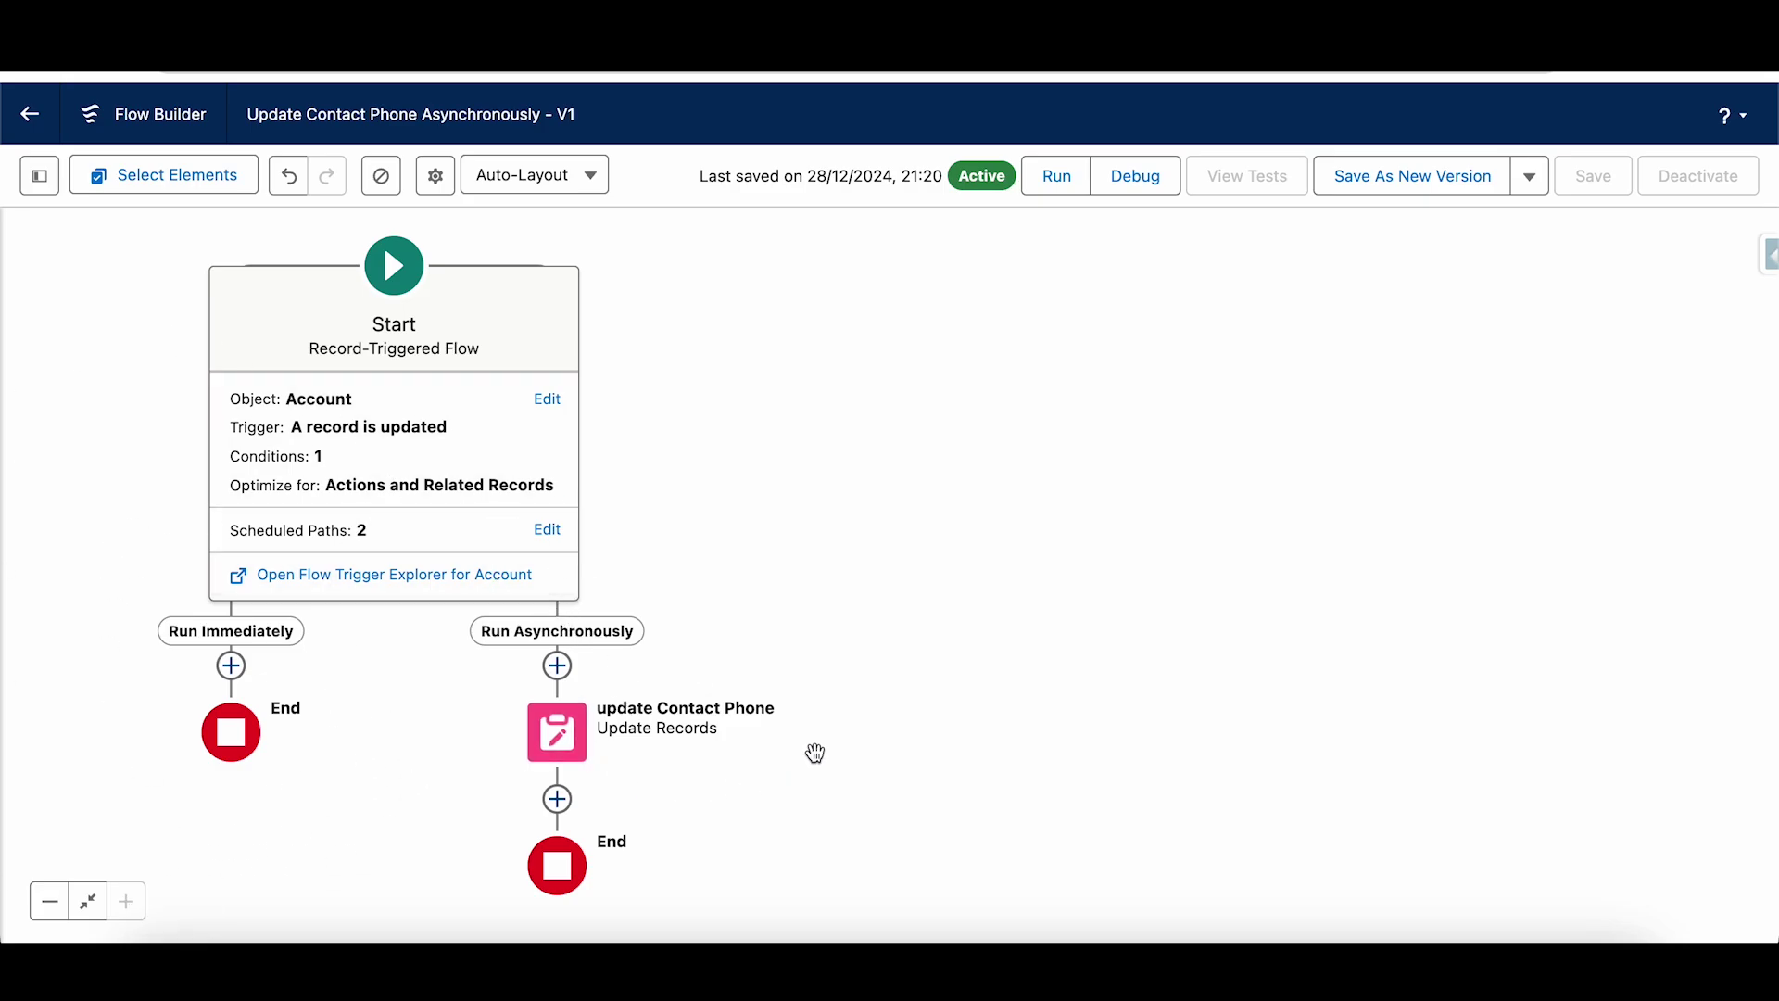
{"action": "left_click", "coordinate": [559, 734]}
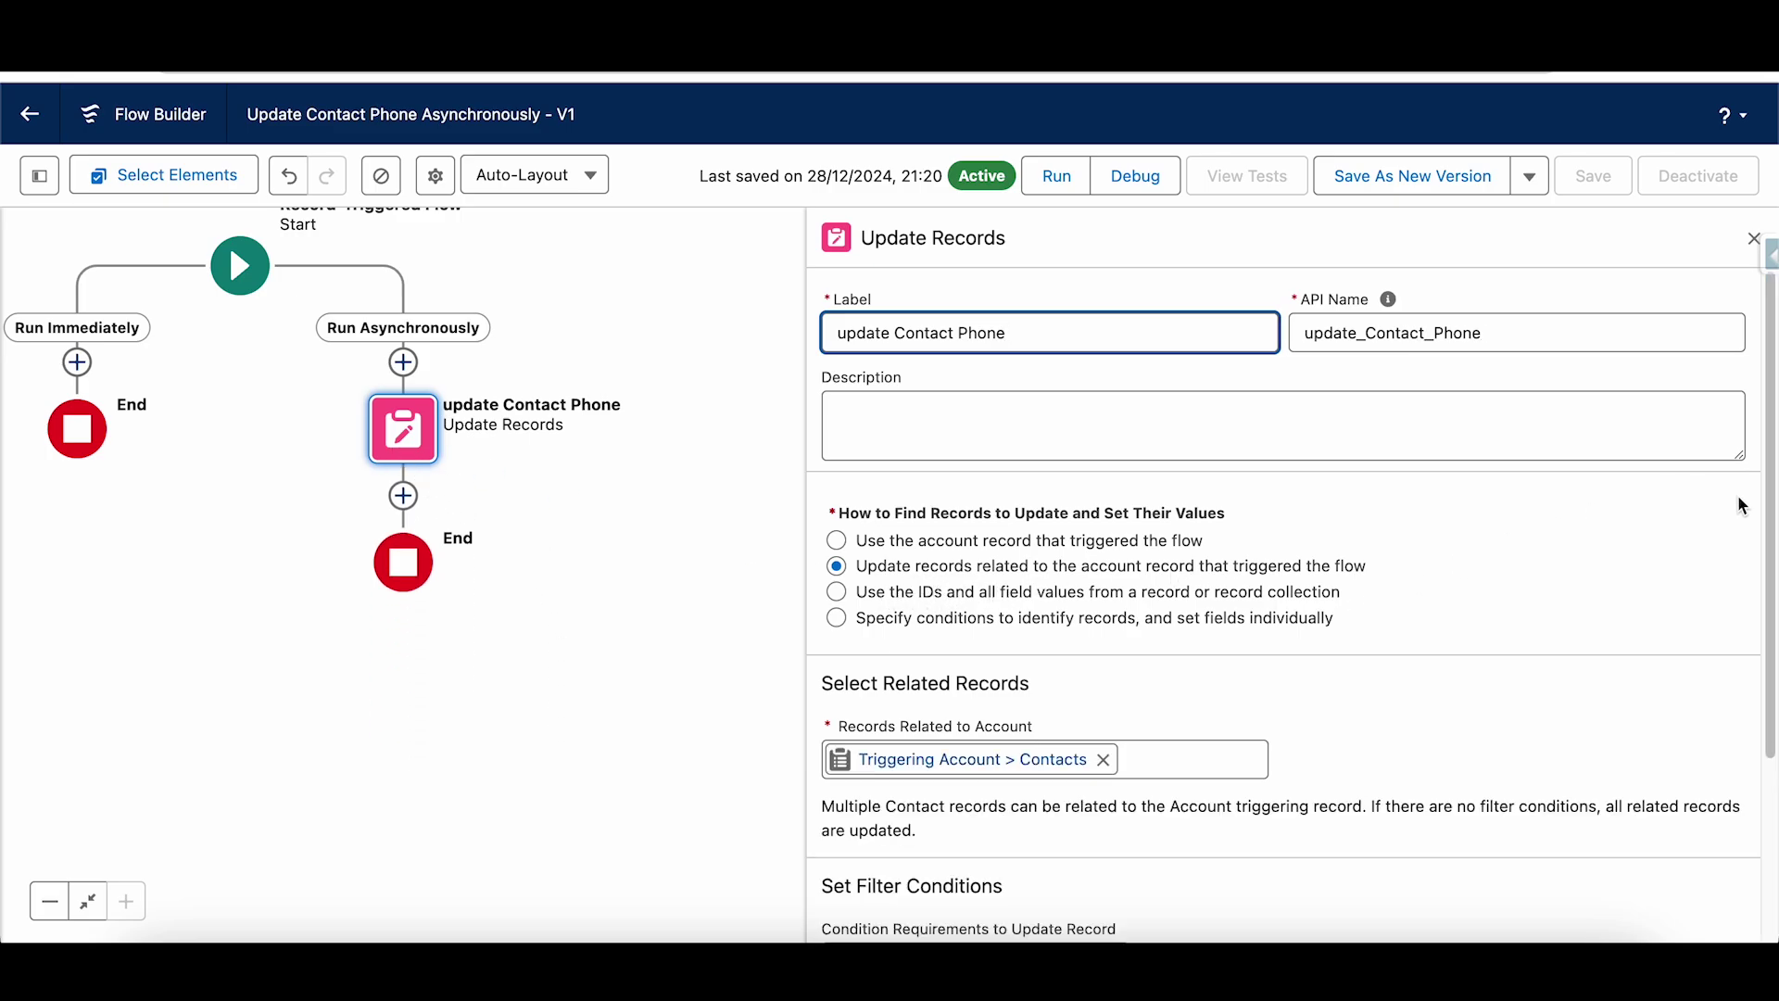
{"action": "scroll", "coordinate": [1735, 505], "scroll_direction": "down", "scroll_amount": 3}
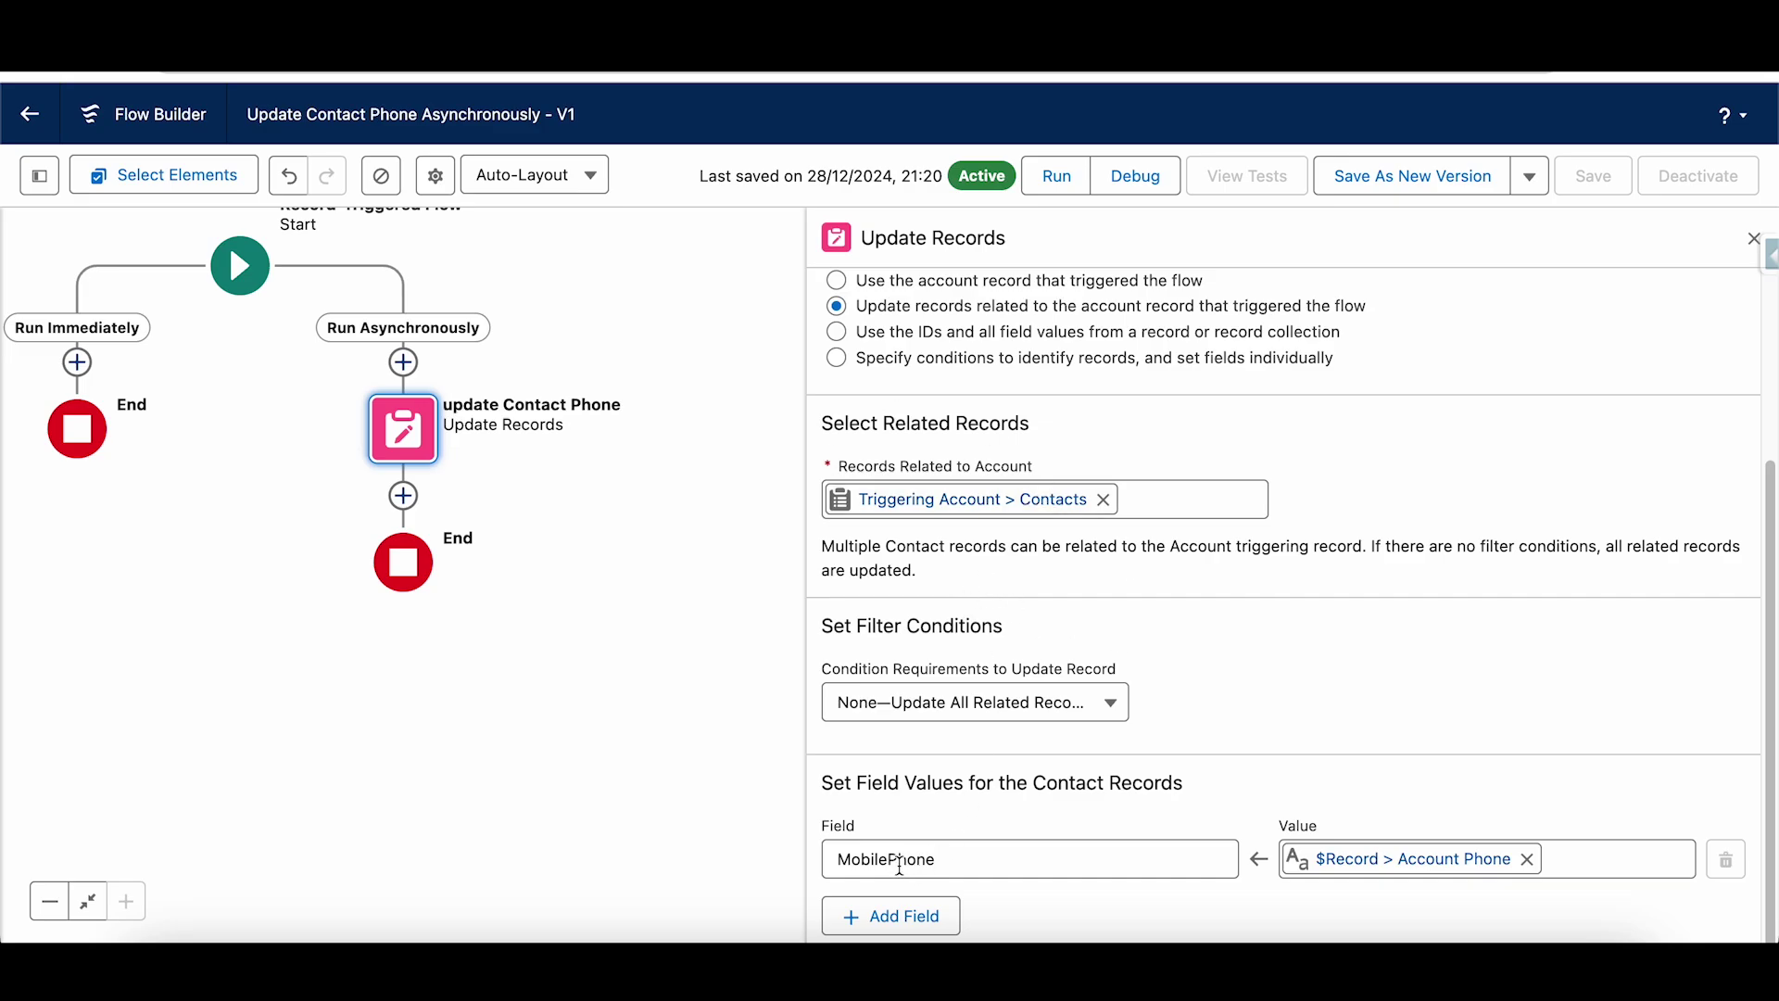
{"action": "left_click", "coordinate": [899, 862]}
{"action": "left_click", "coordinate": [1475, 674]}
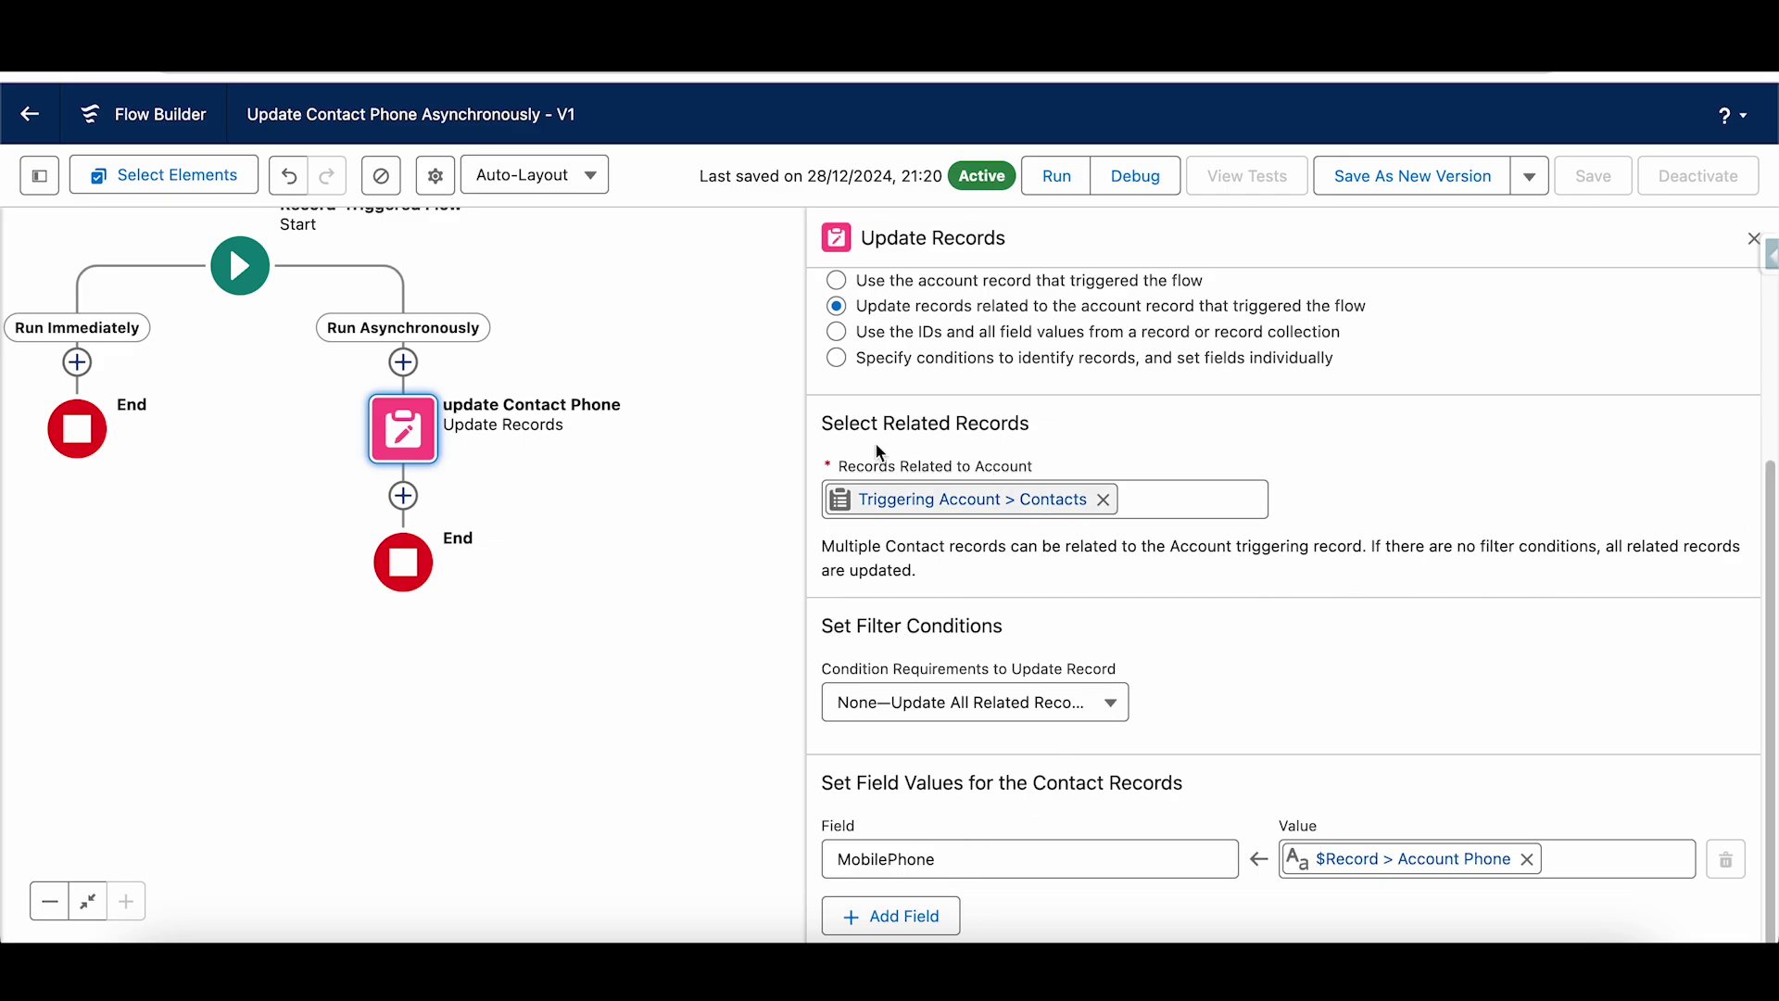
{"action": "left_click", "coordinate": [1751, 245]}
{"action": "left_click_drag", "start_coordinate": [862, 242], "coordinate": [1081, 427]}
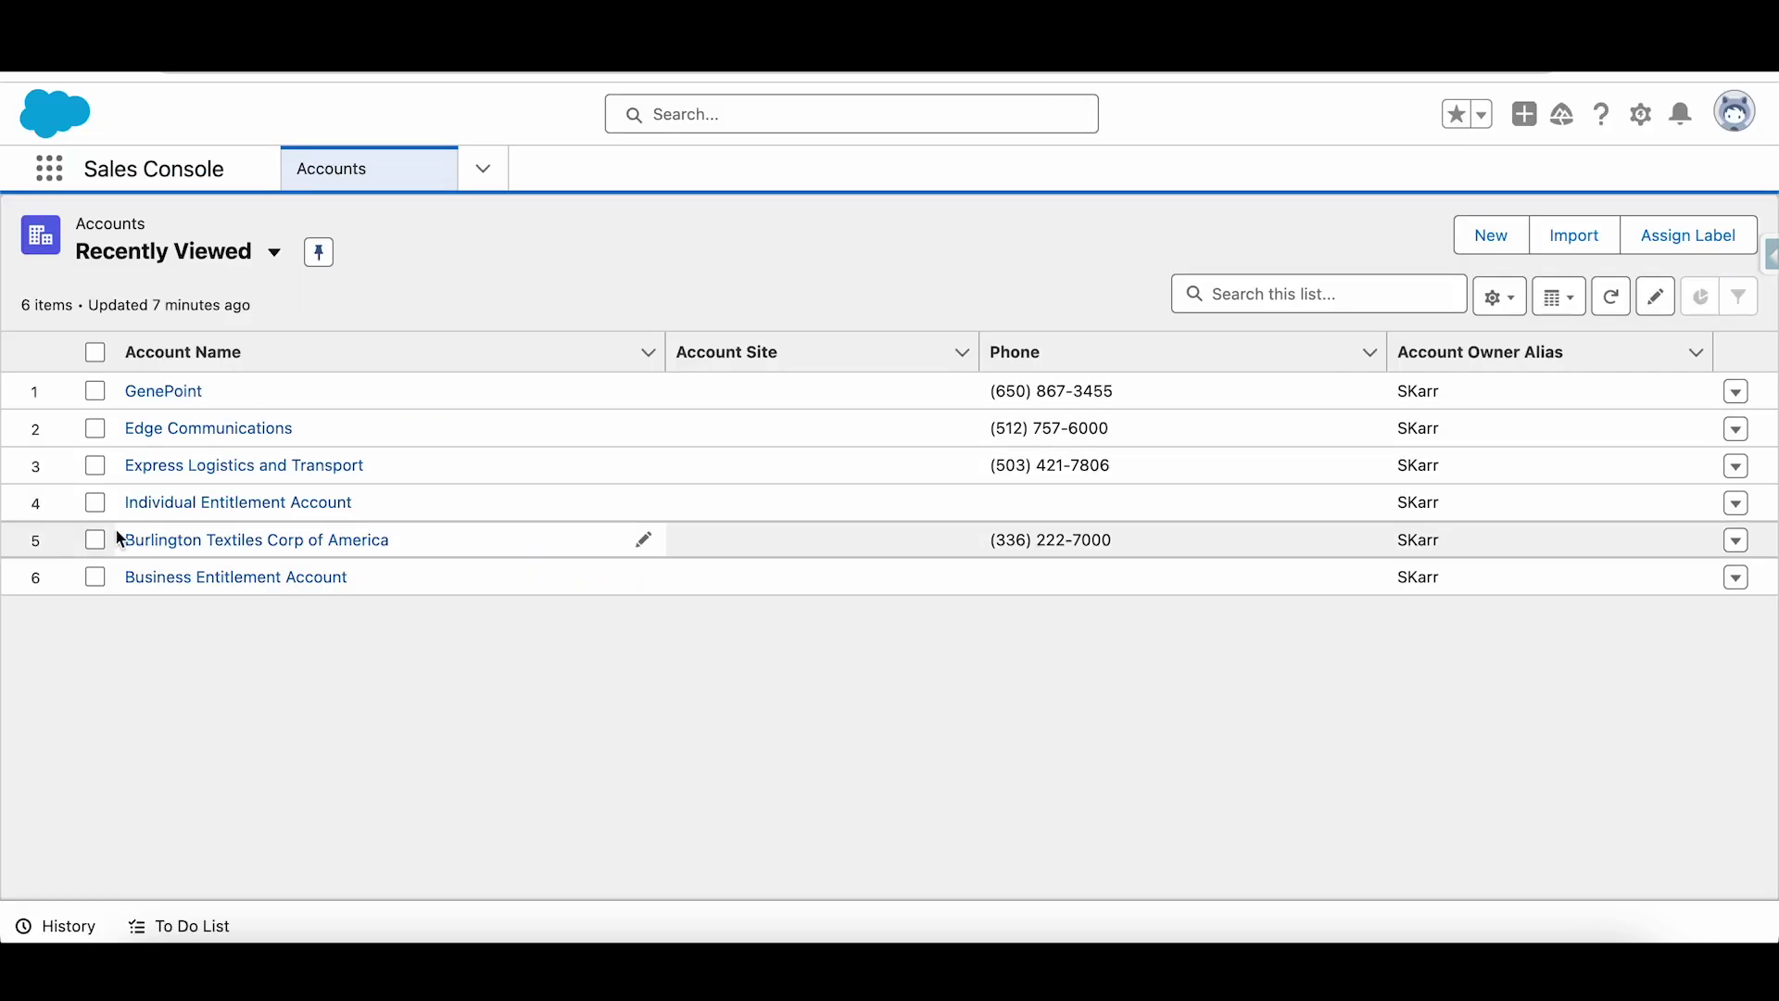
Step: Open the GenePoint account in Sales Console and compare its phone detail with its related contacts list
{"action": "left_click", "coordinate": [165, 394]}
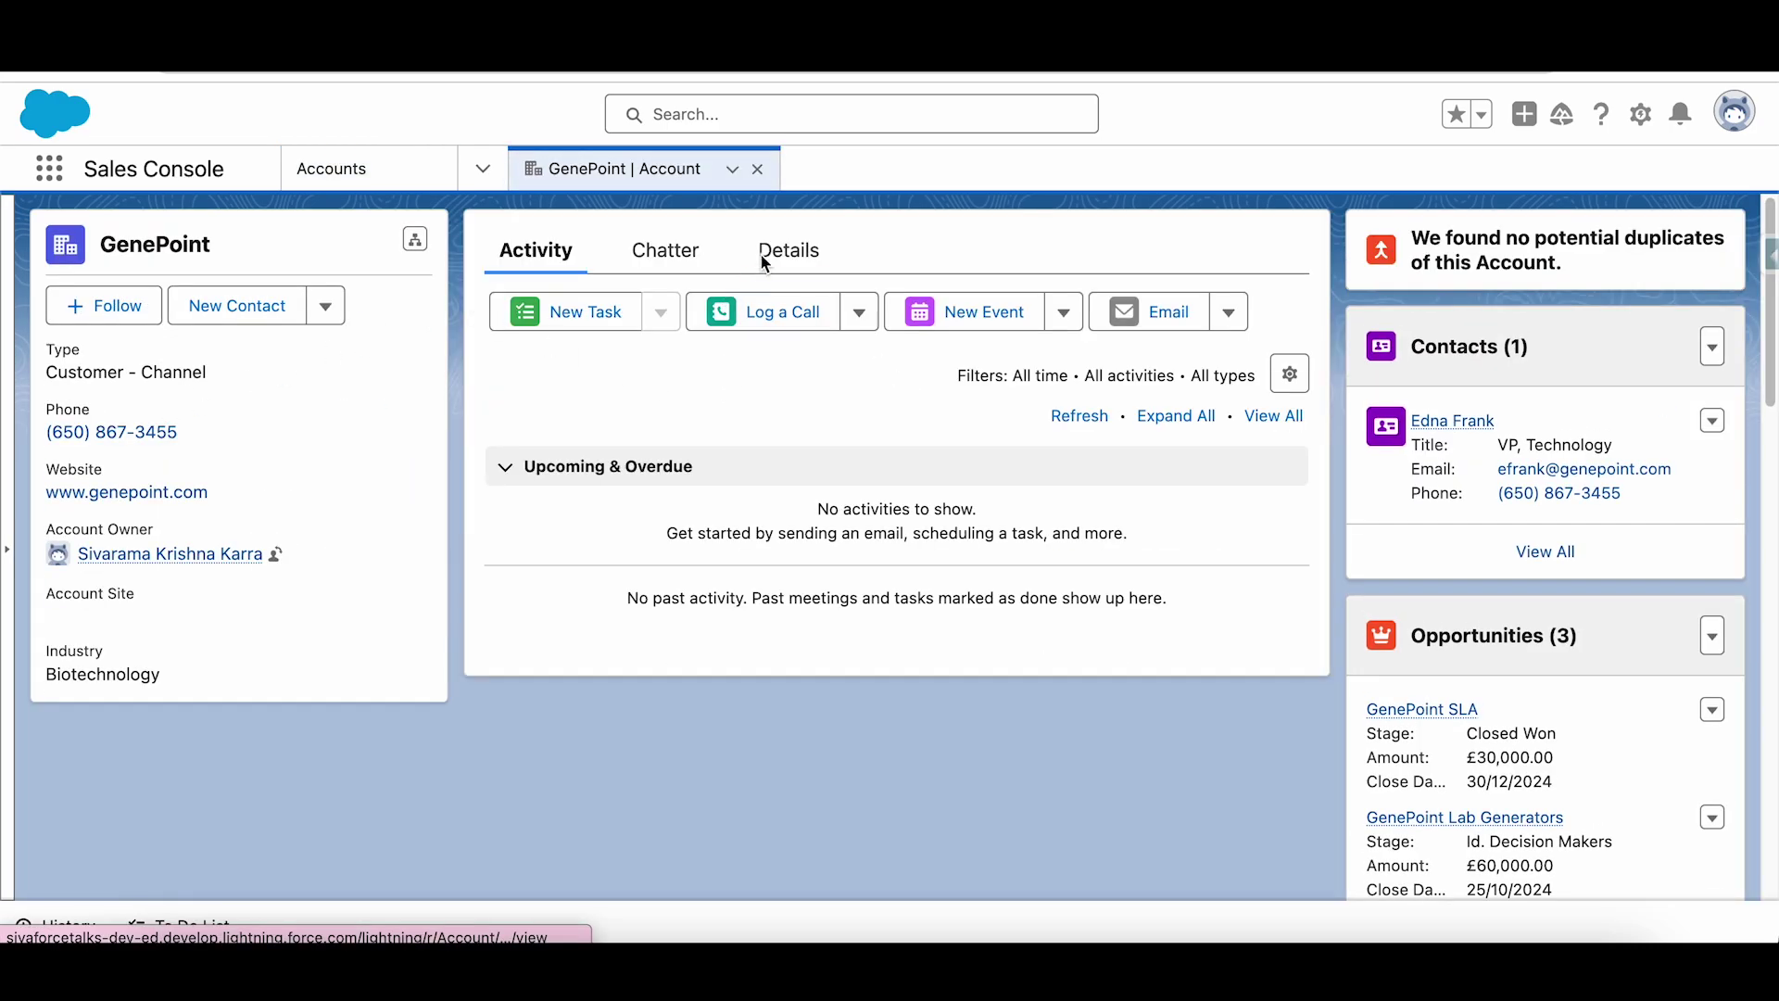
{"action": "left_click", "coordinate": [788, 252]}
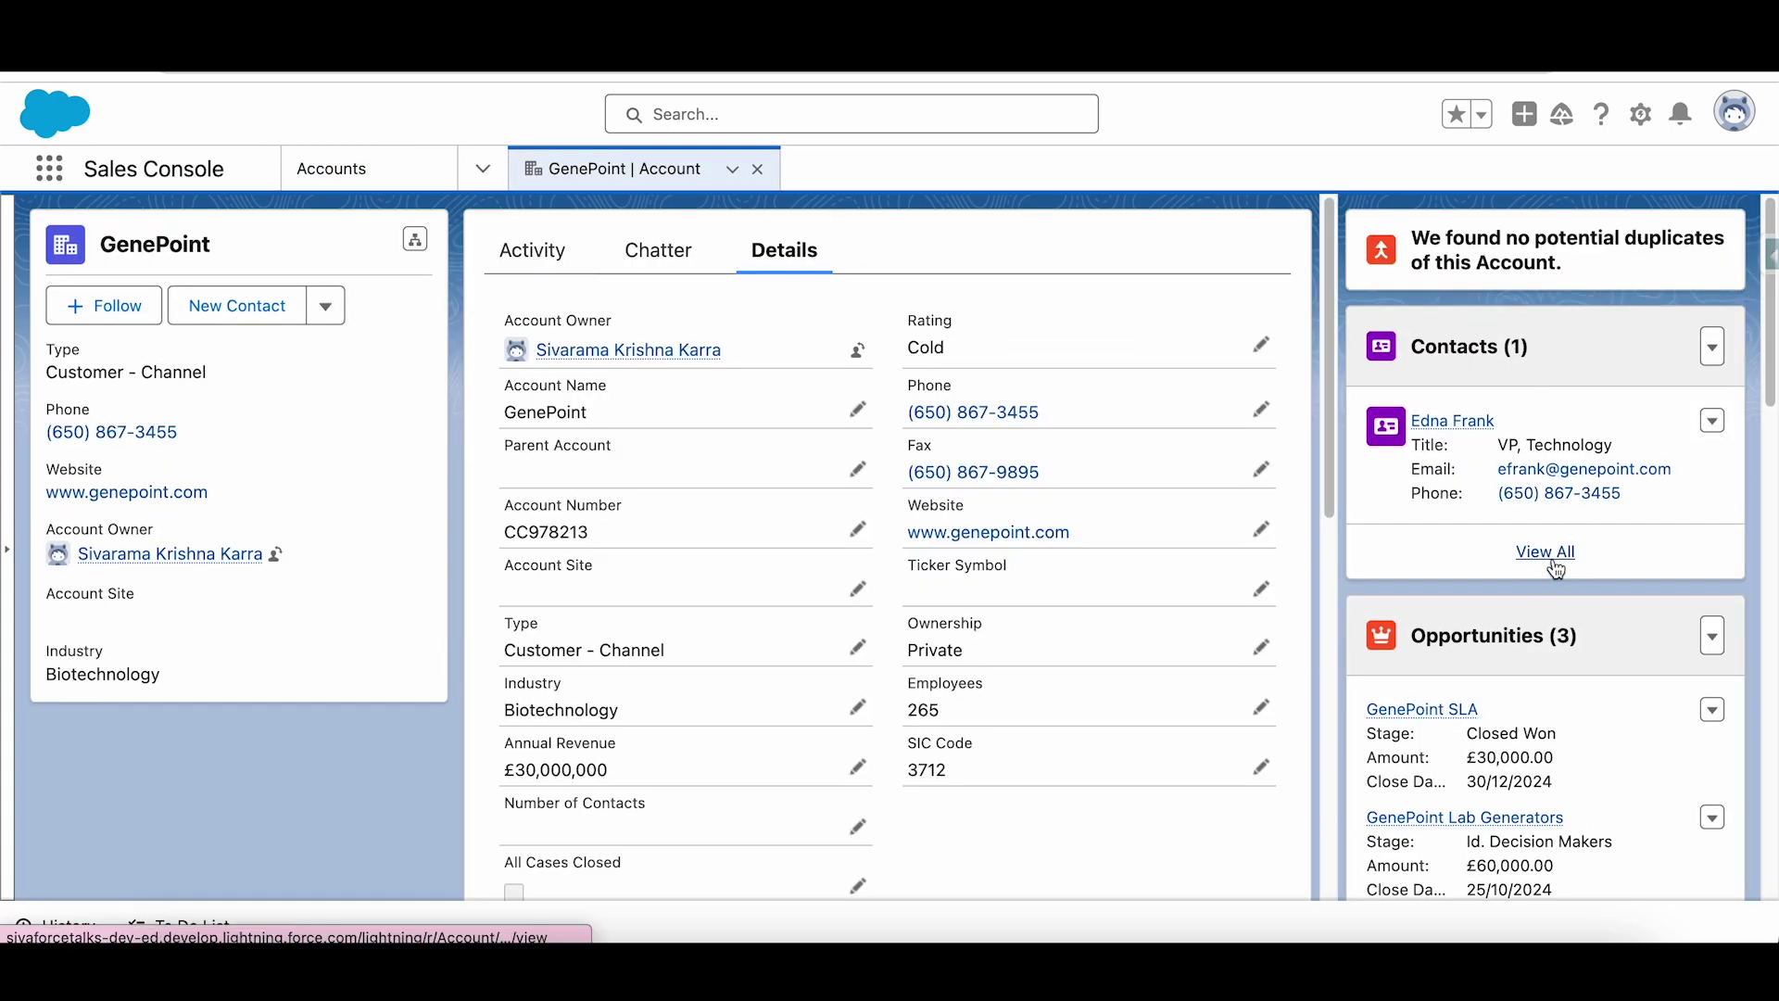
{"action": "left_click", "coordinate": [1547, 553]}
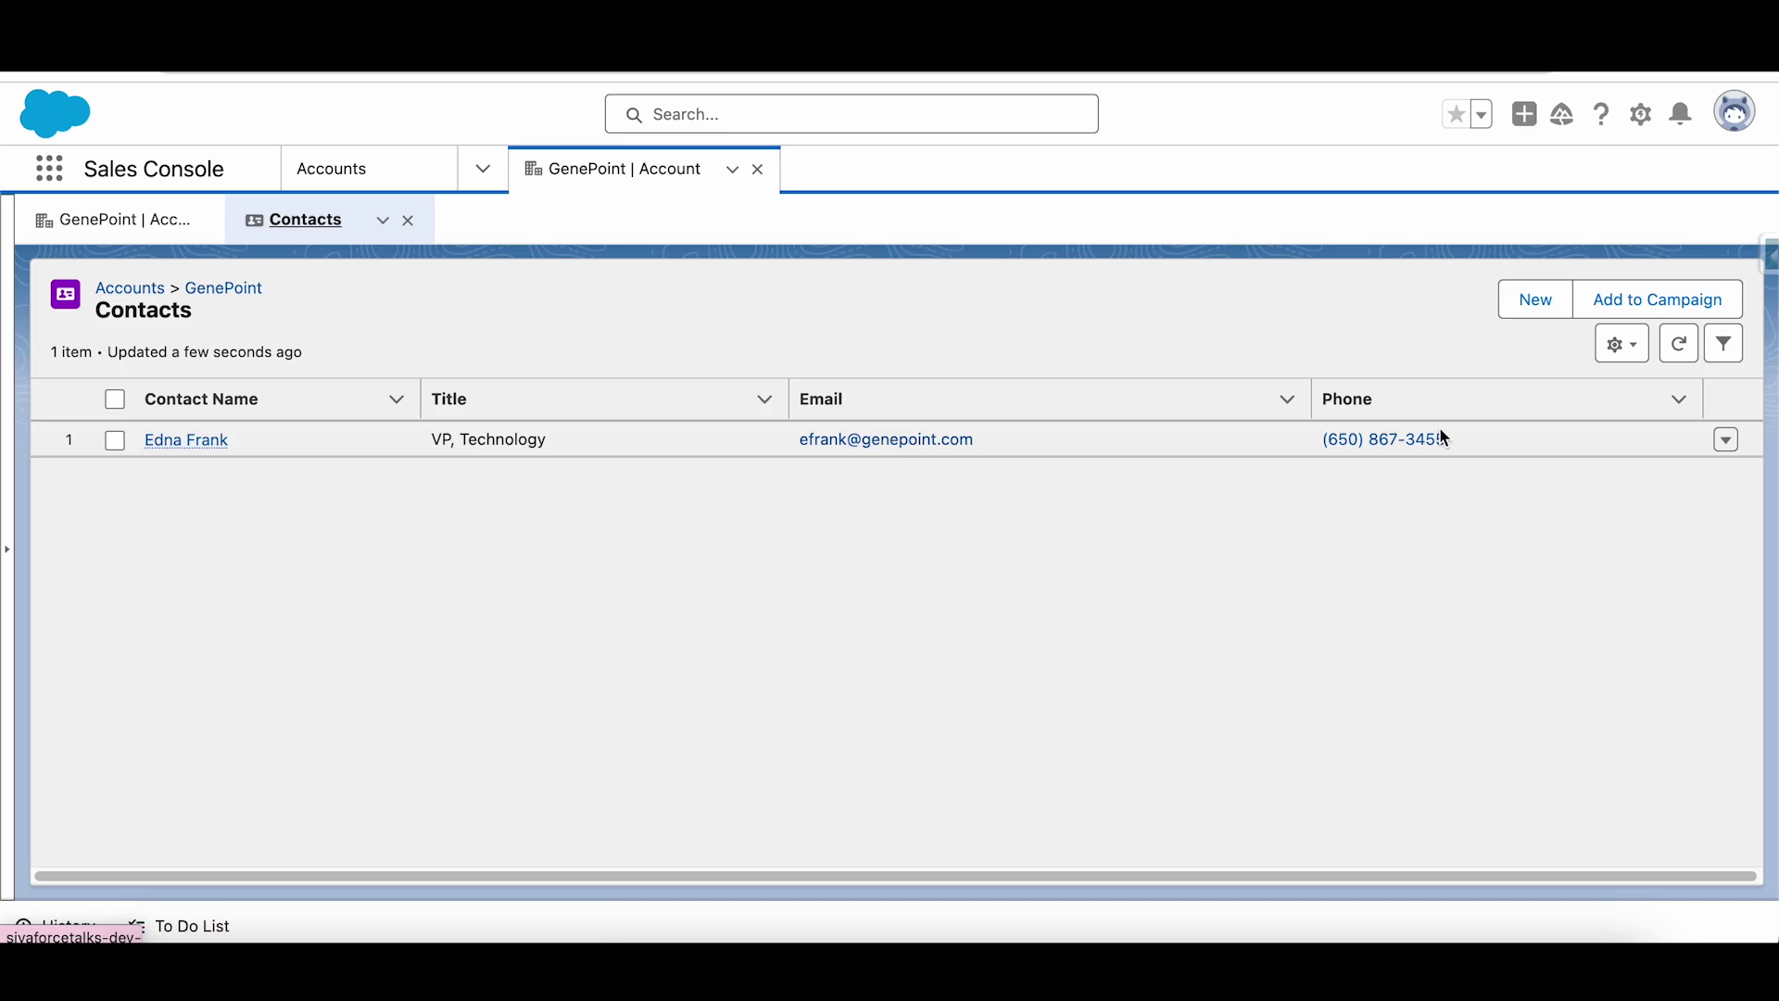
{"action": "left_click", "coordinate": [137, 224]}
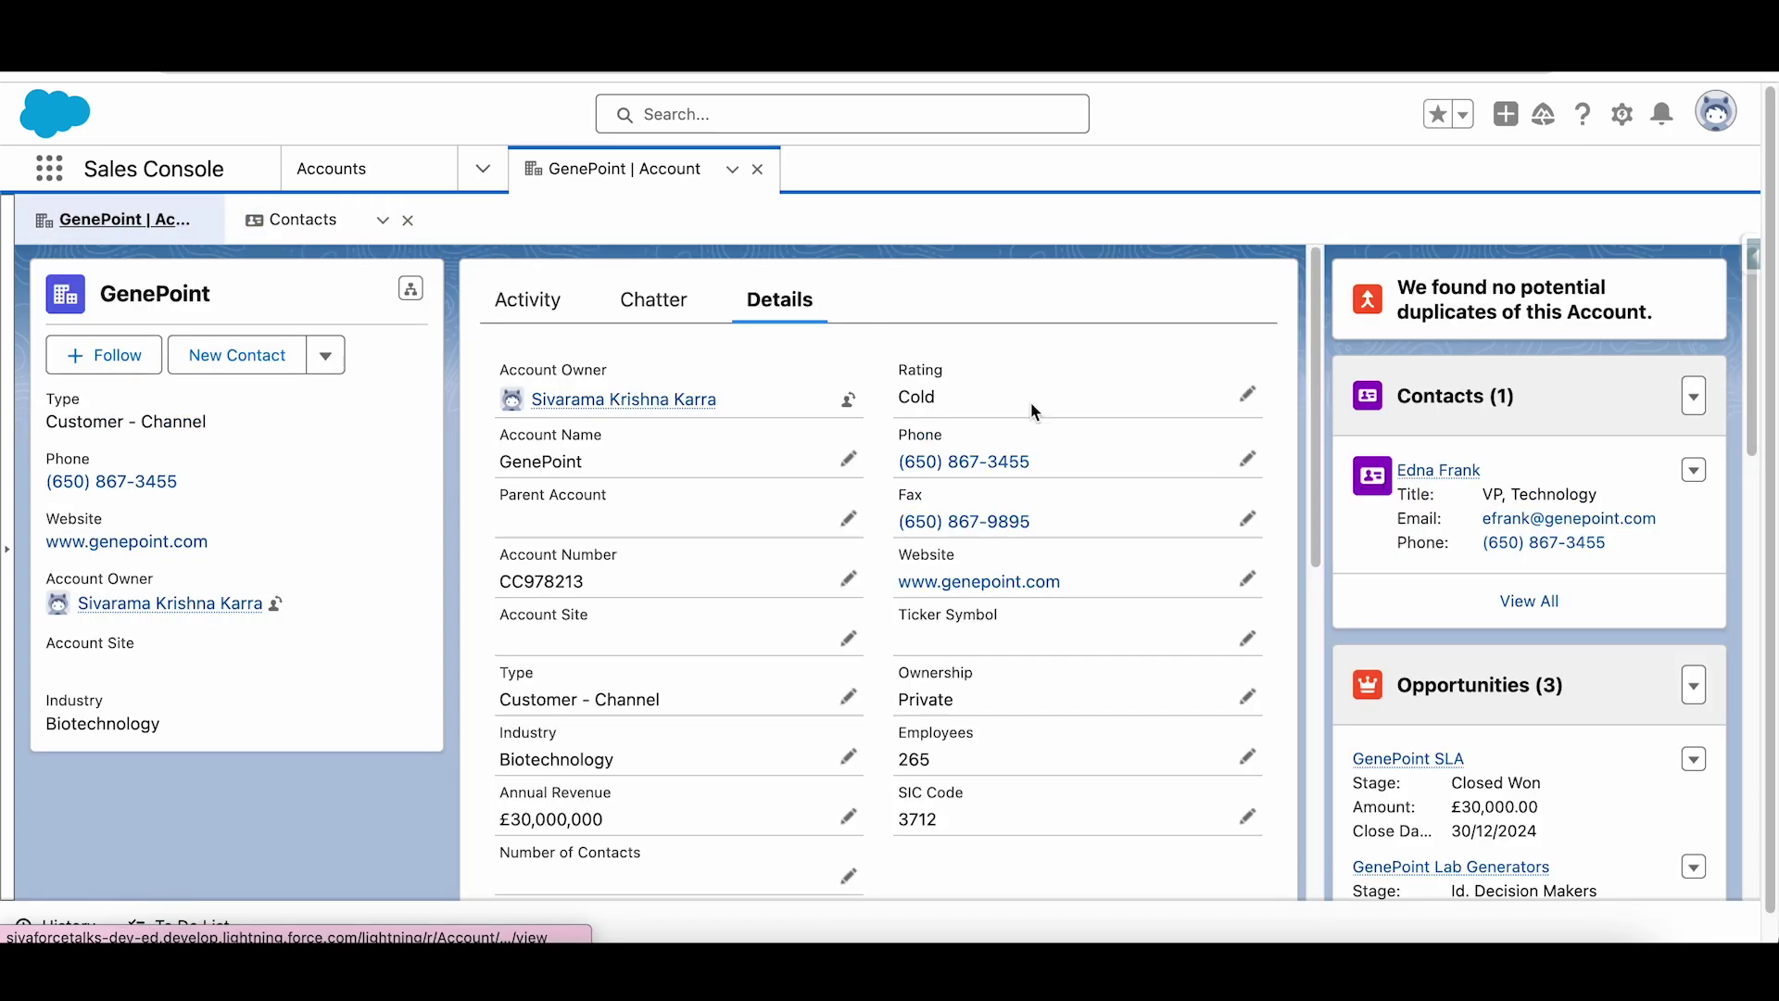
Step: Change the last digit of the GenePoint account's phone number to 6 and save the record
{"action": "left_click", "coordinate": [1246, 460]}
{"action": "key", "text": "BackSpace"}
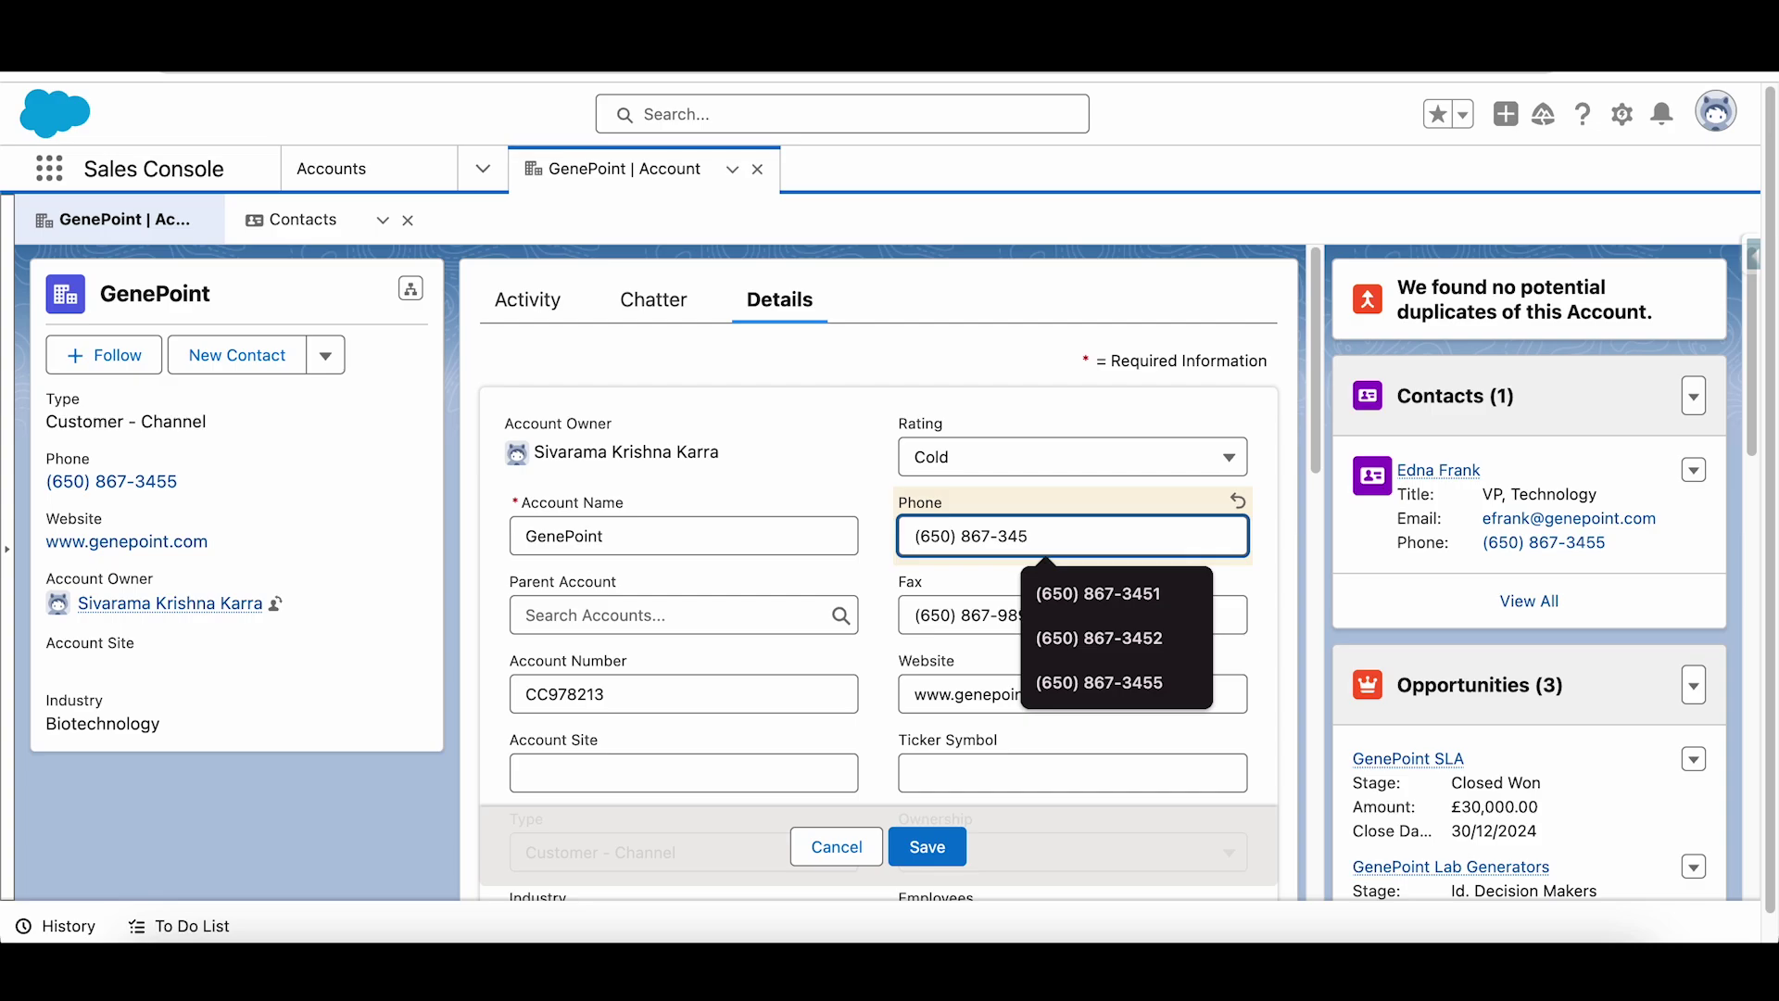
{"action": "type", "text": "6"}
{"action": "left_click", "coordinate": [932, 856]}
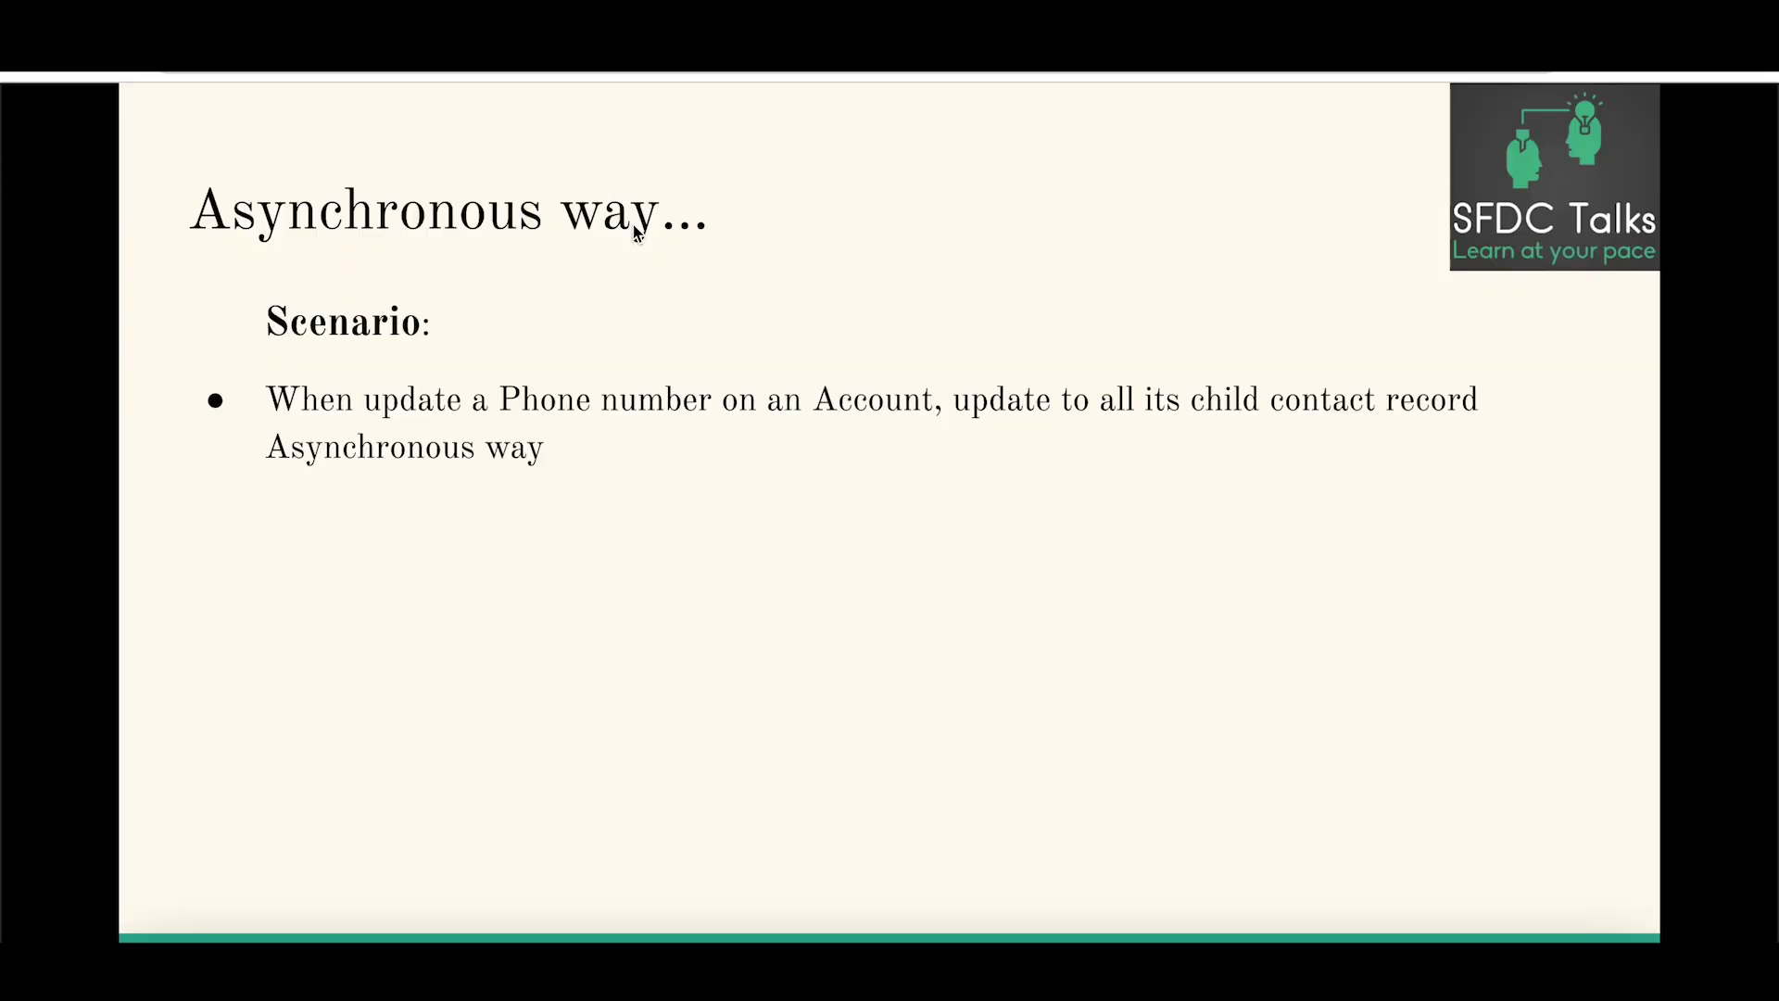
{"action": "key", "text": "Right"}
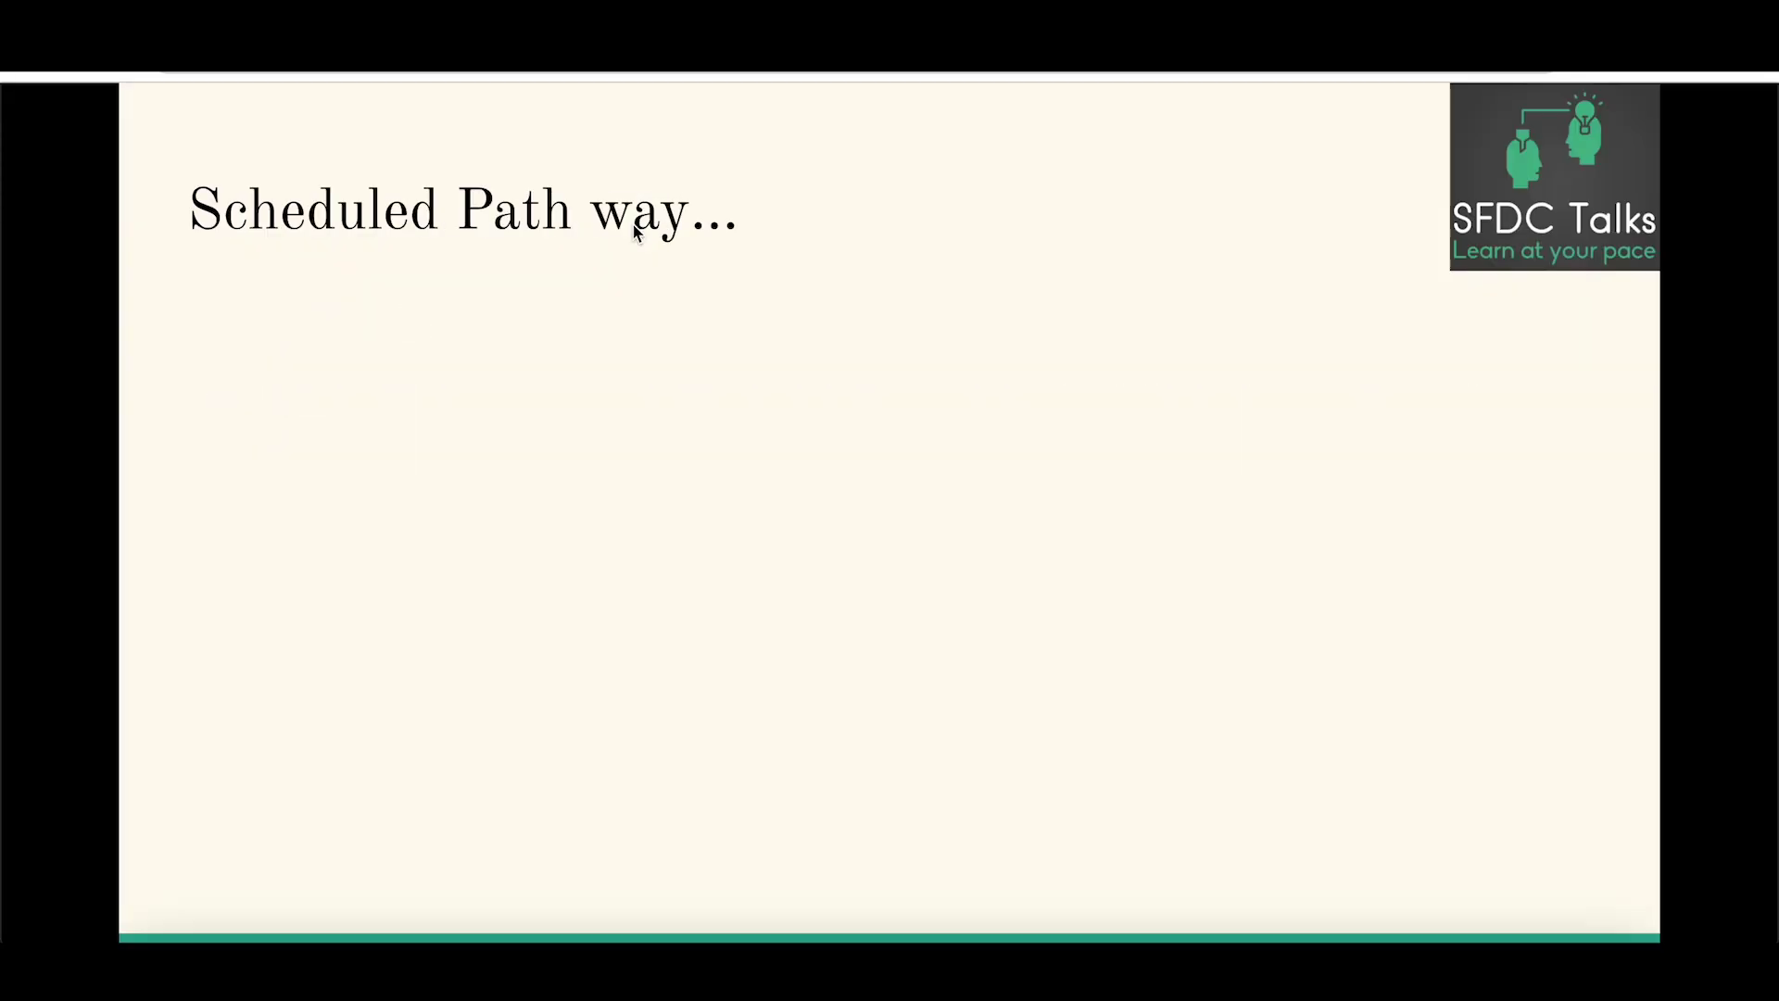
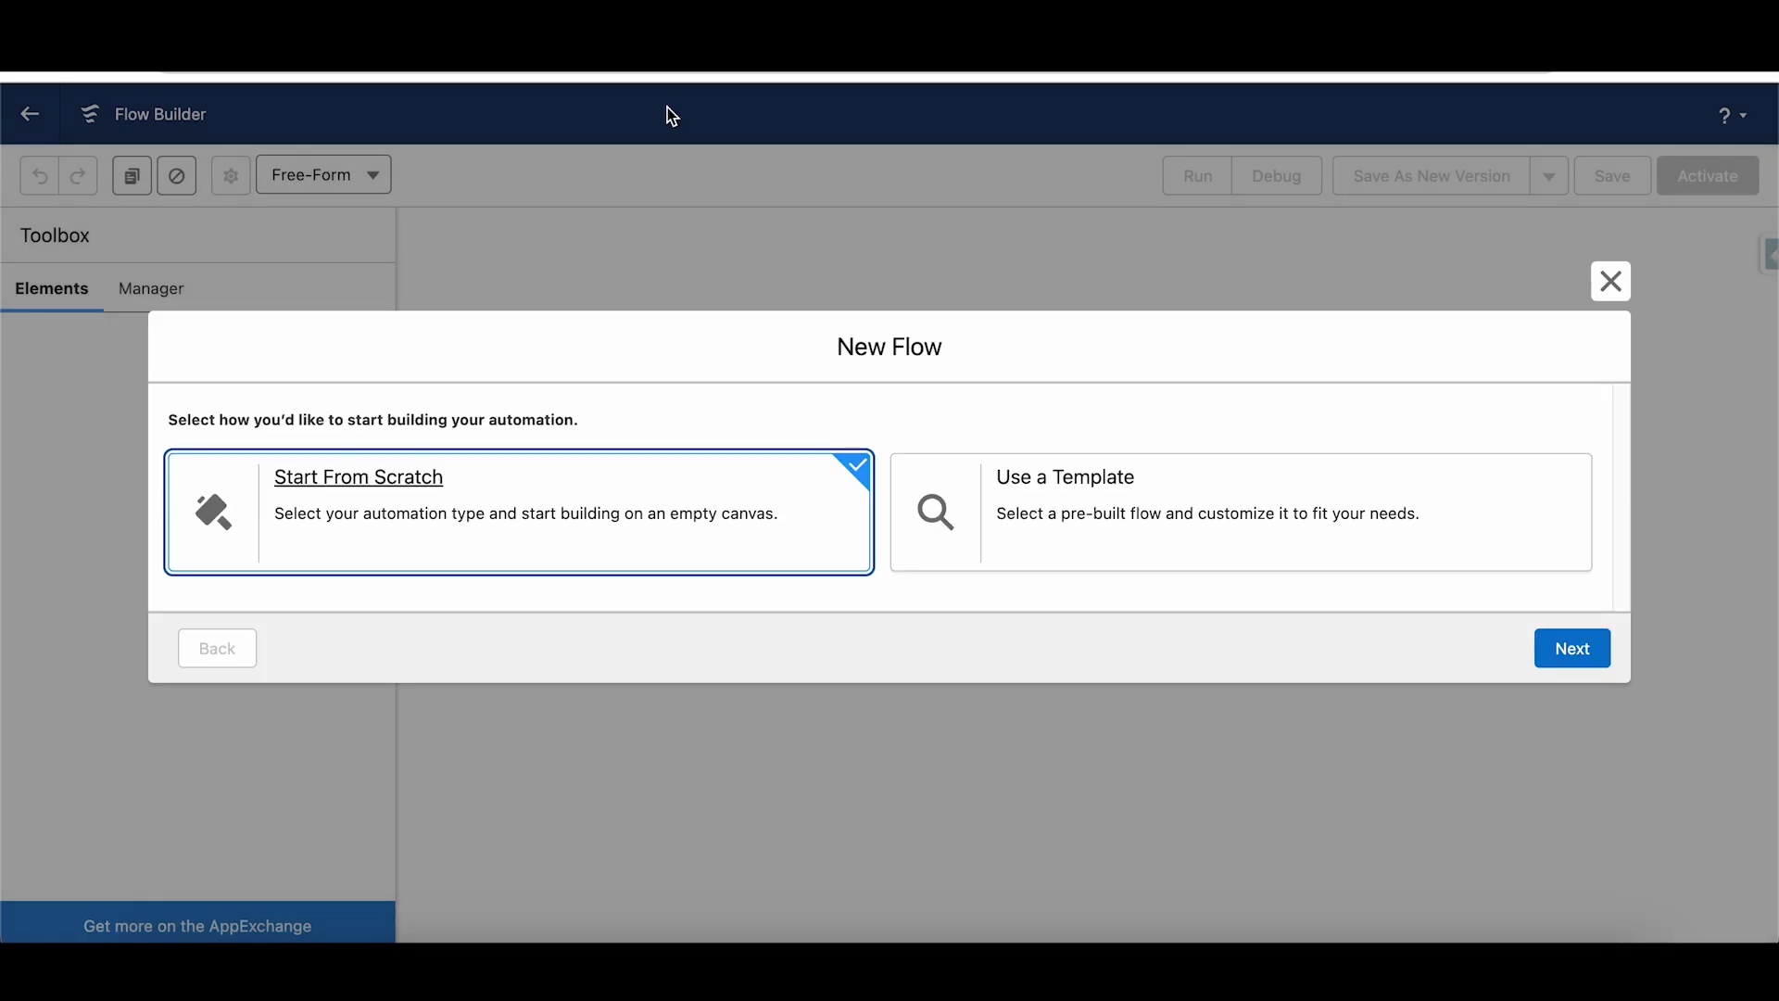
Step: Create a new Record-Triggered Flow from scratch
{"action": "left_click", "coordinate": [1557, 646]}
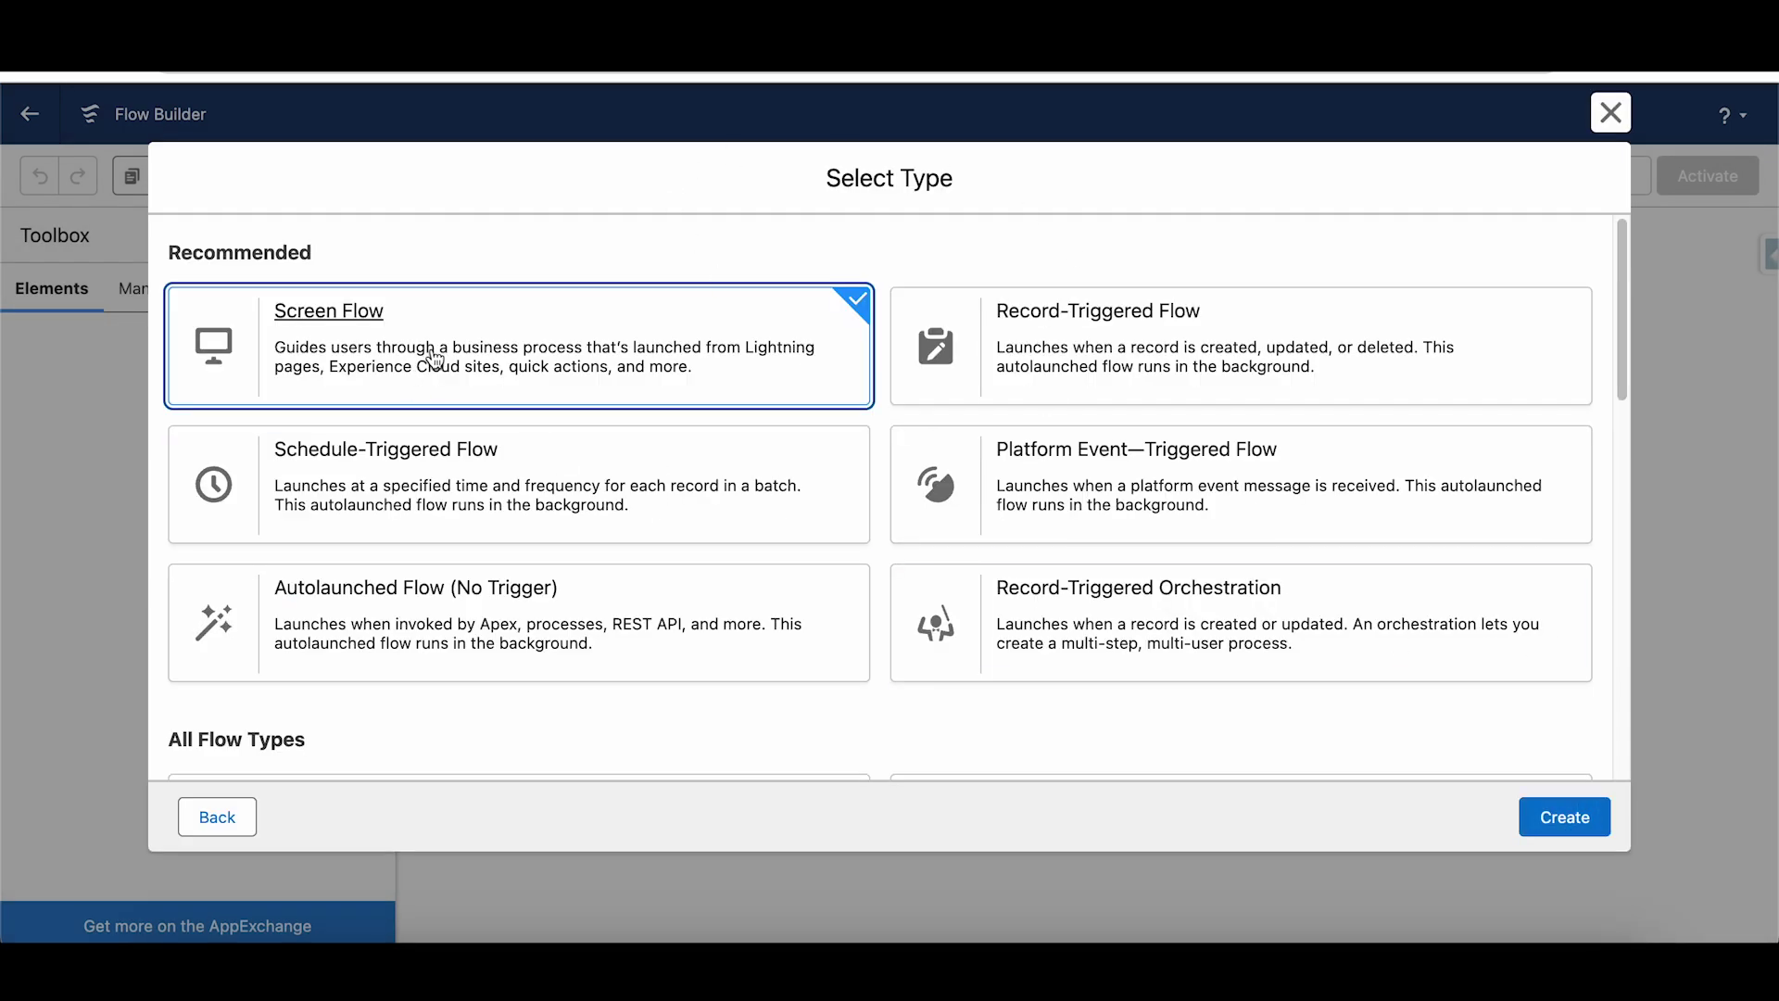
{"action": "left_click", "coordinate": [1165, 334]}
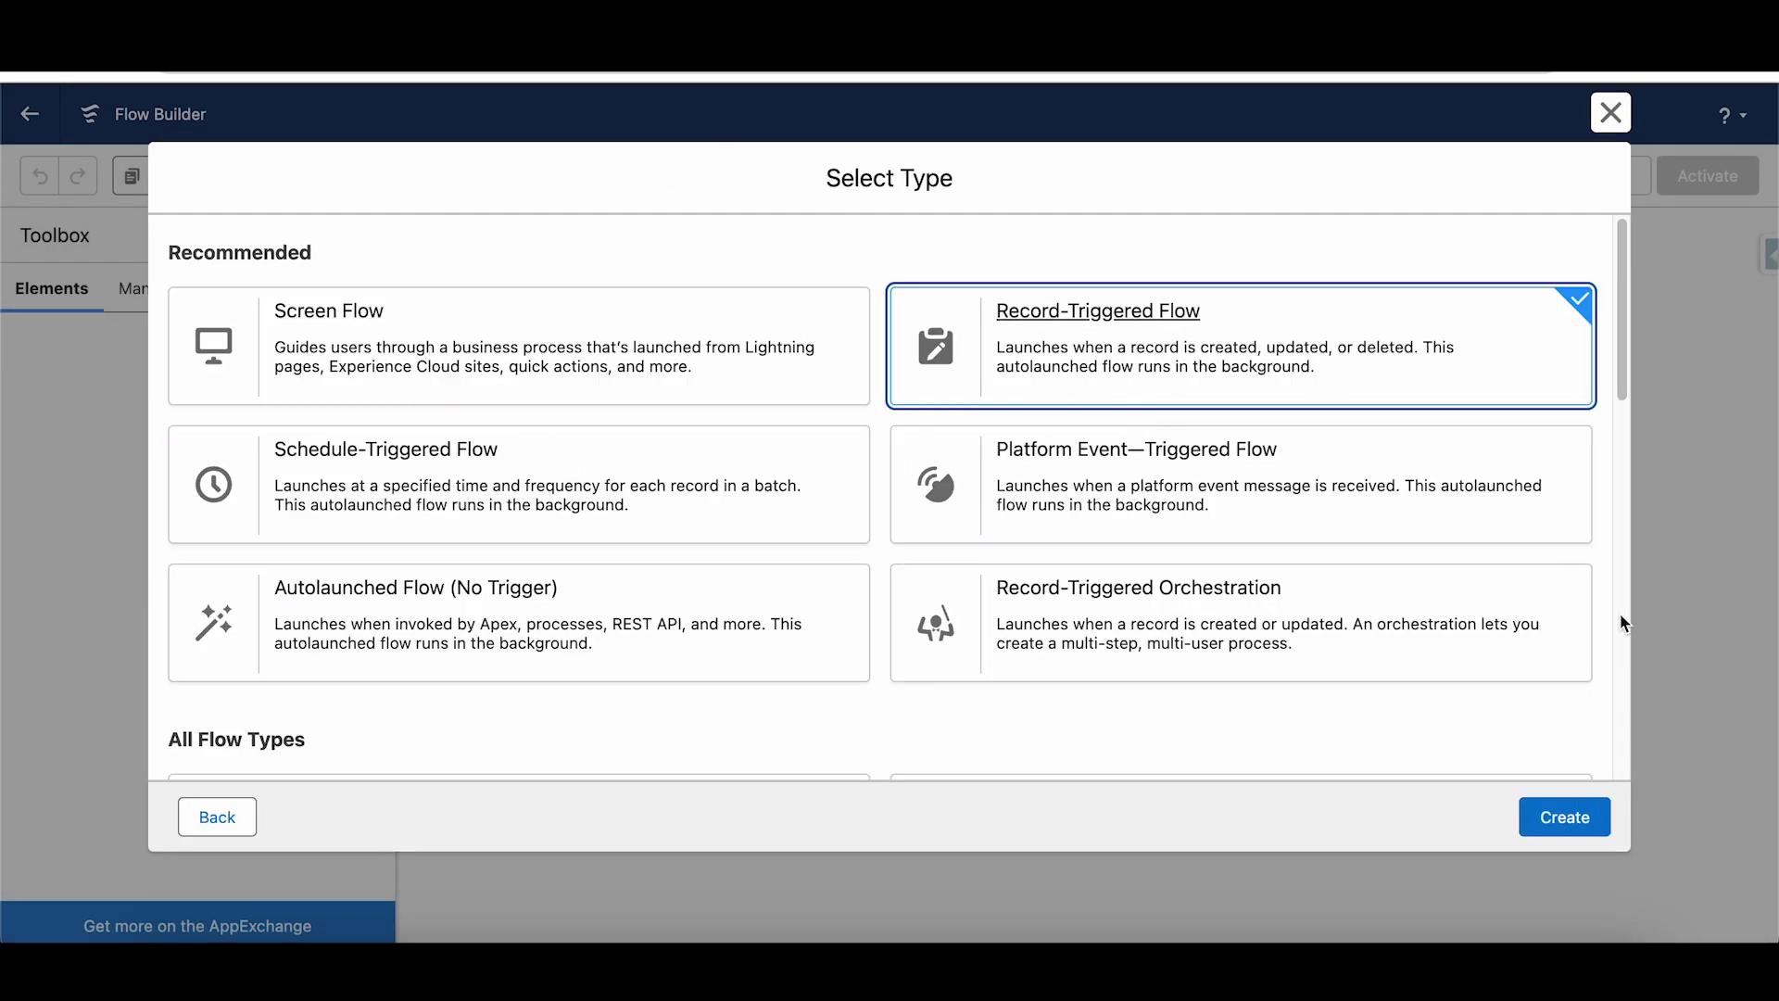
{"action": "left_click", "coordinate": [1579, 835]}
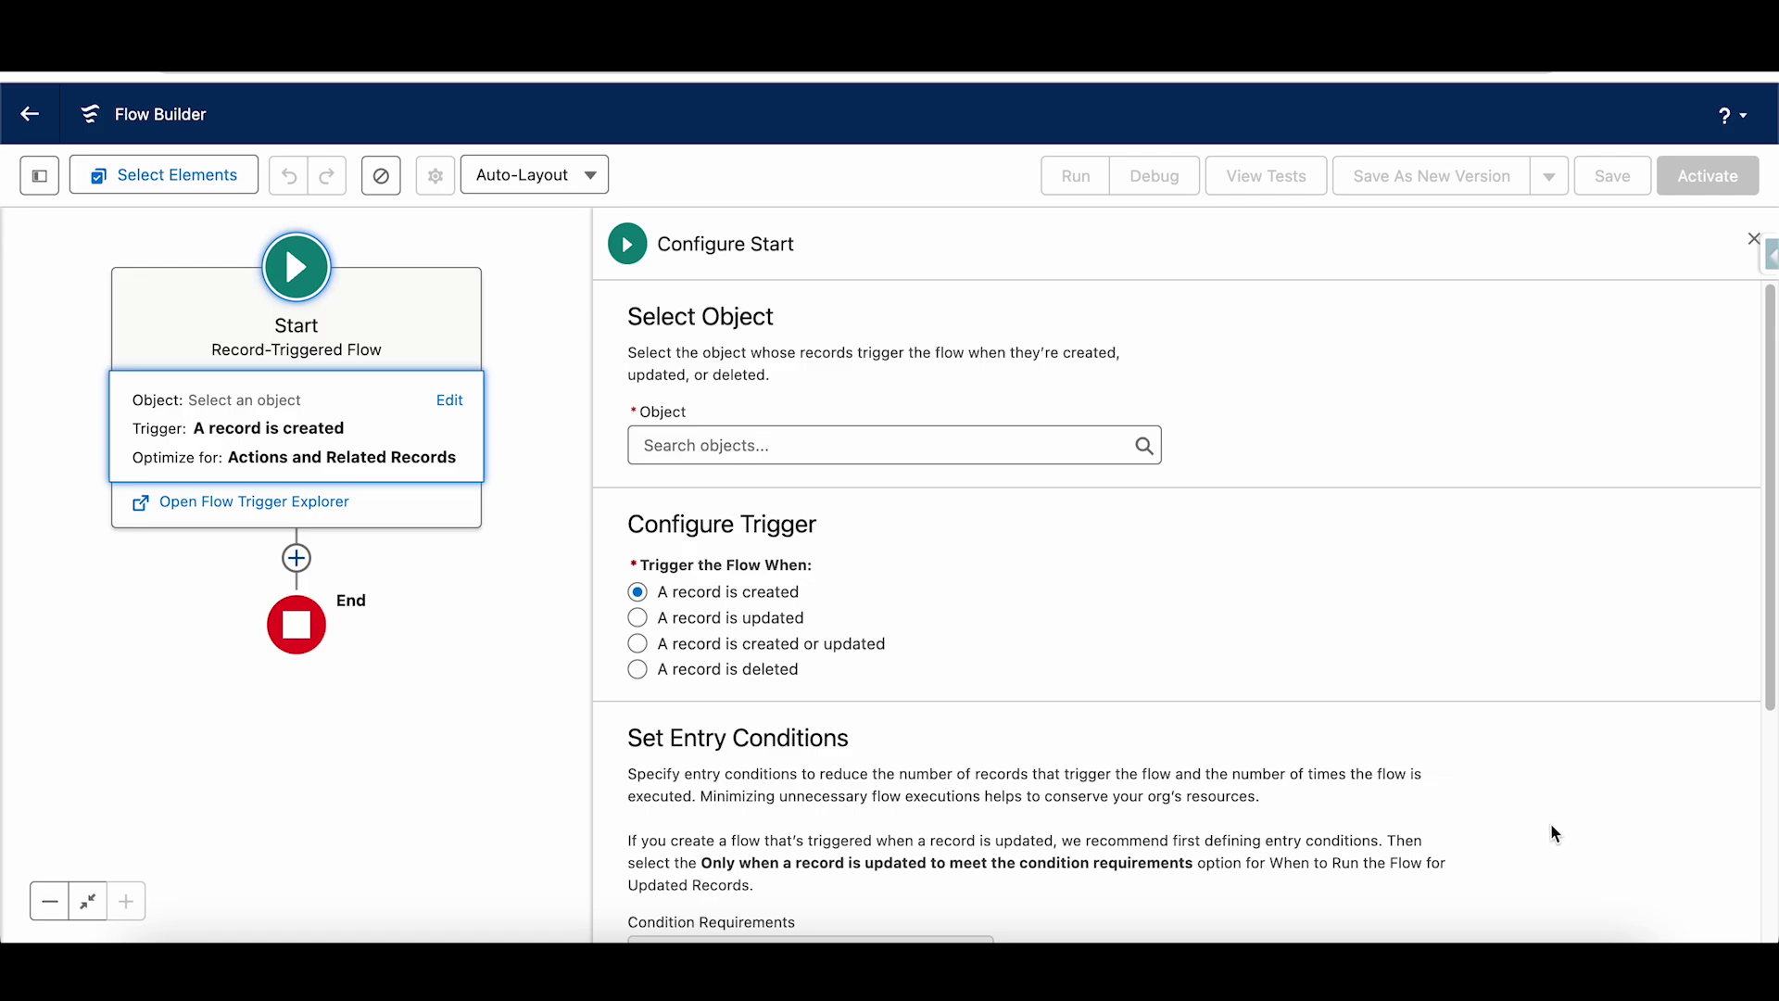
Step: Set Opportunity as the object that triggers the new flow and close the start configuration
{"action": "left_click", "coordinate": [707, 443]}
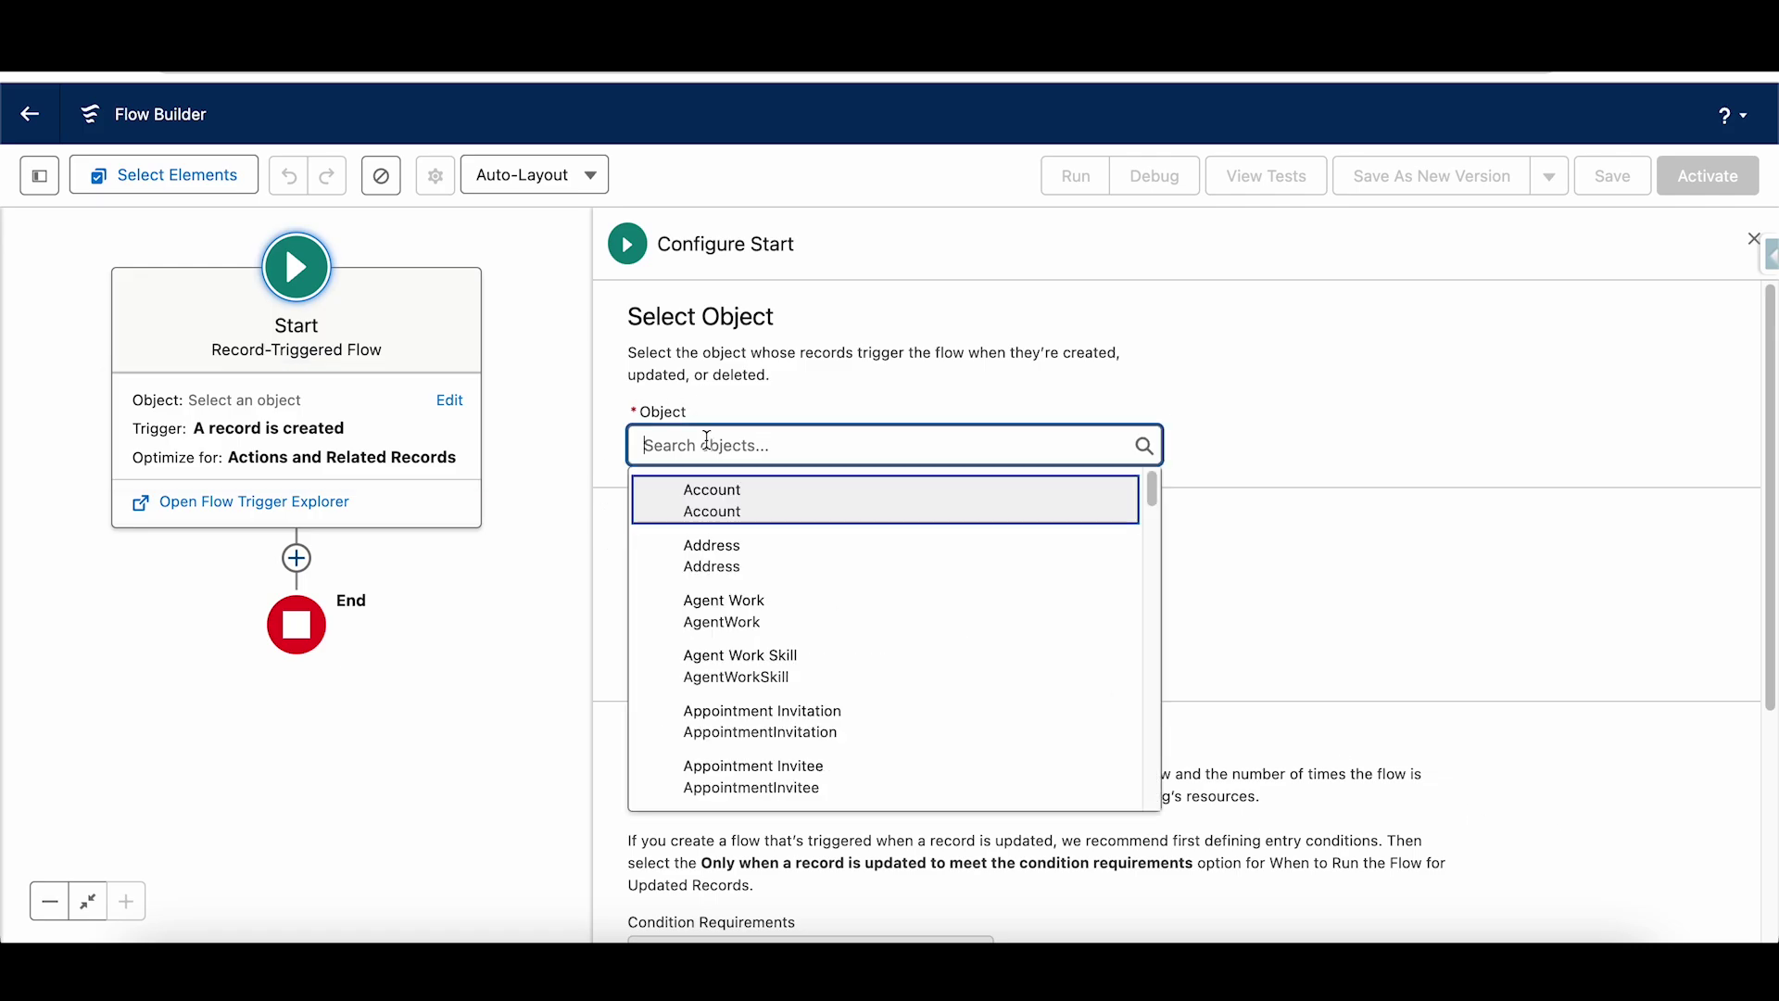
{"action": "type", "text": "opp"}
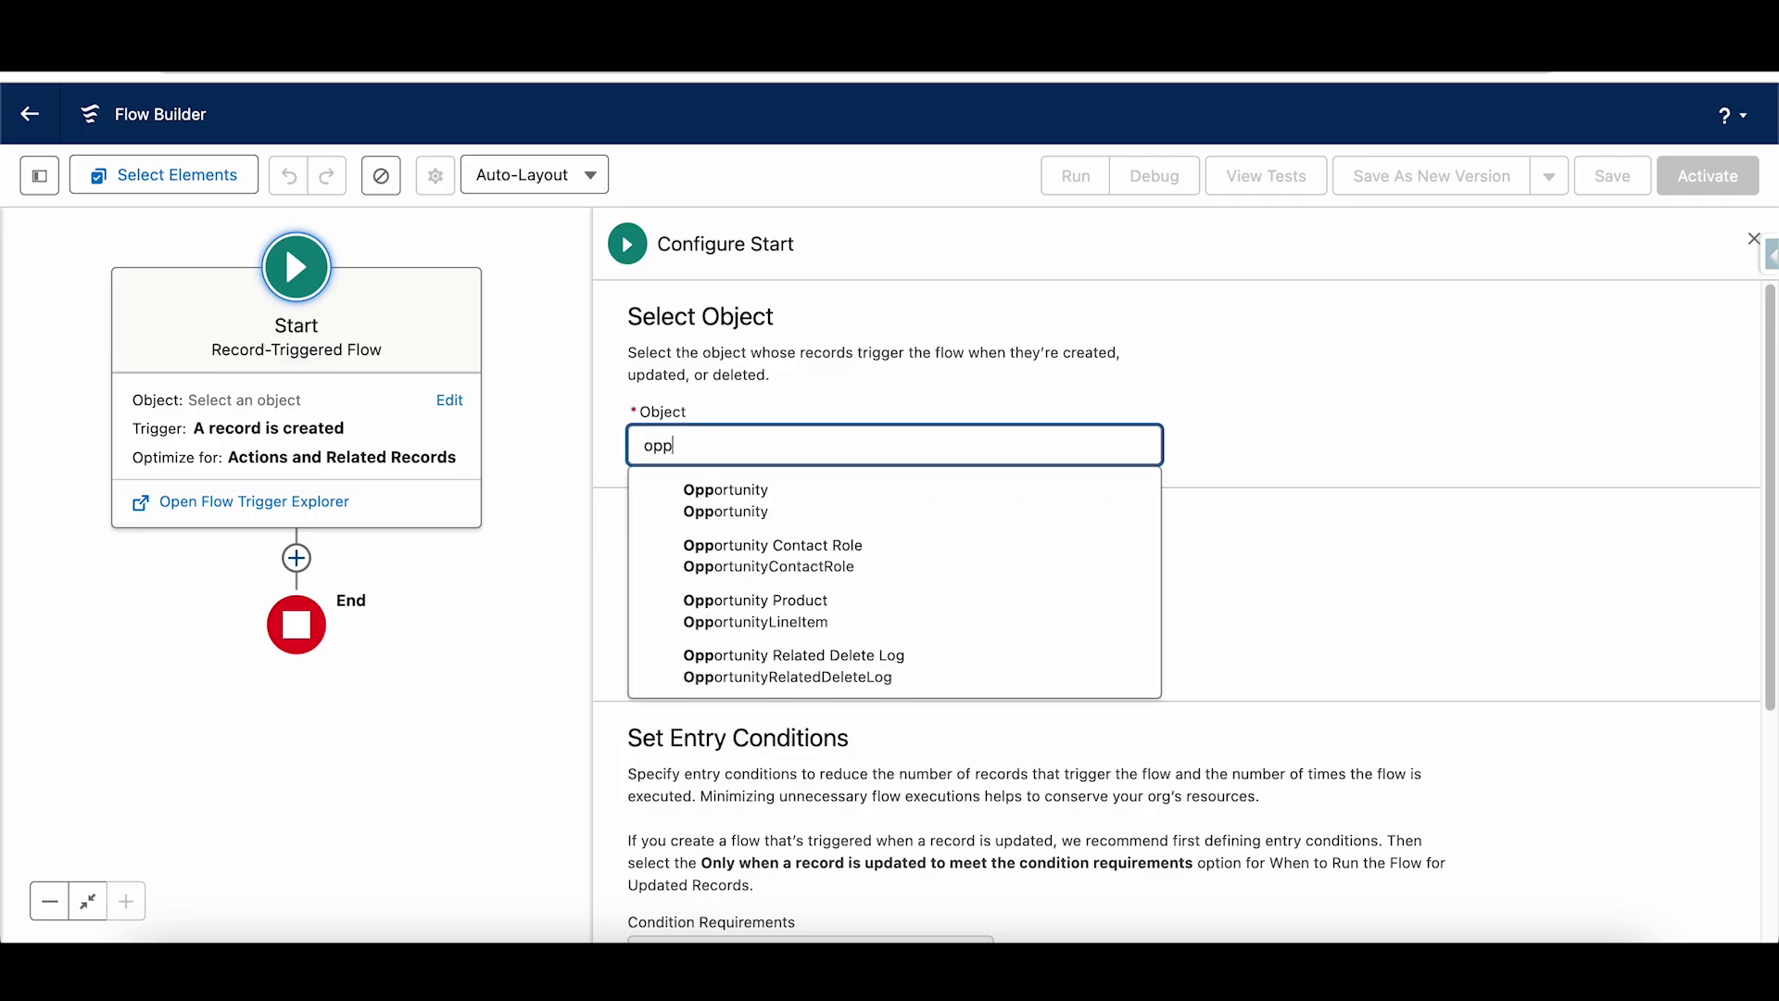
{"action": "left_click", "coordinate": [774, 517]}
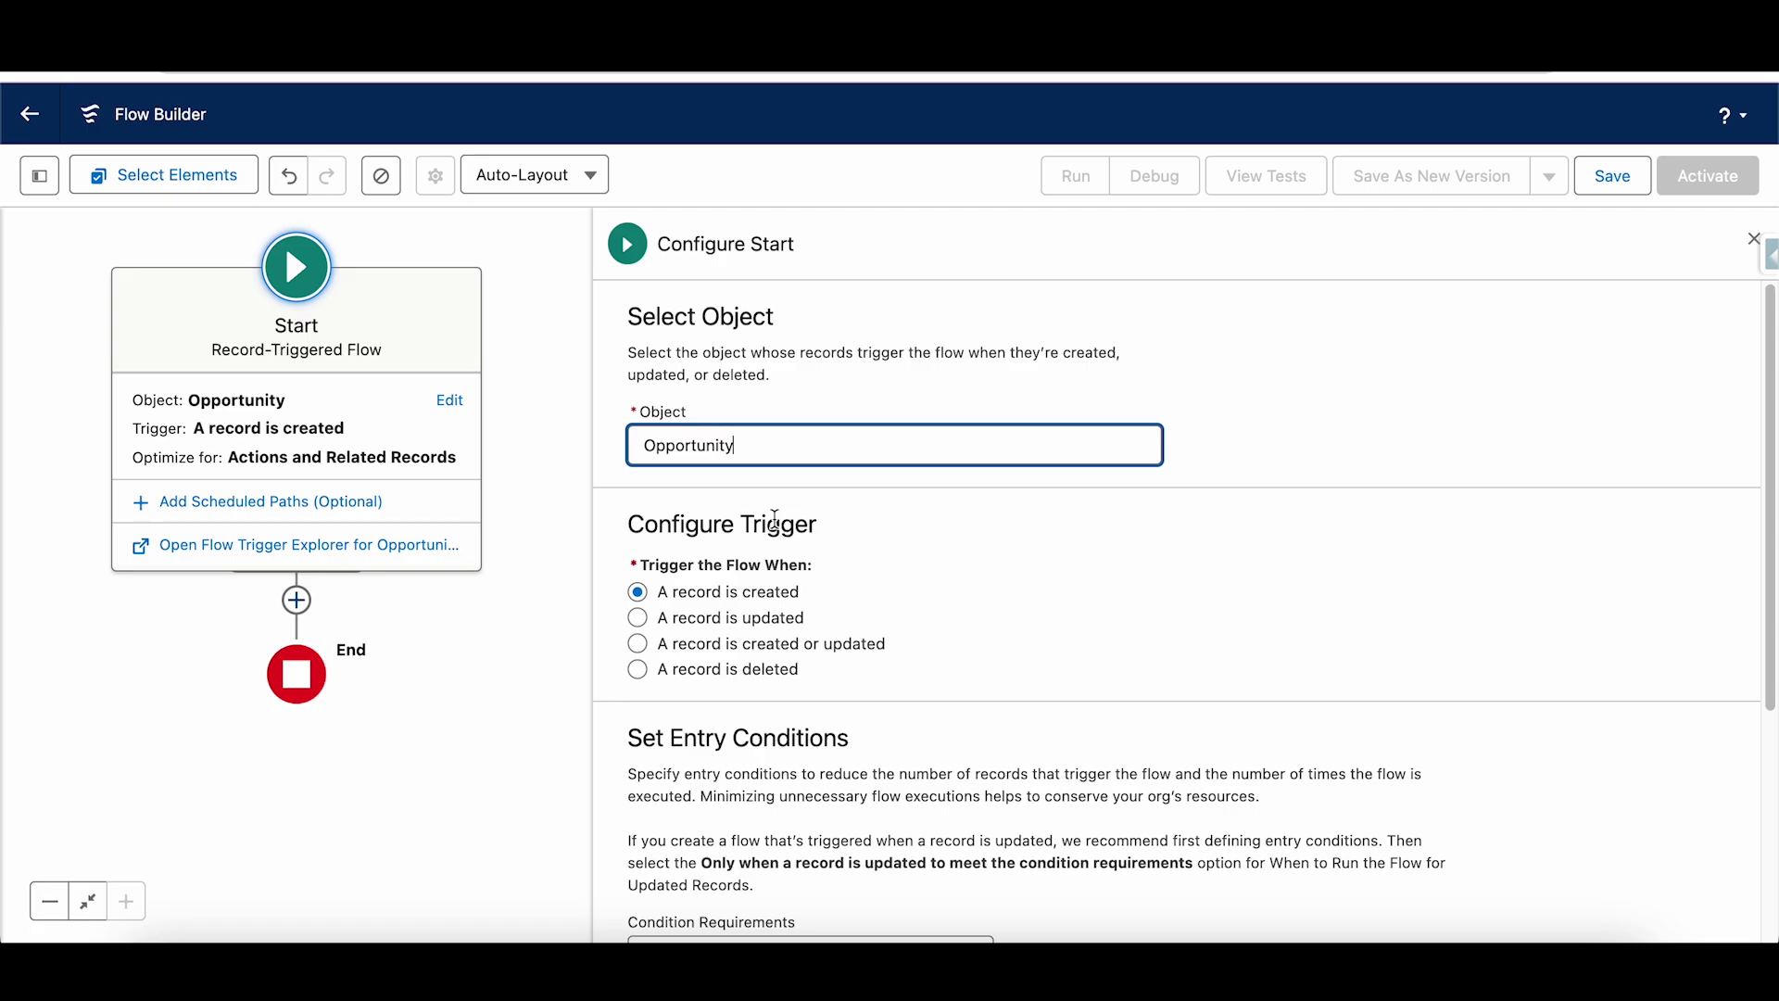
{"action": "left_click_drag", "start_coordinate": [1774, 428], "coordinate": [1561, 441]}
{"action": "left_click", "coordinate": [1753, 240]}
Step: Open the scheduled path configuration of the Opportunity flow to examine its label, time source and offset fields
{"action": "left_click_drag", "start_coordinate": [584, 583], "coordinate": [880, 556]}
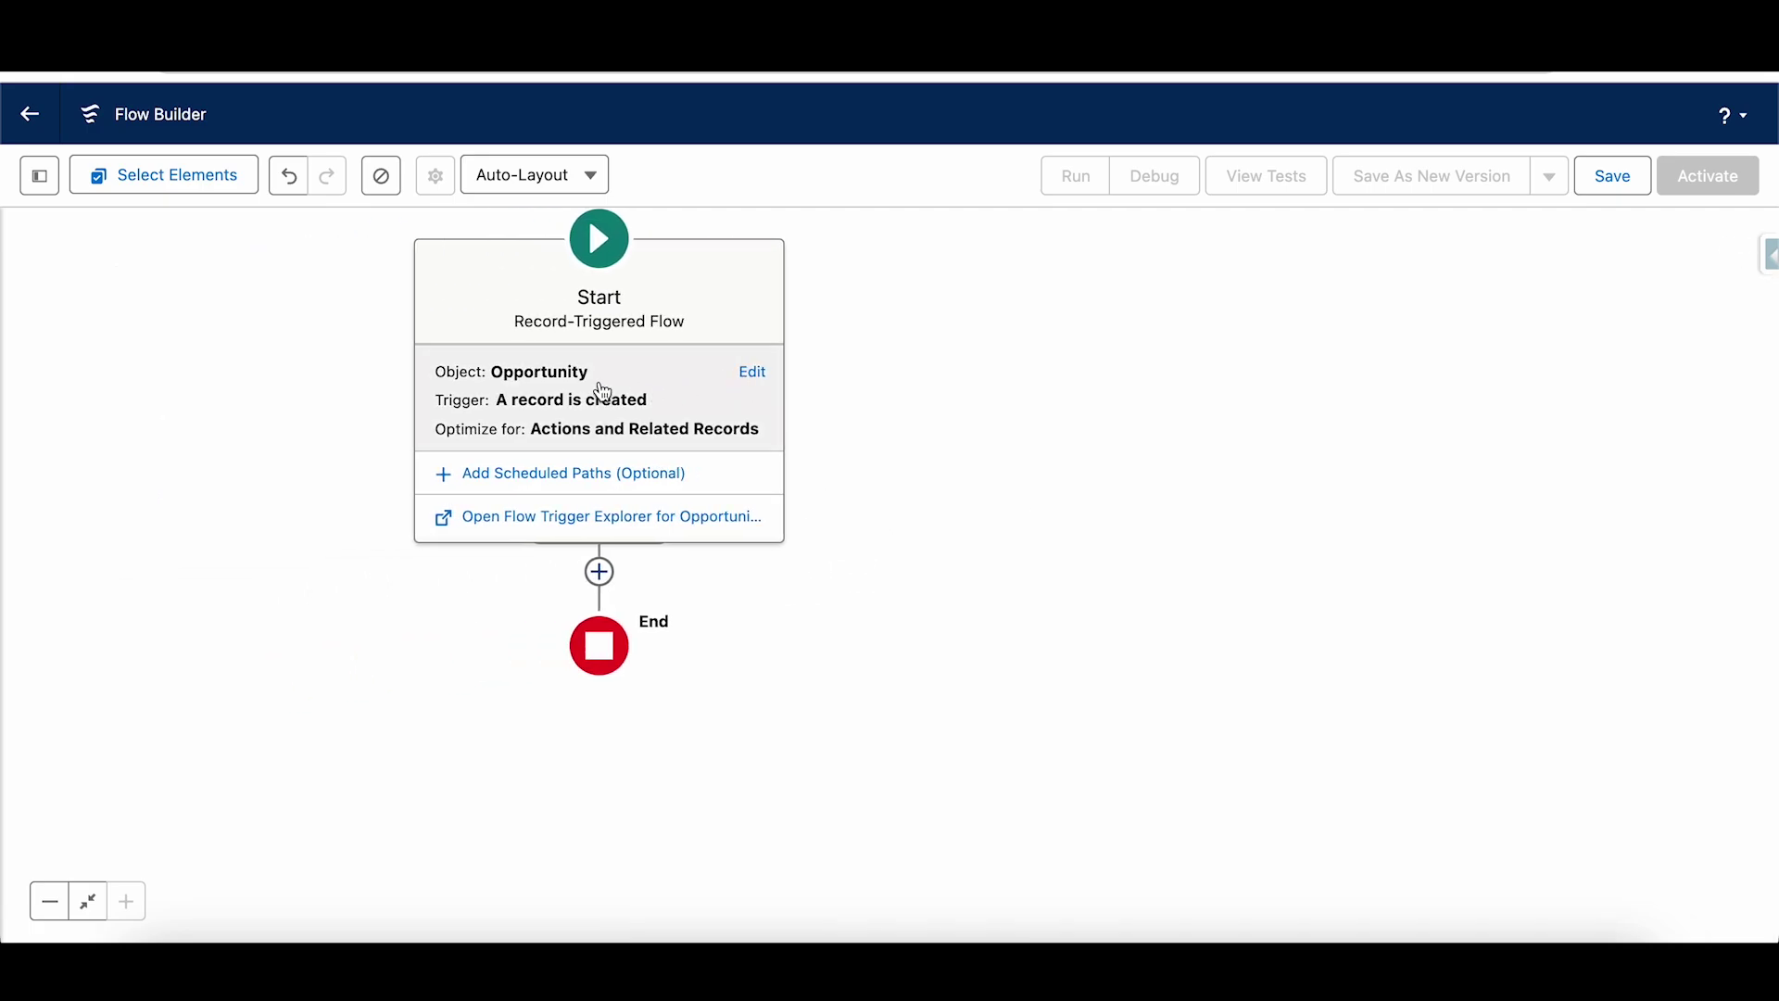
{"action": "left_click", "coordinate": [532, 476]}
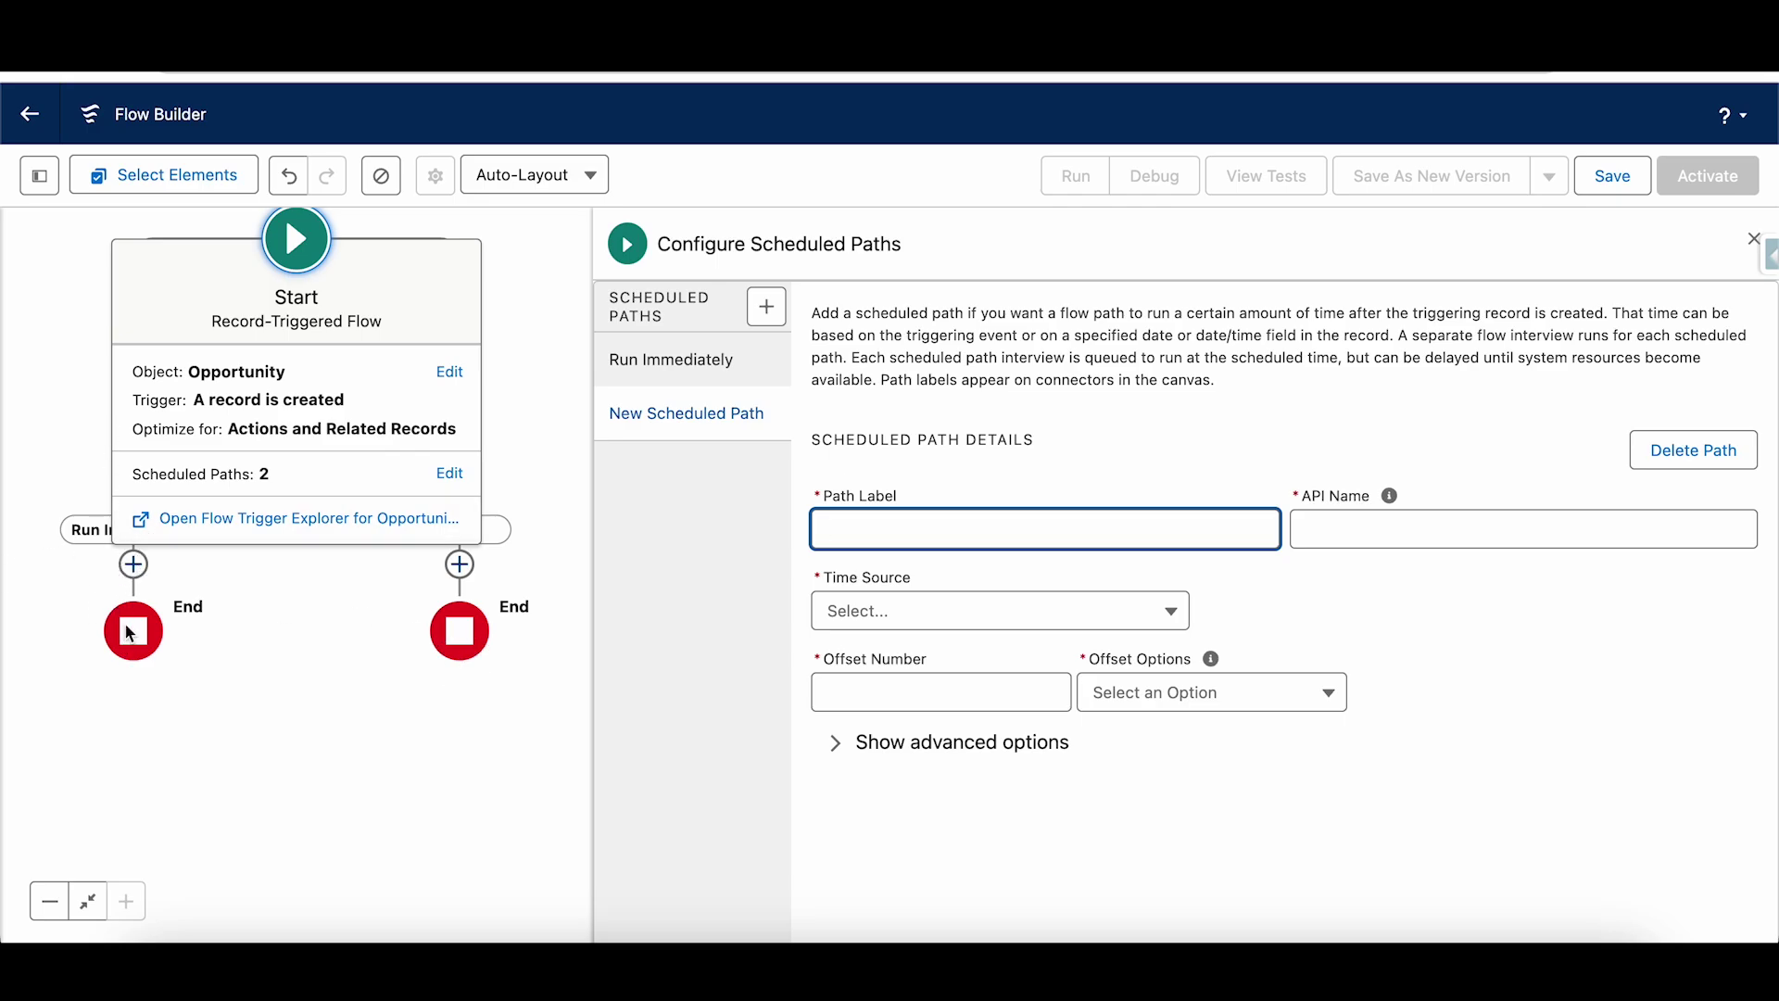
{"action": "left_click", "coordinate": [1754, 244]}
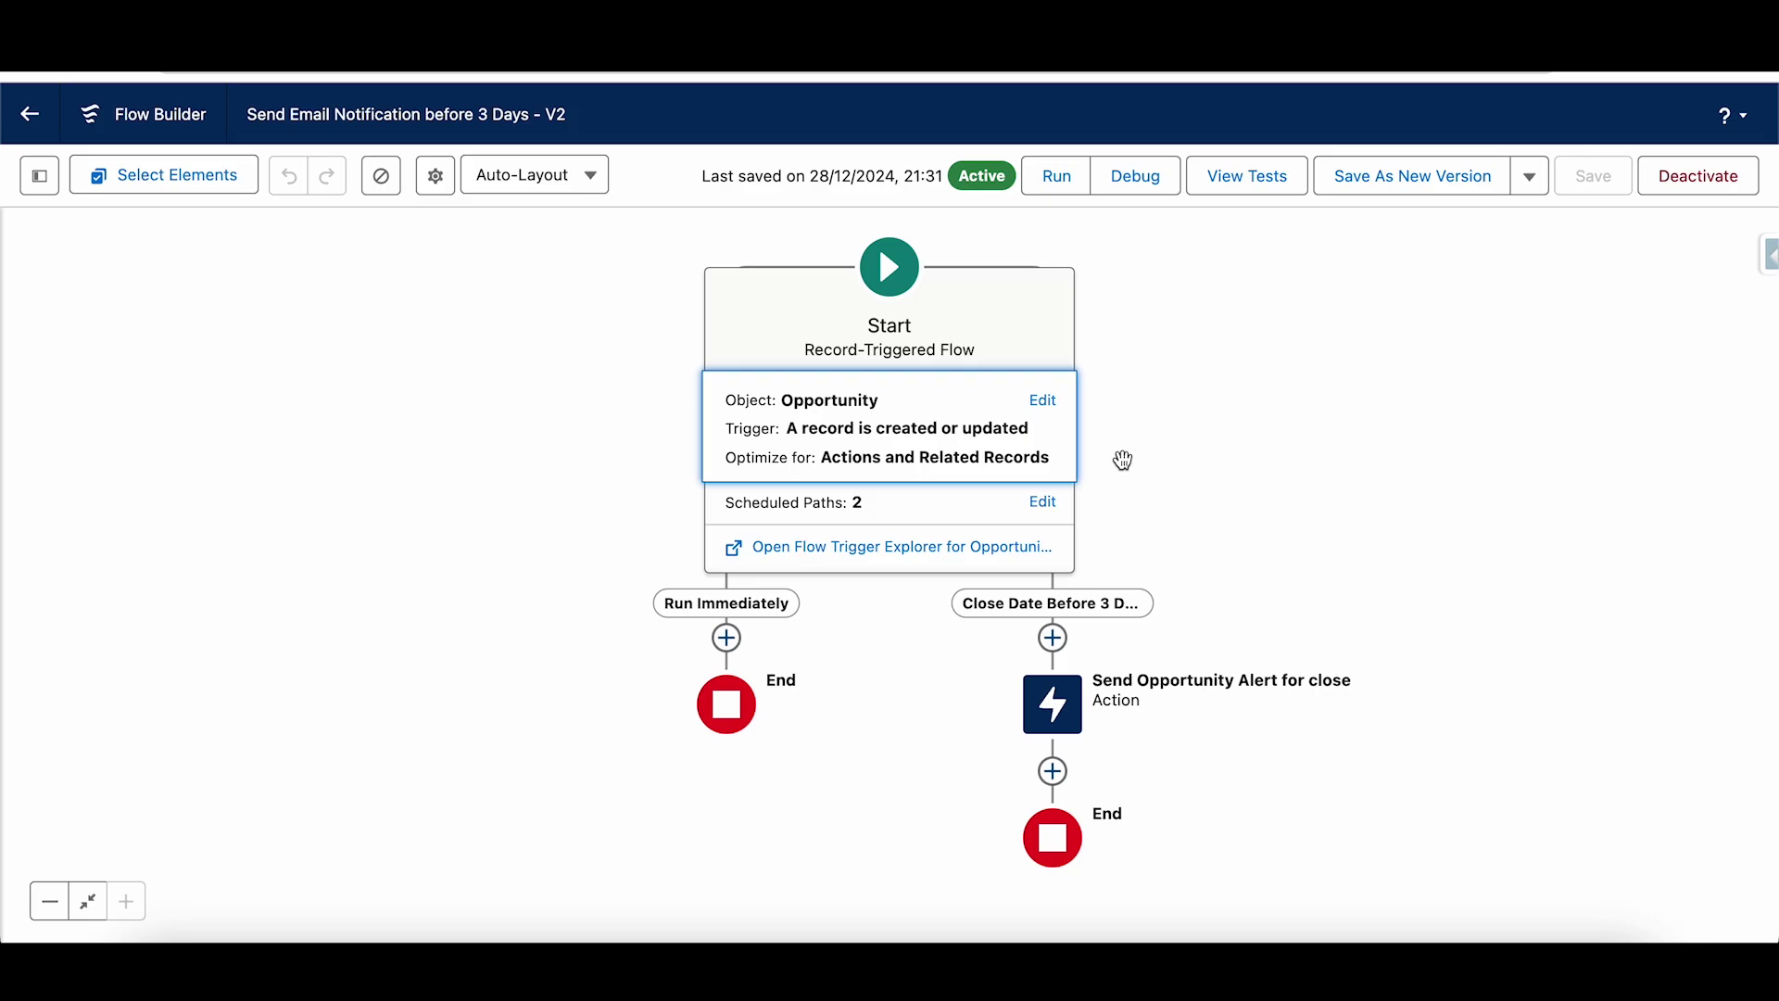
Step: Review the trigger, entry conditions and optimization settings in the start configuration of the Send Email Notification before 3 Days flow
{"action": "left_click", "coordinate": [1043, 401]}
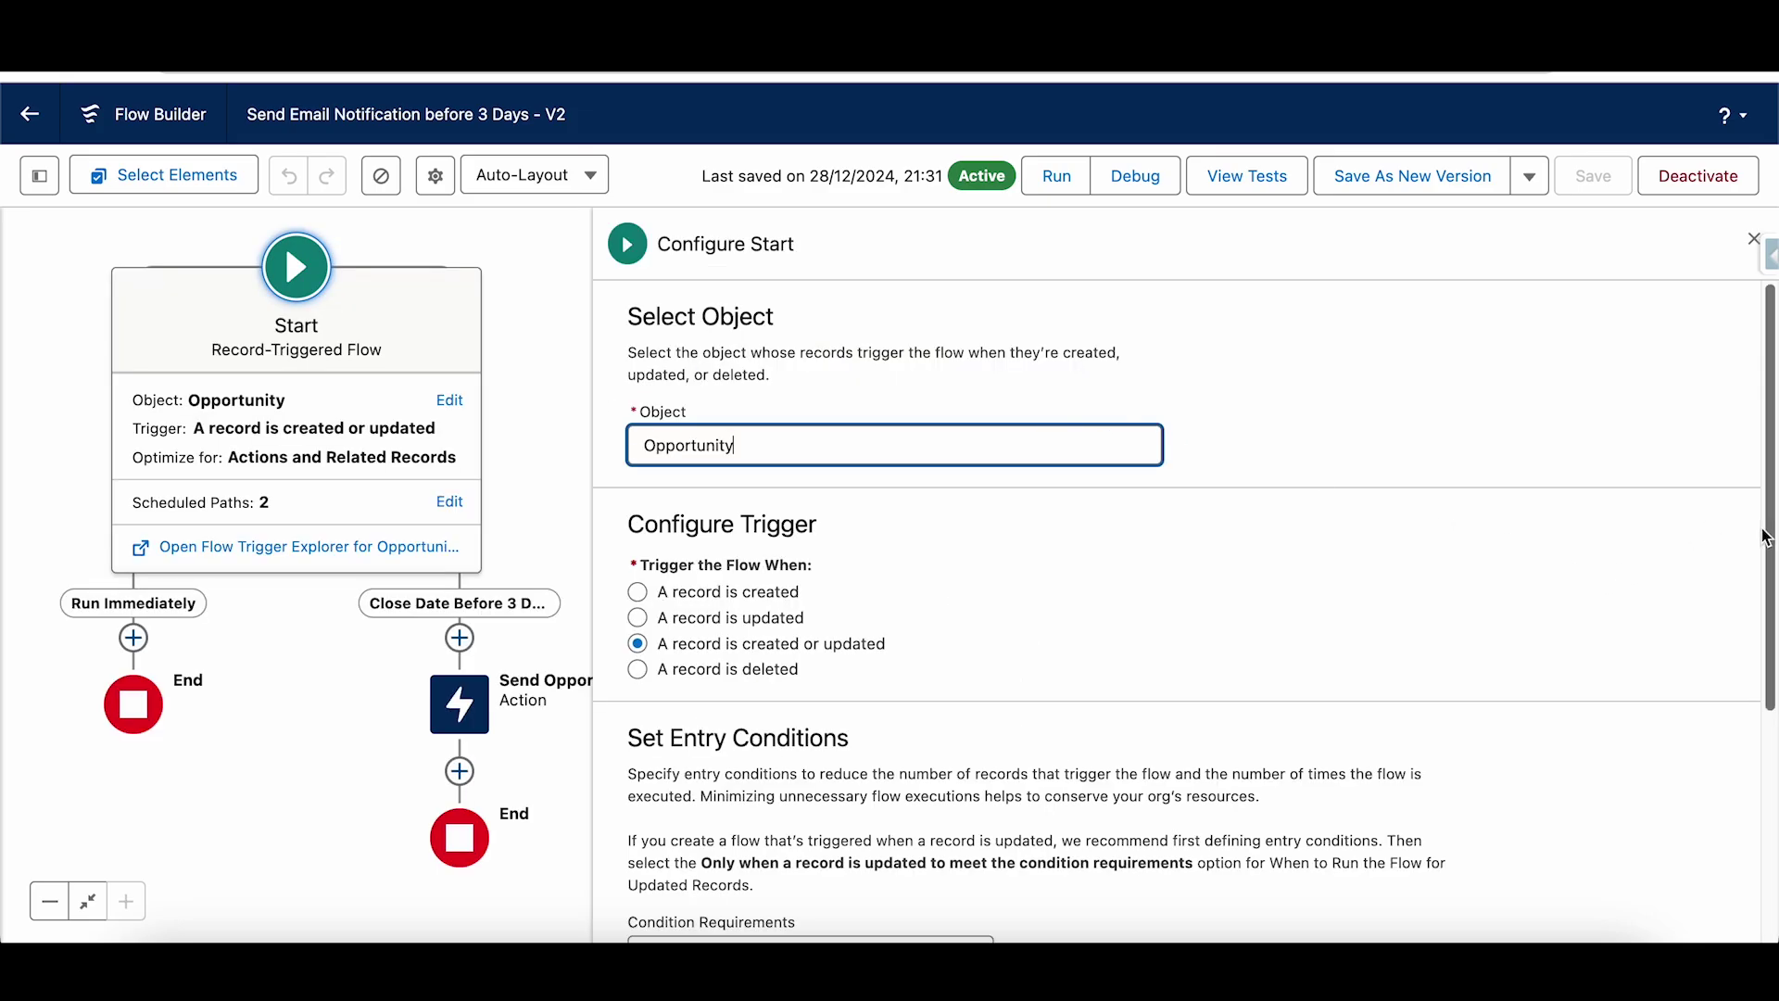
{"action": "left_click_drag", "start_coordinate": [1764, 536], "coordinate": [1763, 903]}
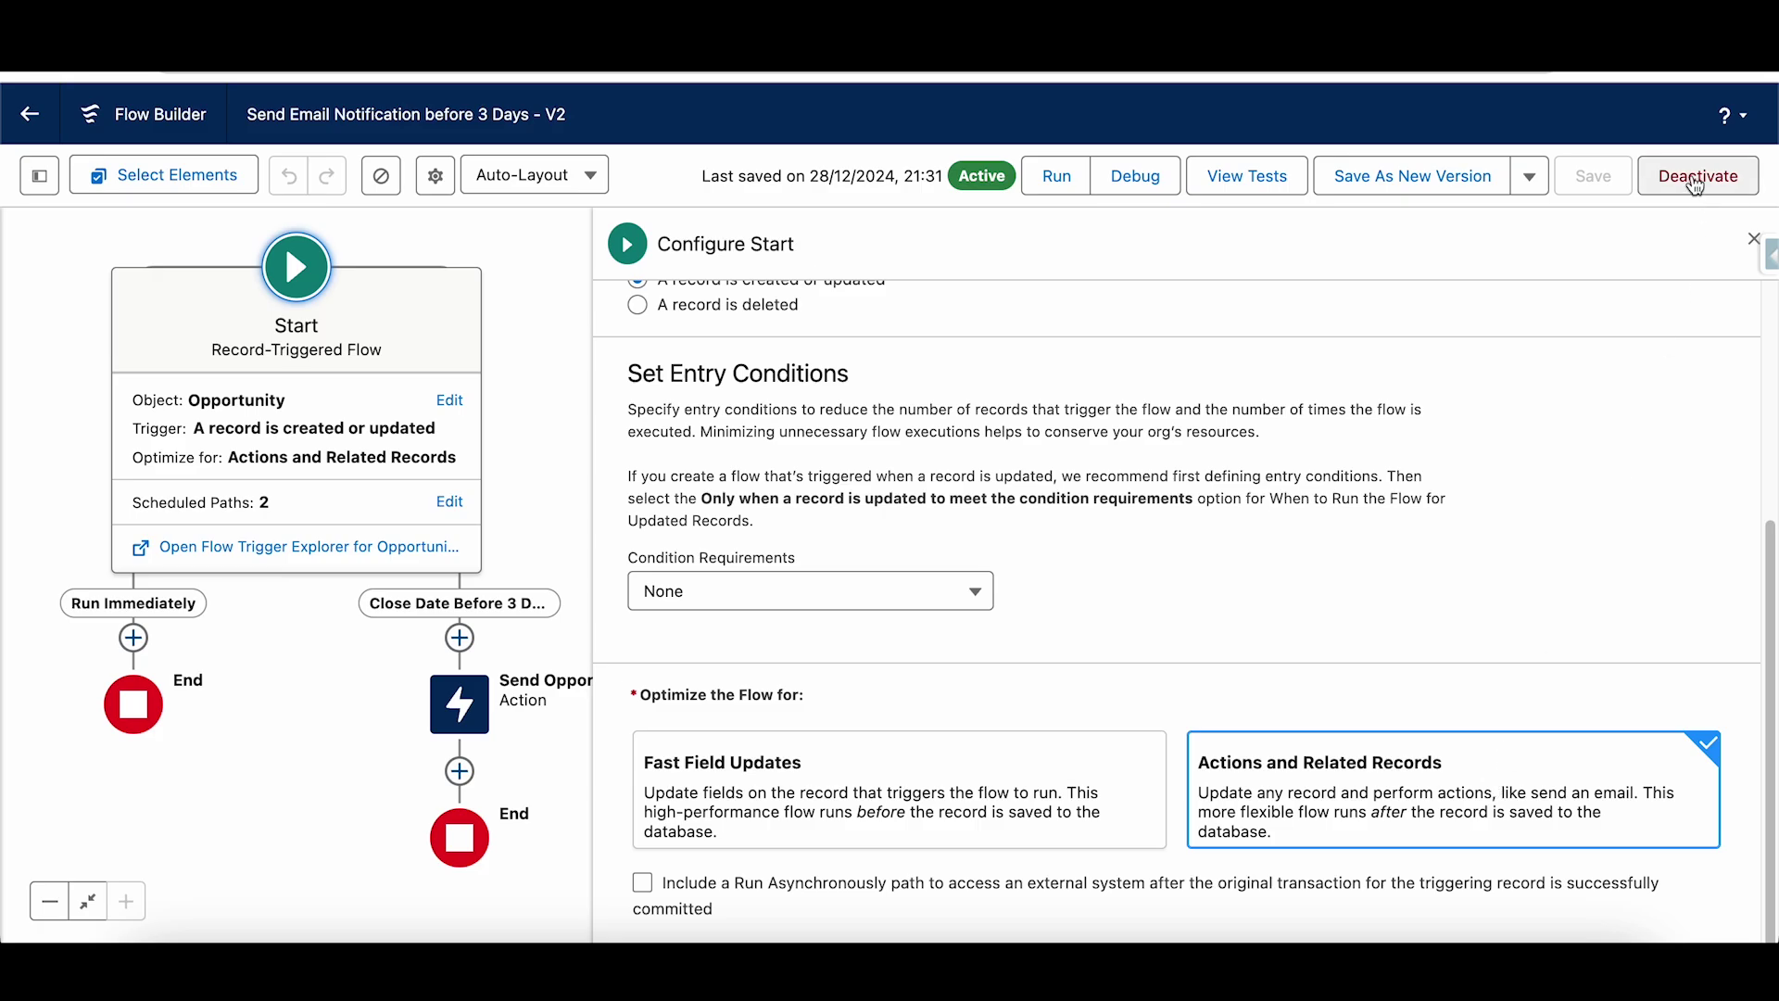
{"action": "left_click", "coordinate": [1754, 238]}
Step: Open the Send Opportunity Alert for close action on the close date scheduled path for review
{"action": "left_click_drag", "start_coordinate": [1192, 639], "coordinate": [1201, 417]}
{"action": "left_click", "coordinate": [535, 454]}
{"action": "left_click", "coordinate": [534, 460]}
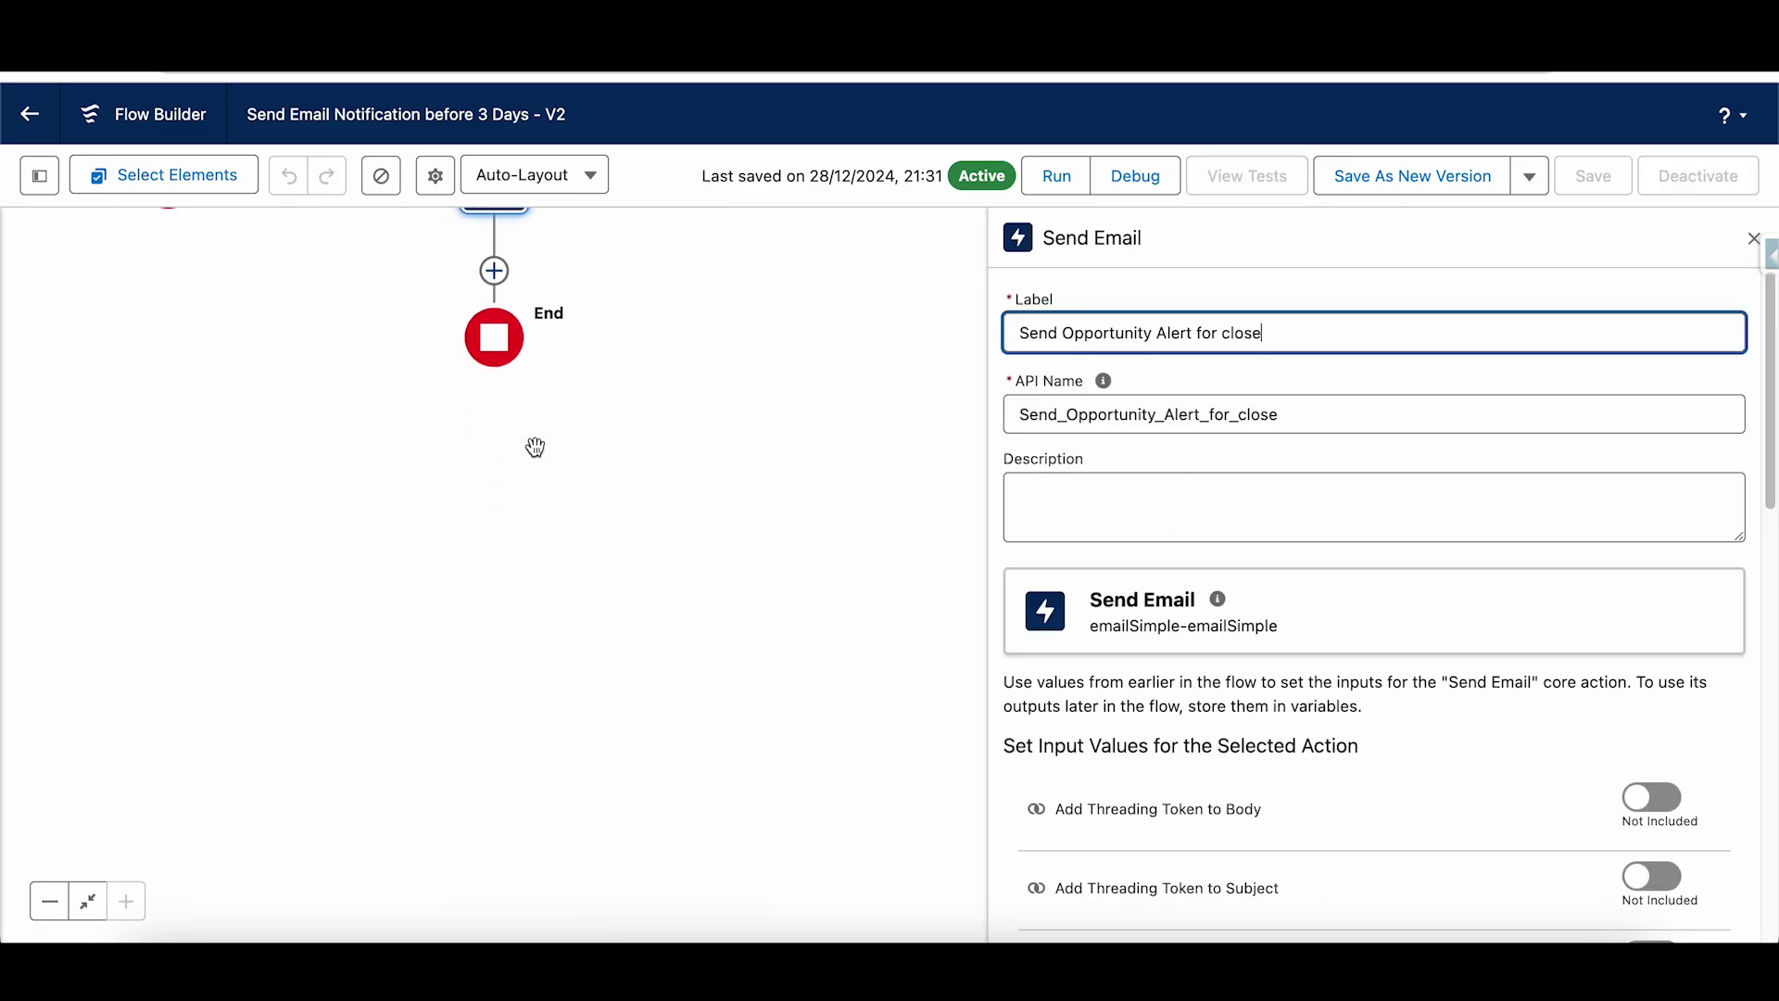
{"action": "left_click_drag", "start_coordinate": [739, 365], "coordinate": [656, 614]}
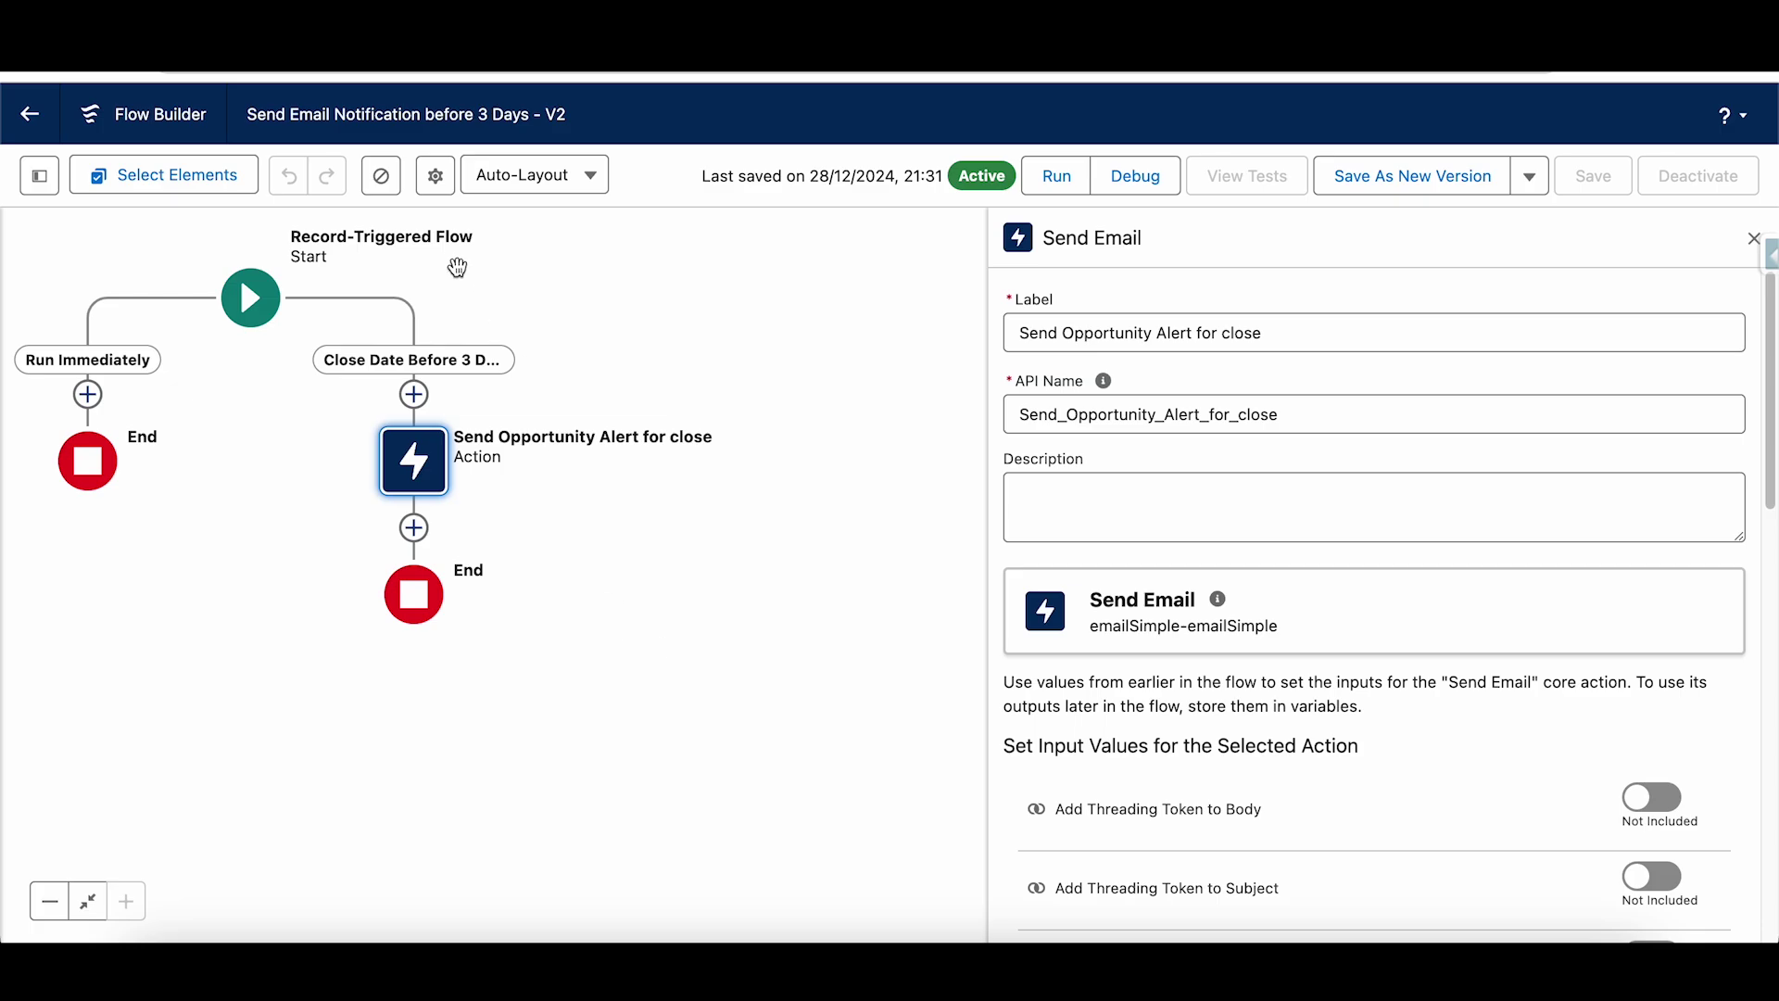
Step: Add a Send Email action ahead of the Send Opportunity Alert for close action on the scheduled path, without filling in its configuration
{"action": "left_click", "coordinate": [414, 396]}
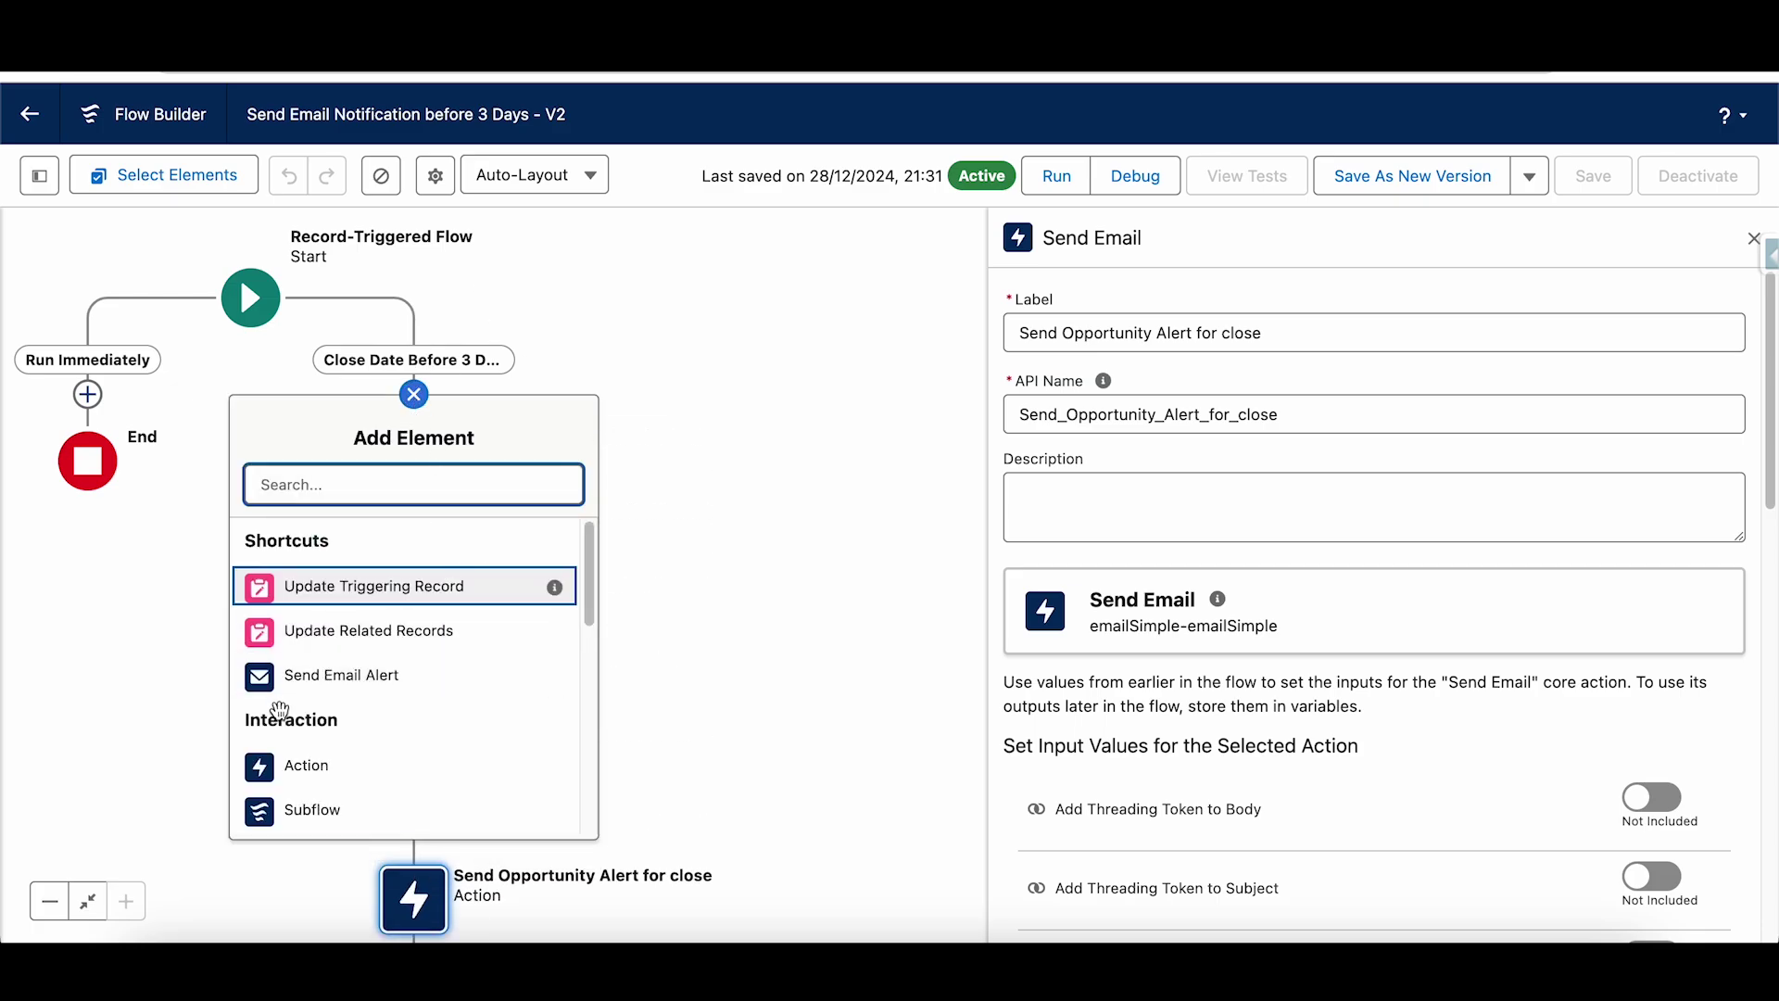
{"action": "left_click", "coordinate": [316, 778]}
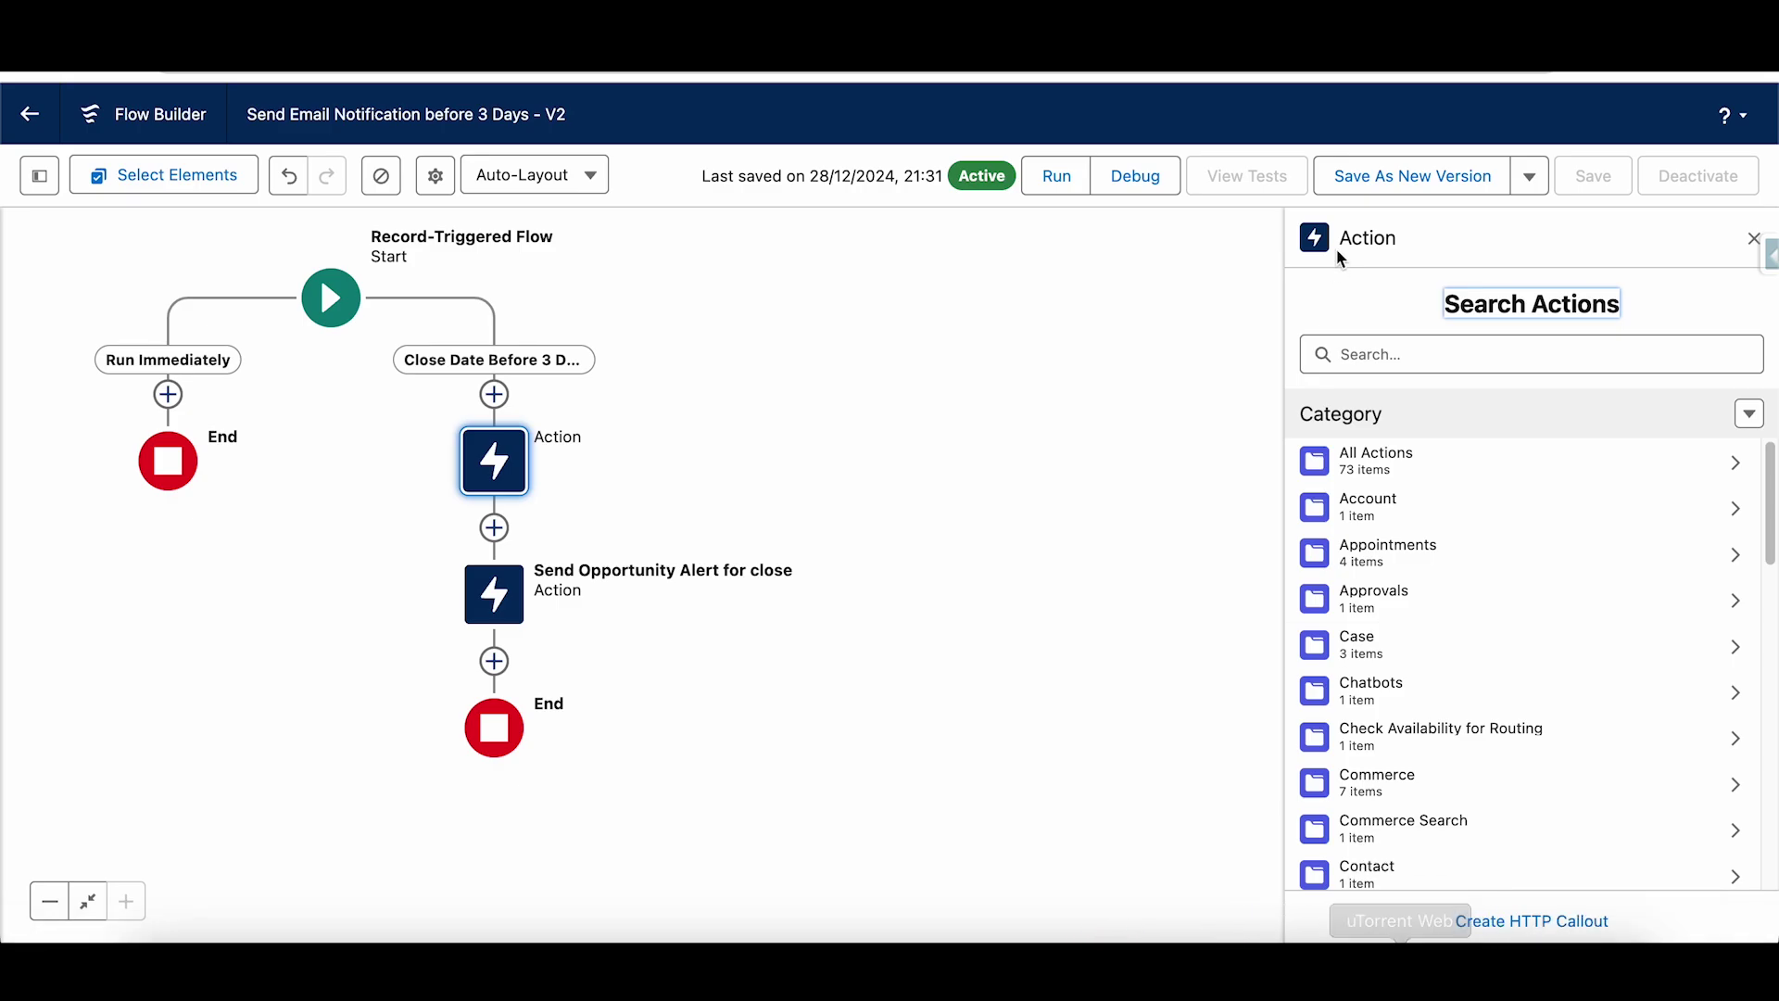
{"action": "left_click", "coordinate": [1355, 350]}
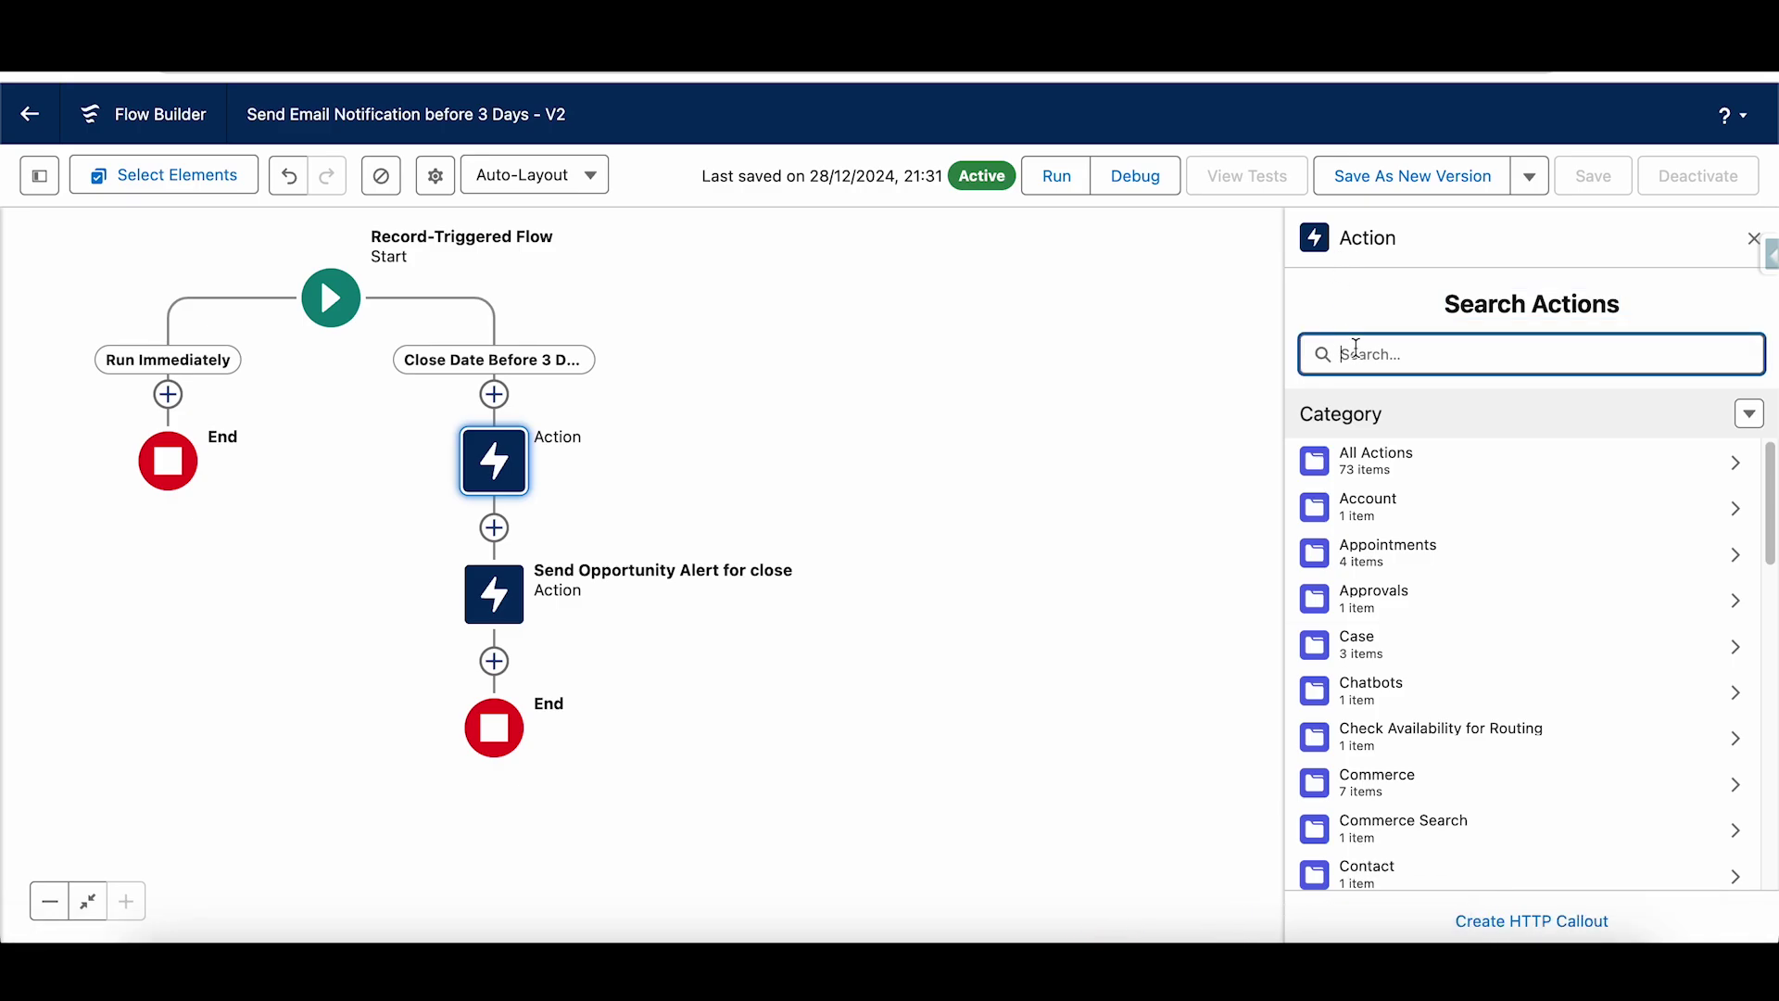
{"action": "type", "text": "cu"}
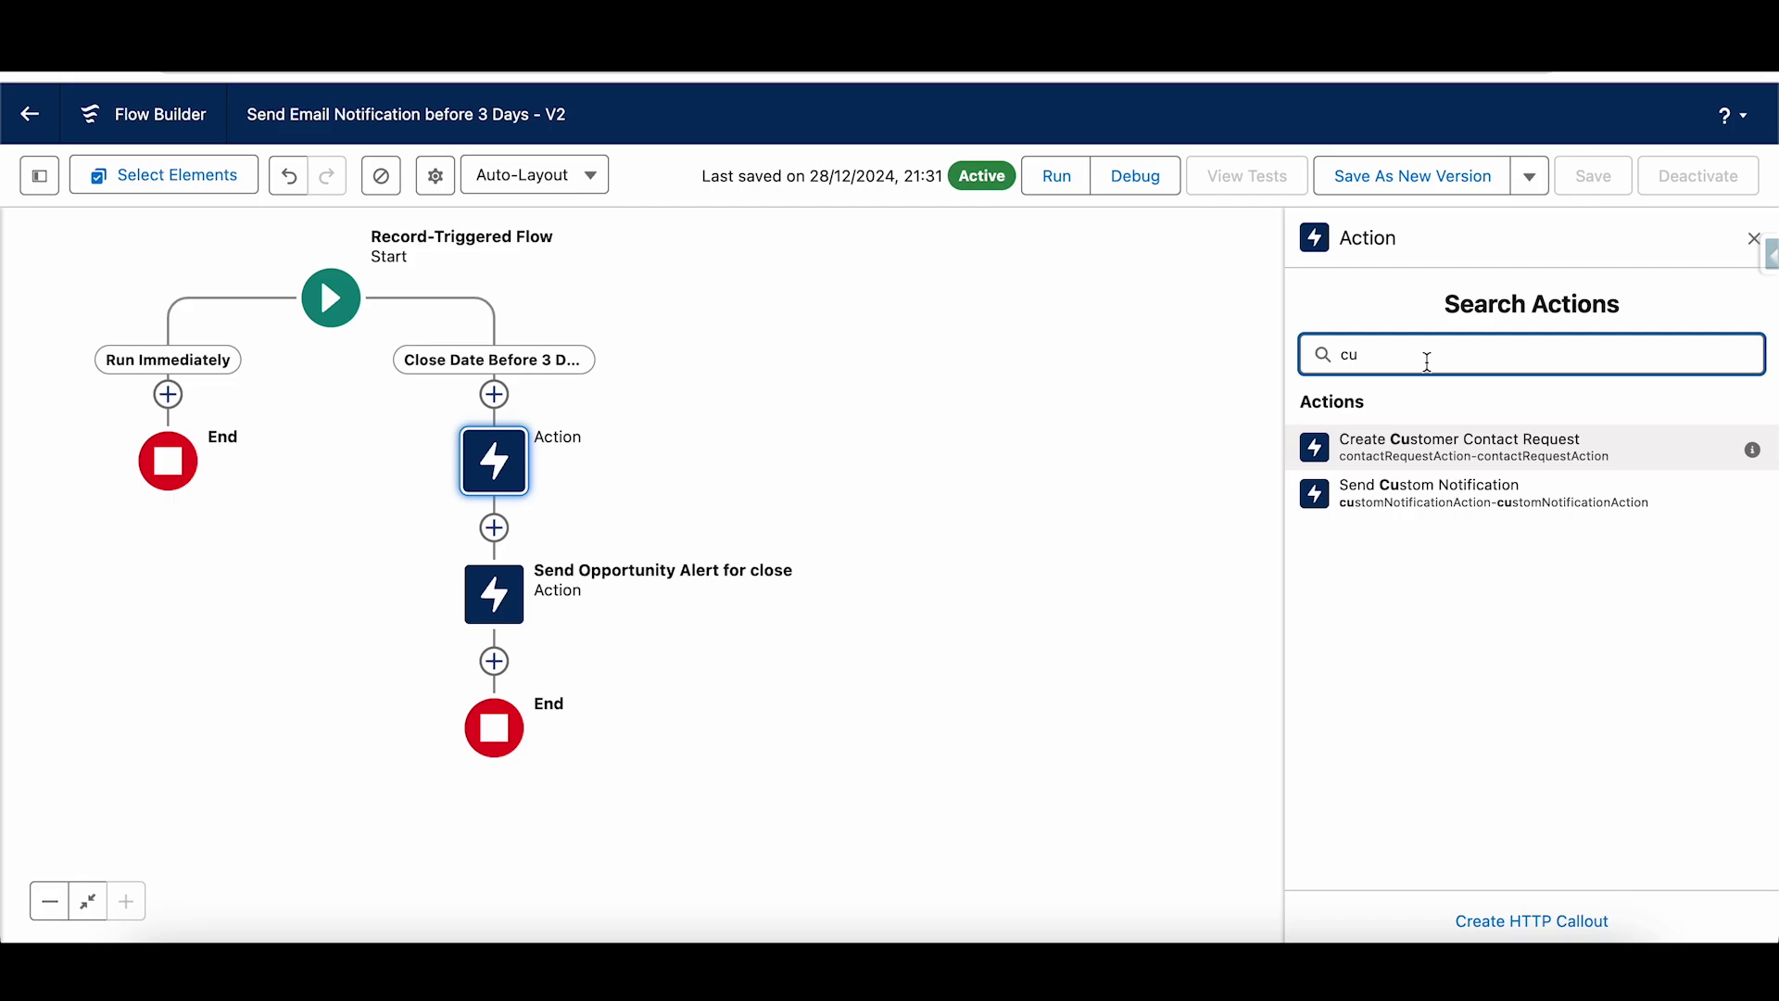
{"action": "key", "text": "BackSpace"}
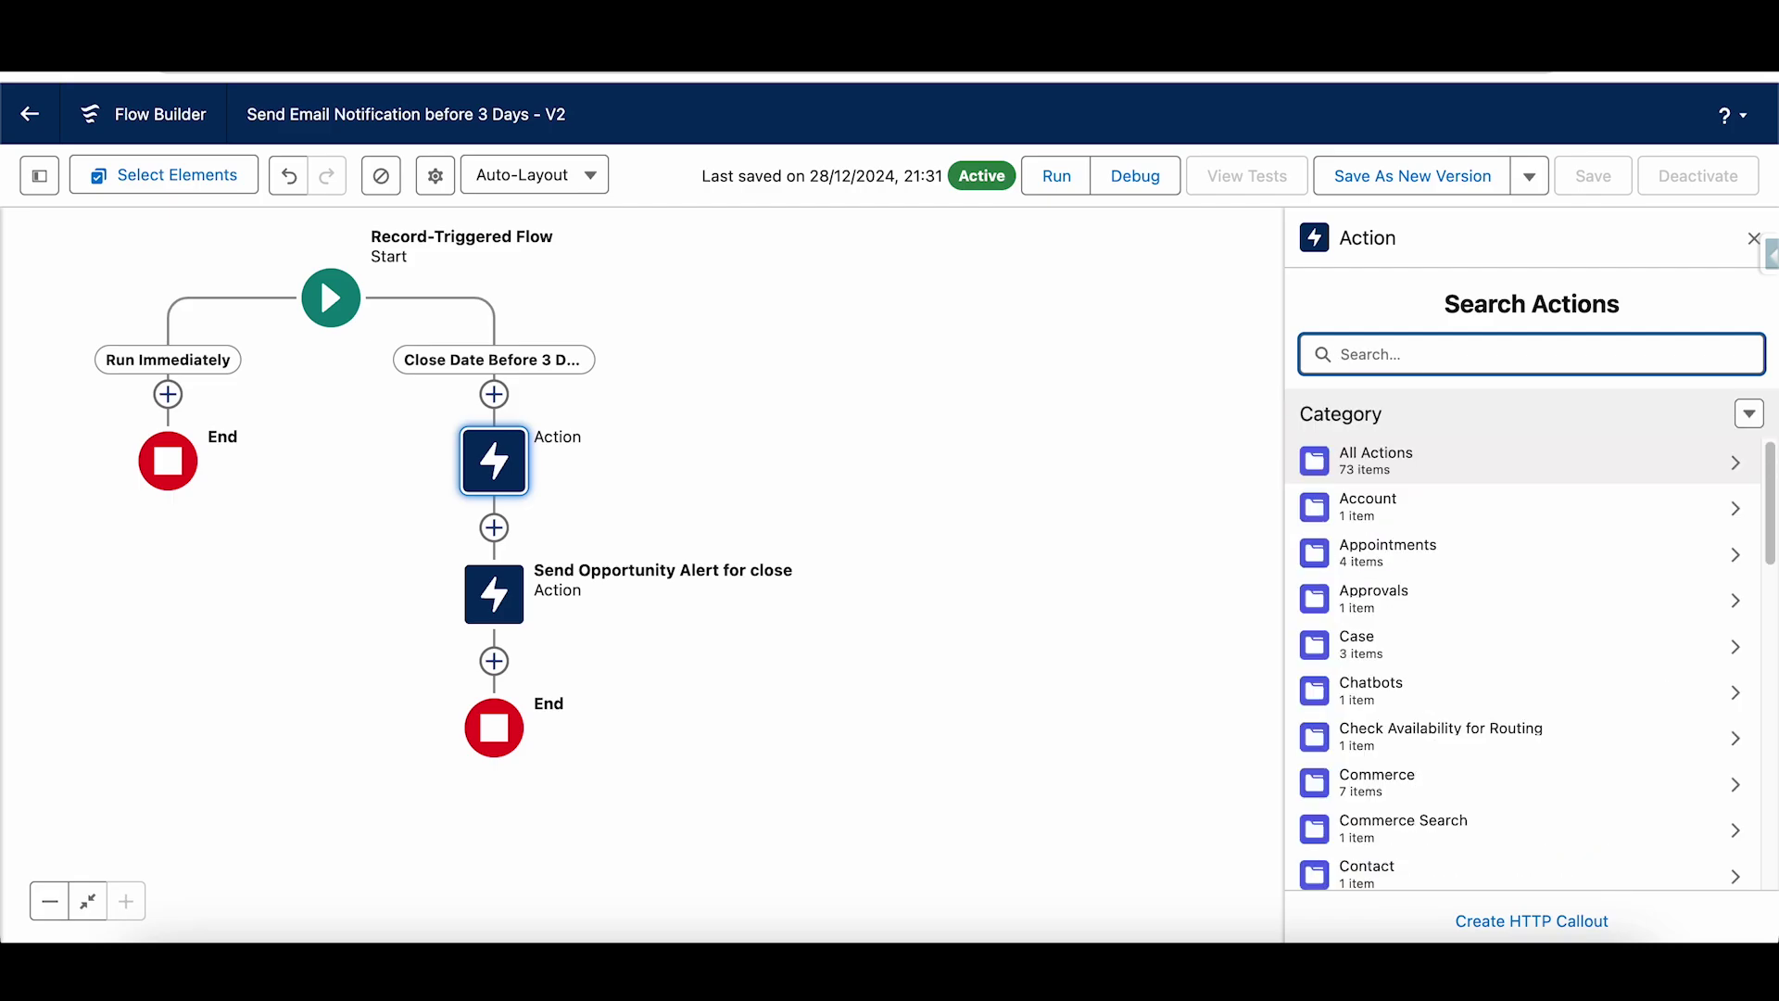
{"action": "type", "text": "email"}
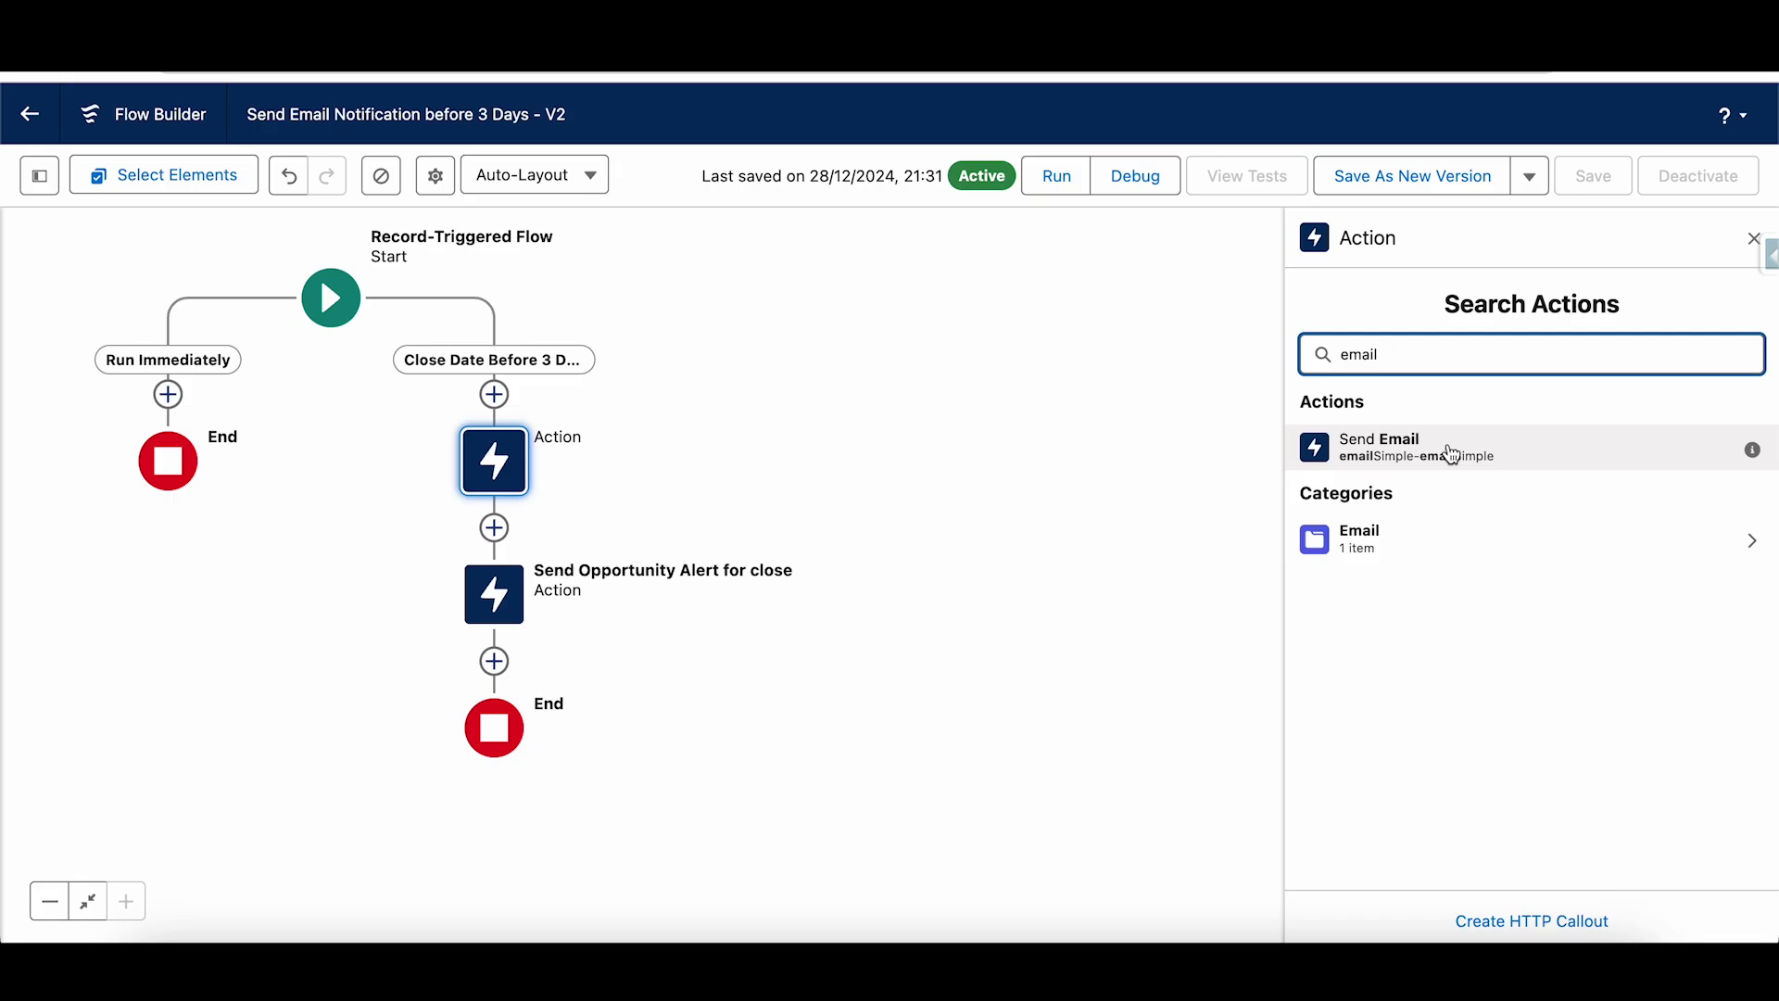
{"action": "left_click", "coordinate": [1452, 454]}
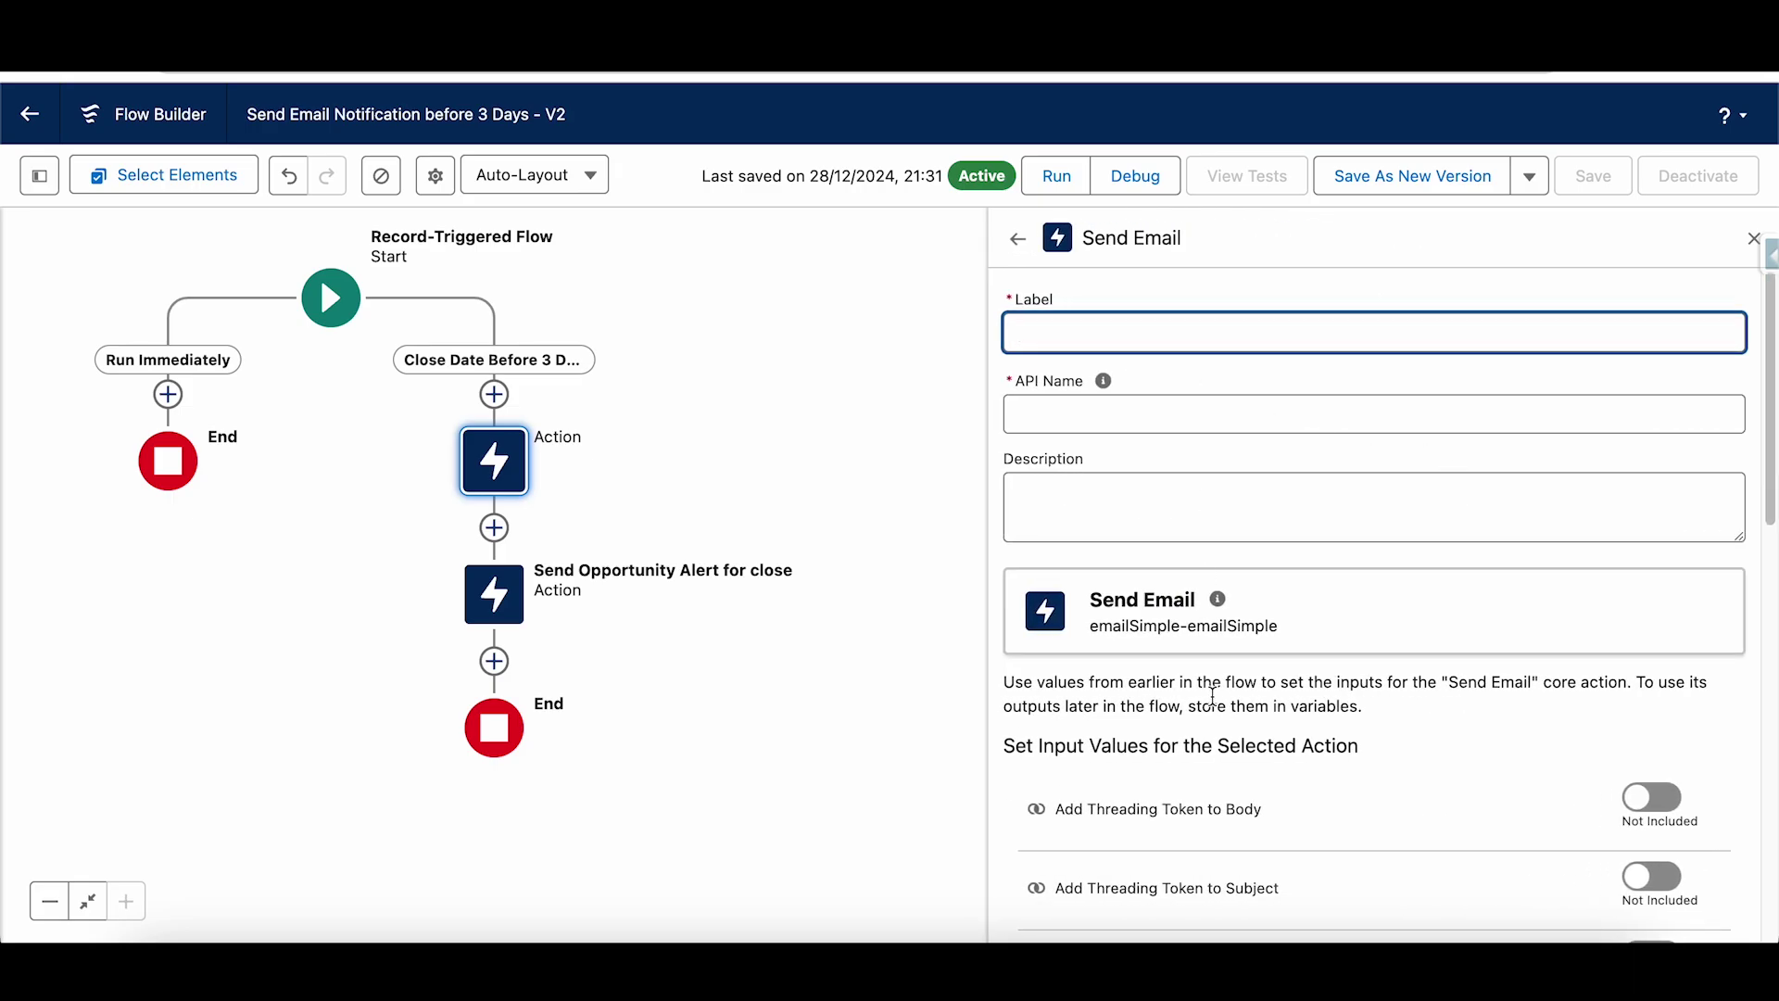
{"action": "left_click", "coordinate": [1753, 238]}
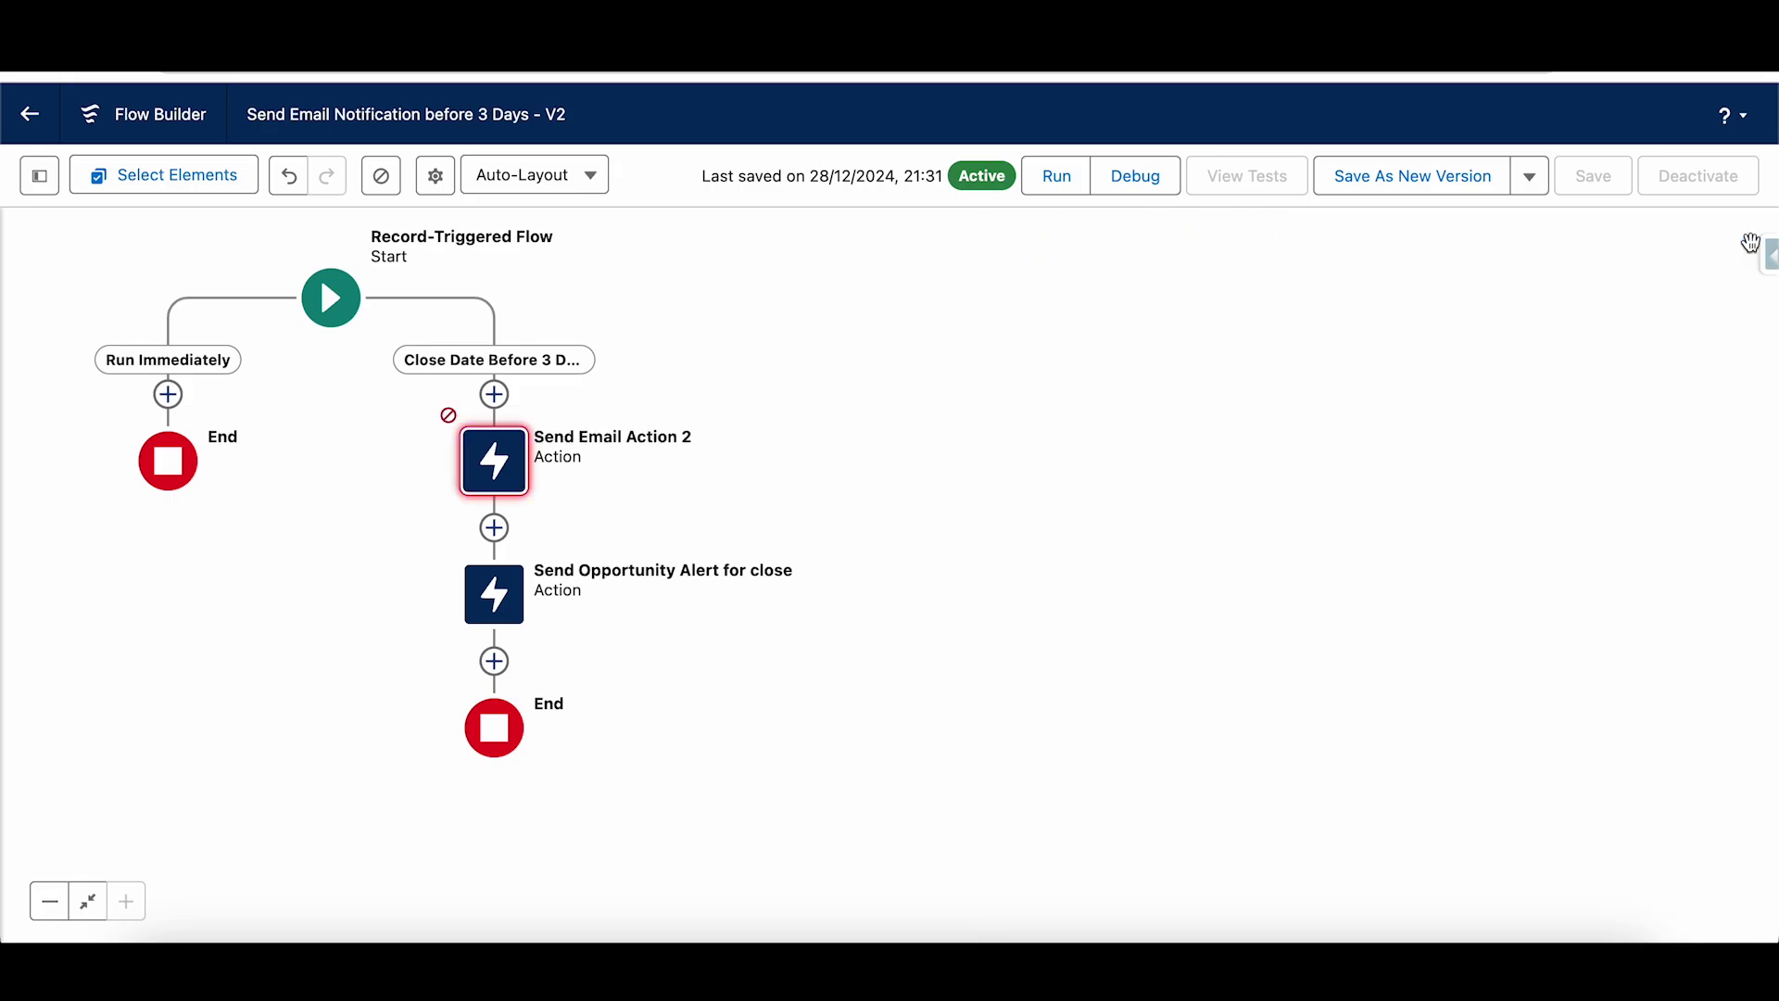
Step: Delete the unconfigured Send Email action from the scheduled path
{"action": "left_click", "coordinate": [483, 485]}
{"action": "left_click", "coordinate": [415, 649]}
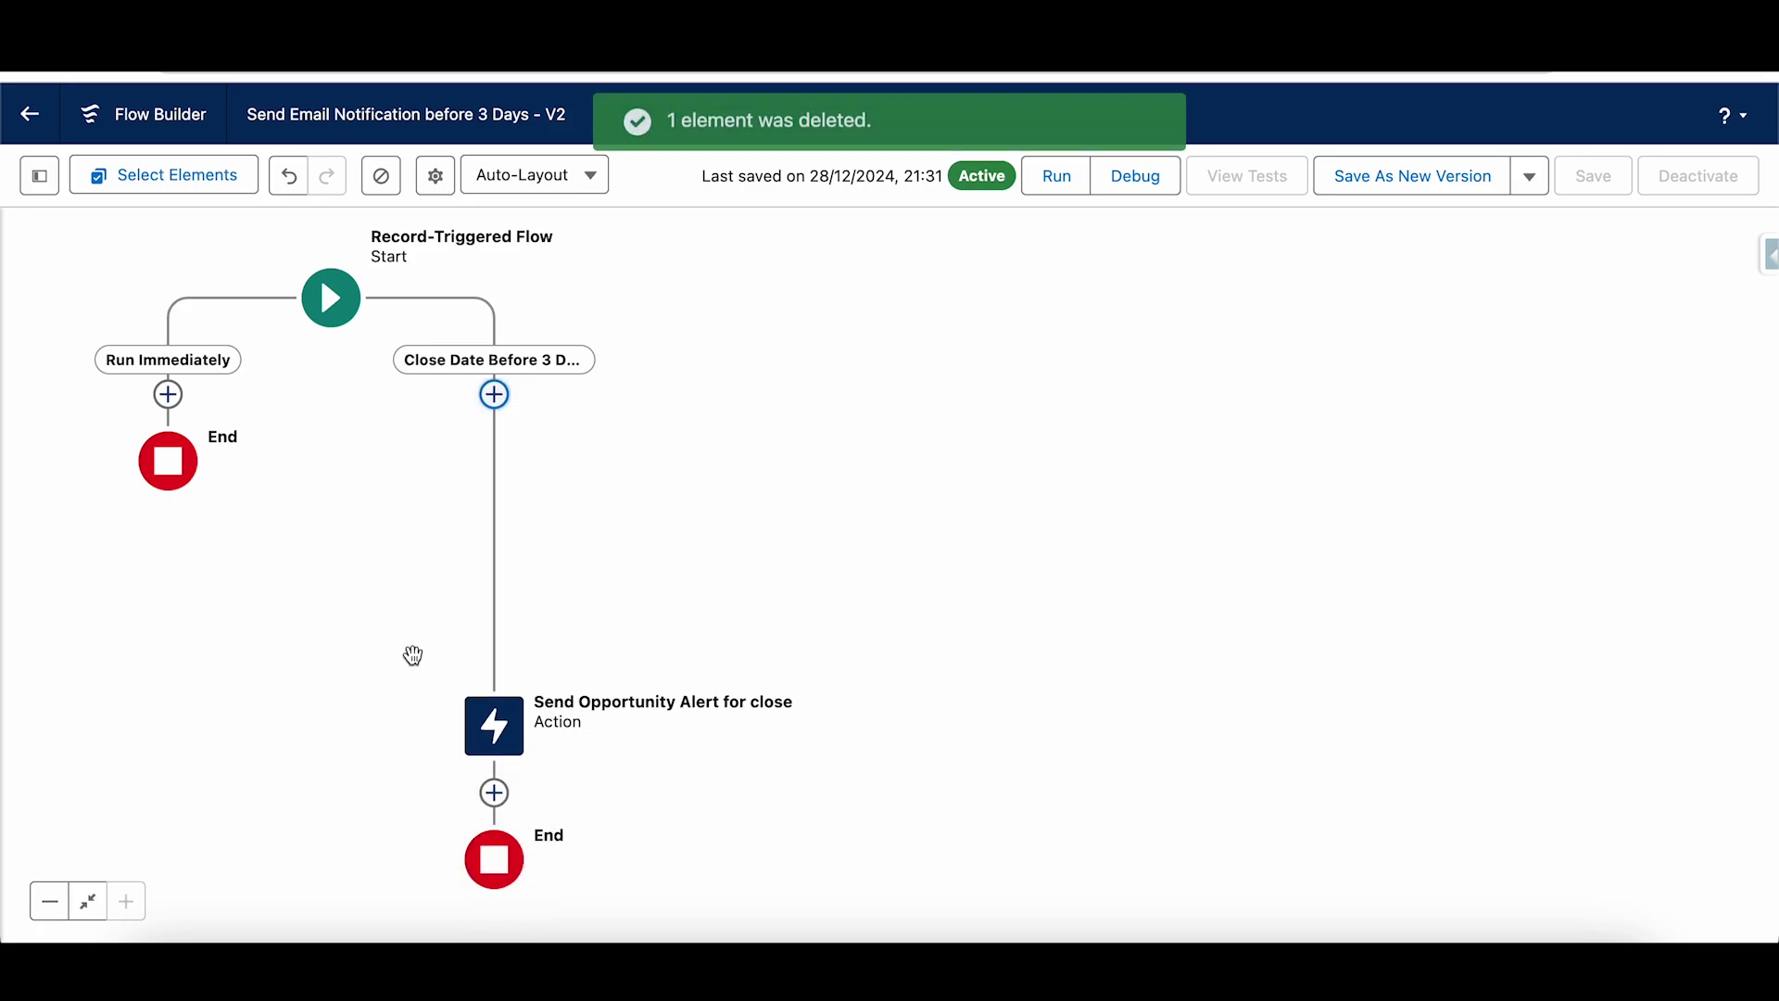
Step: Examine the EmailBody formula used as the body of the Send Opportunity Alert for close action, and leave it without changes
{"action": "left_click", "coordinate": [488, 464]}
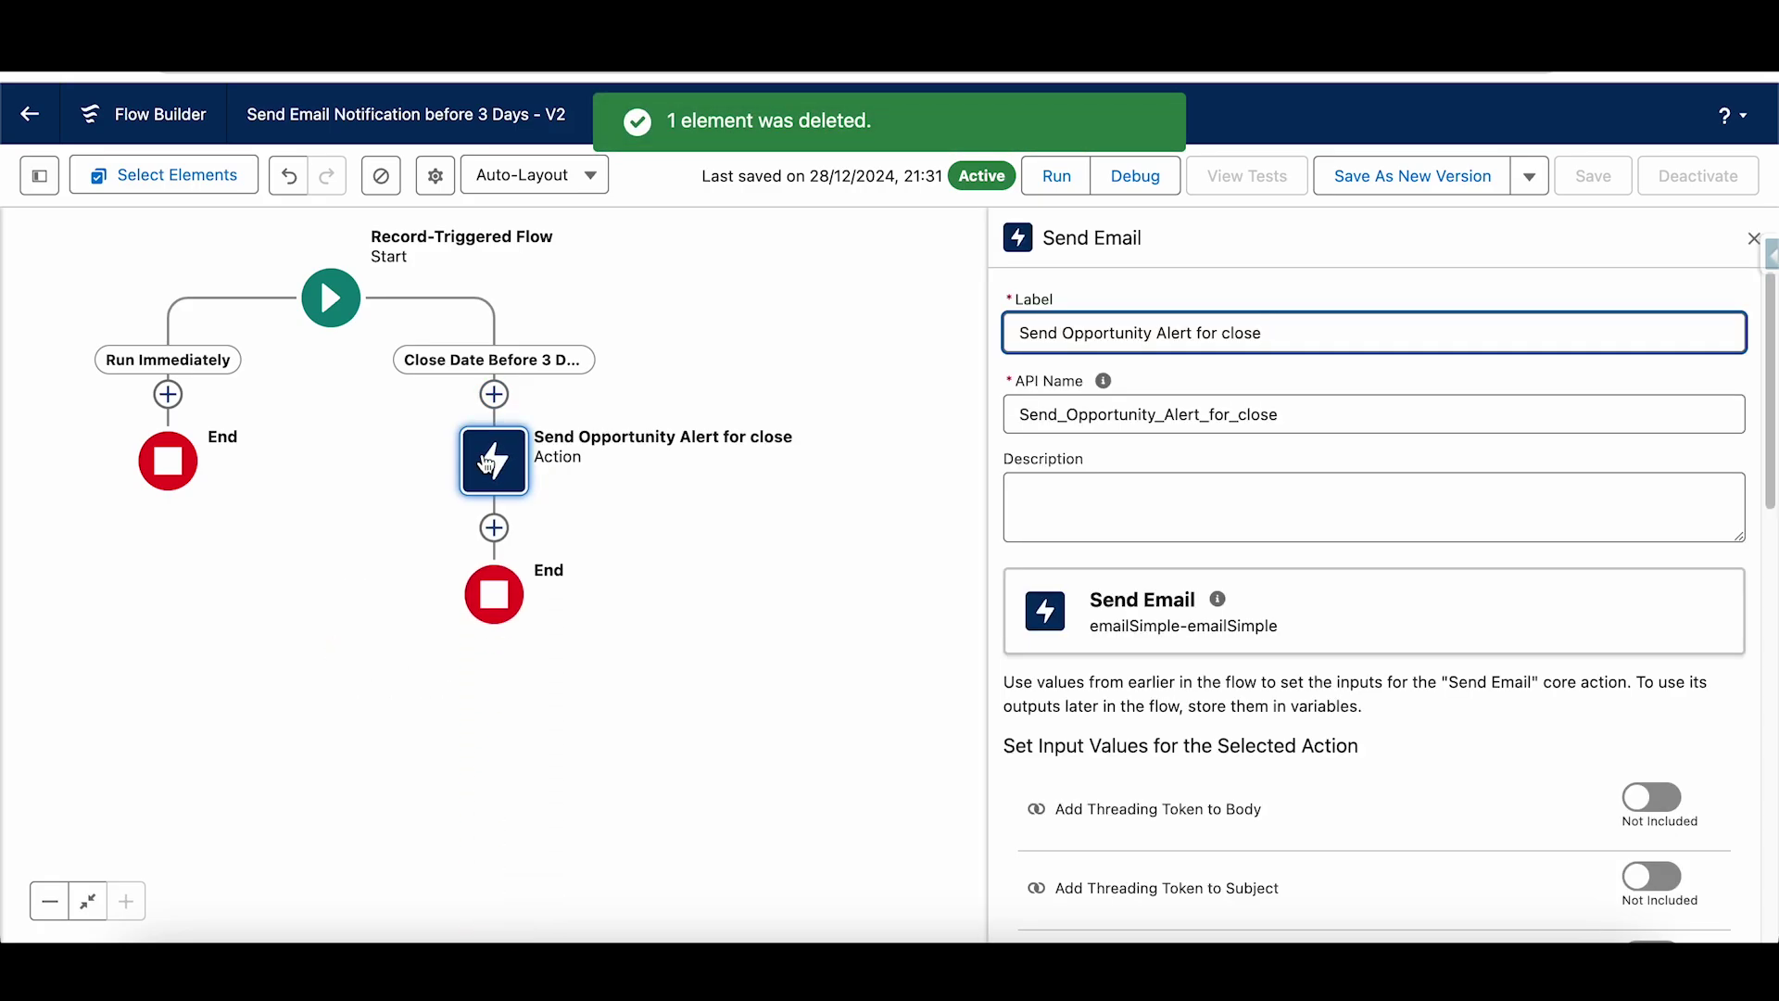
{"action": "left_click_drag", "start_coordinate": [1770, 355], "coordinate": [1766, 556]}
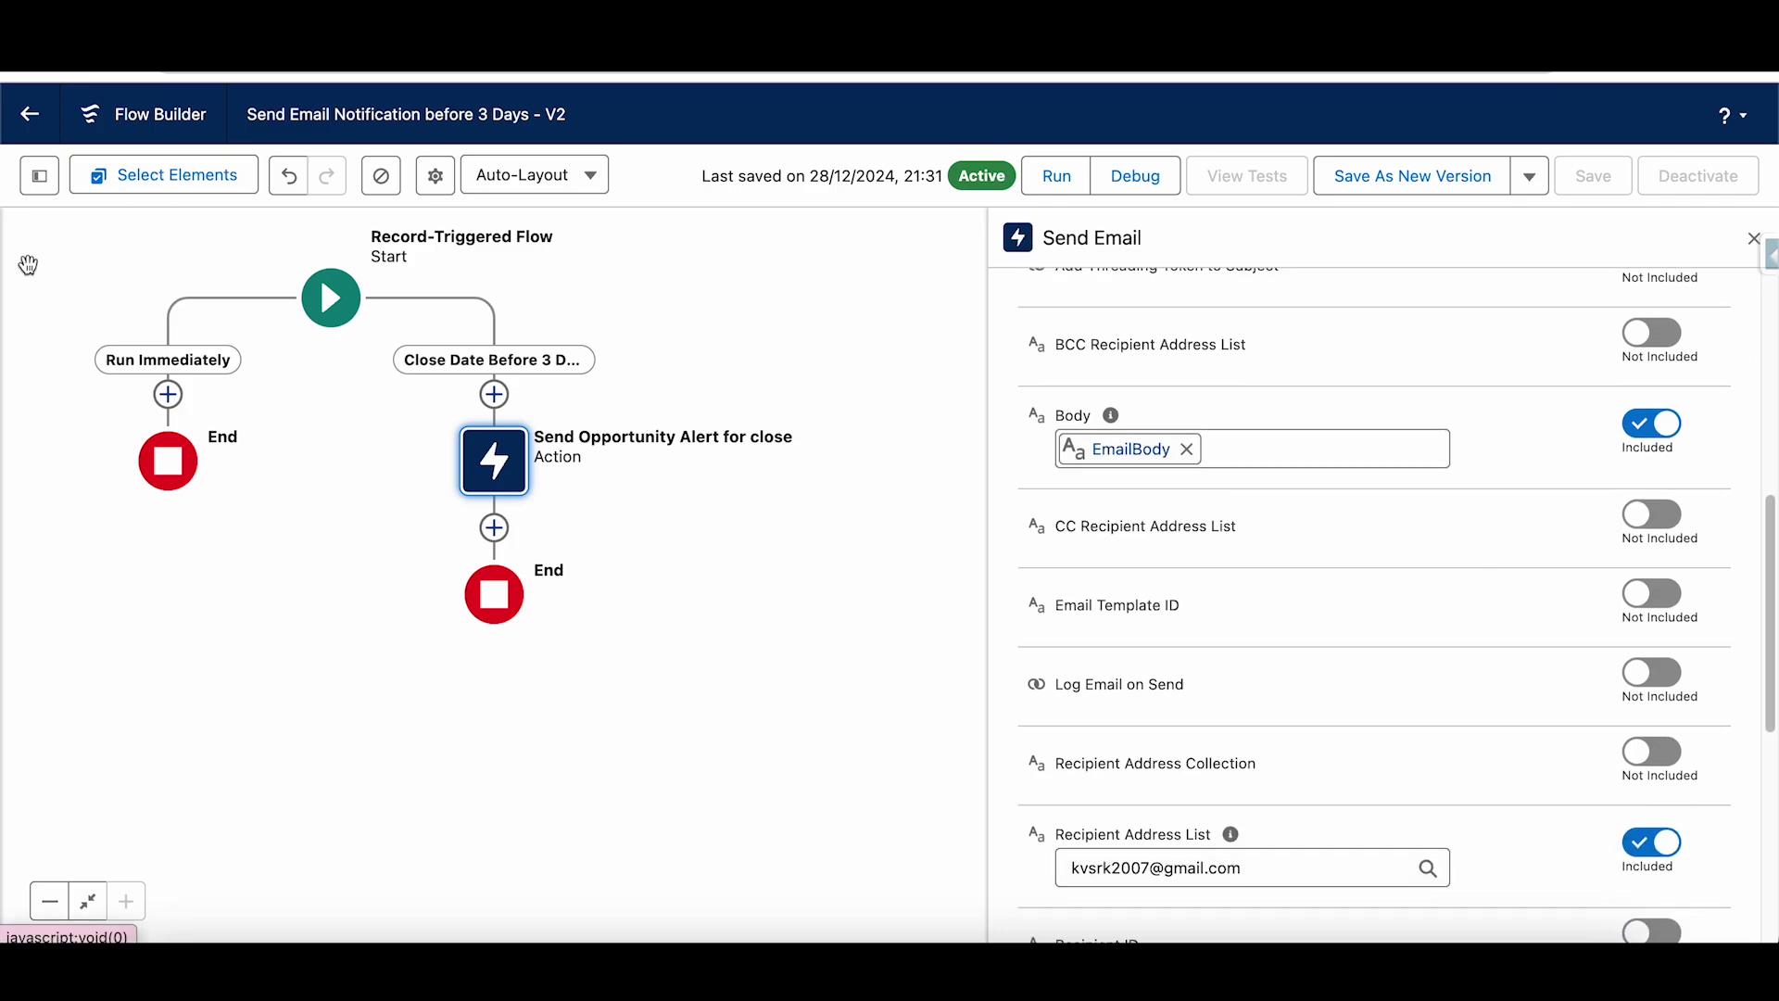
{"action": "left_click", "coordinate": [39, 175]}
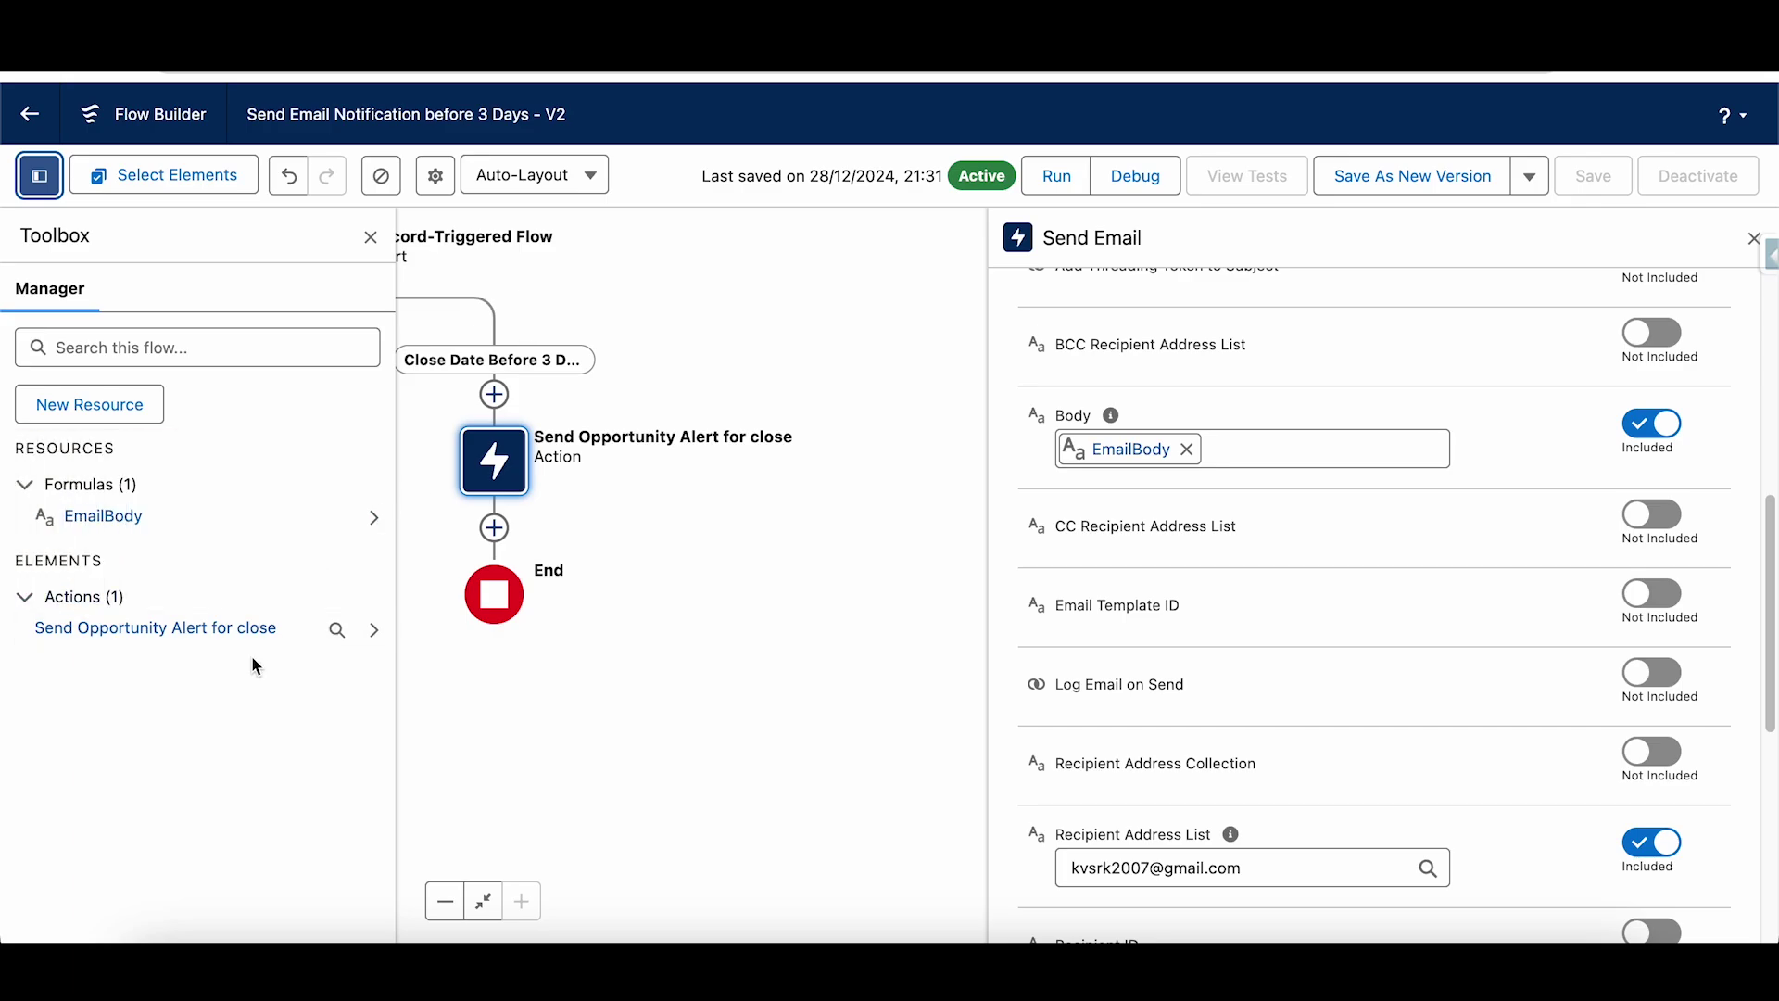
{"action": "double_click", "coordinate": [120, 520]}
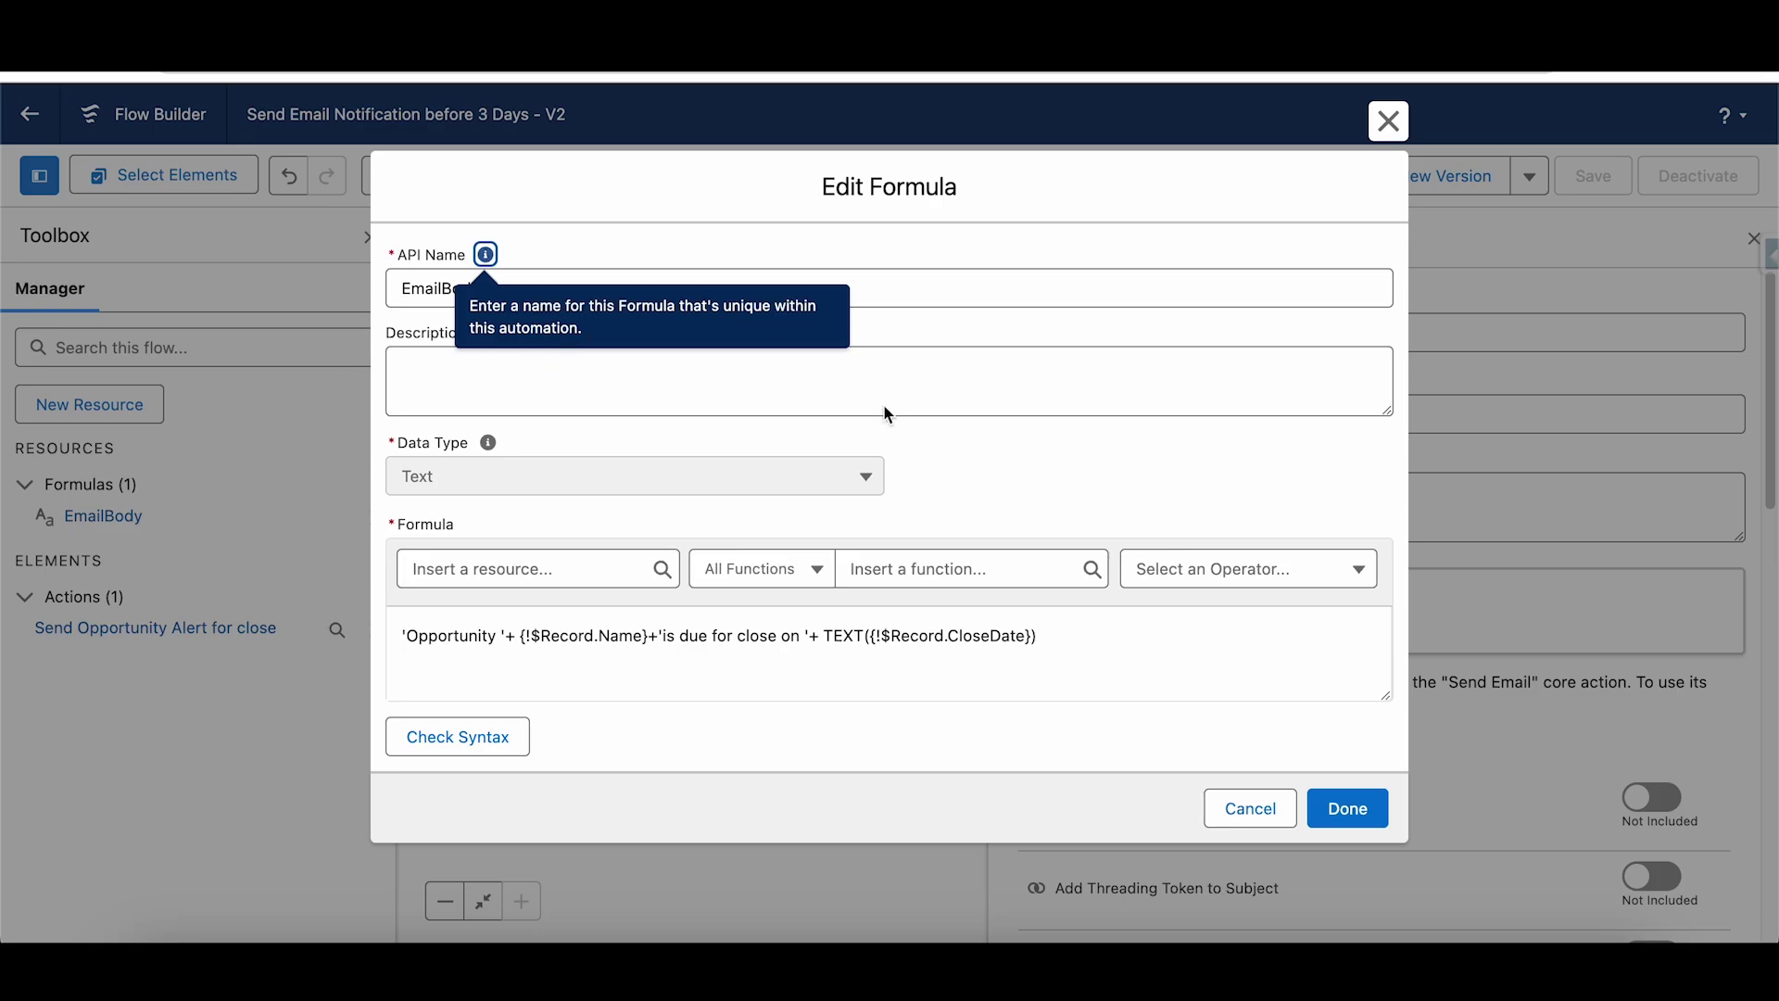
{"action": "left_click", "coordinate": [1241, 808]}
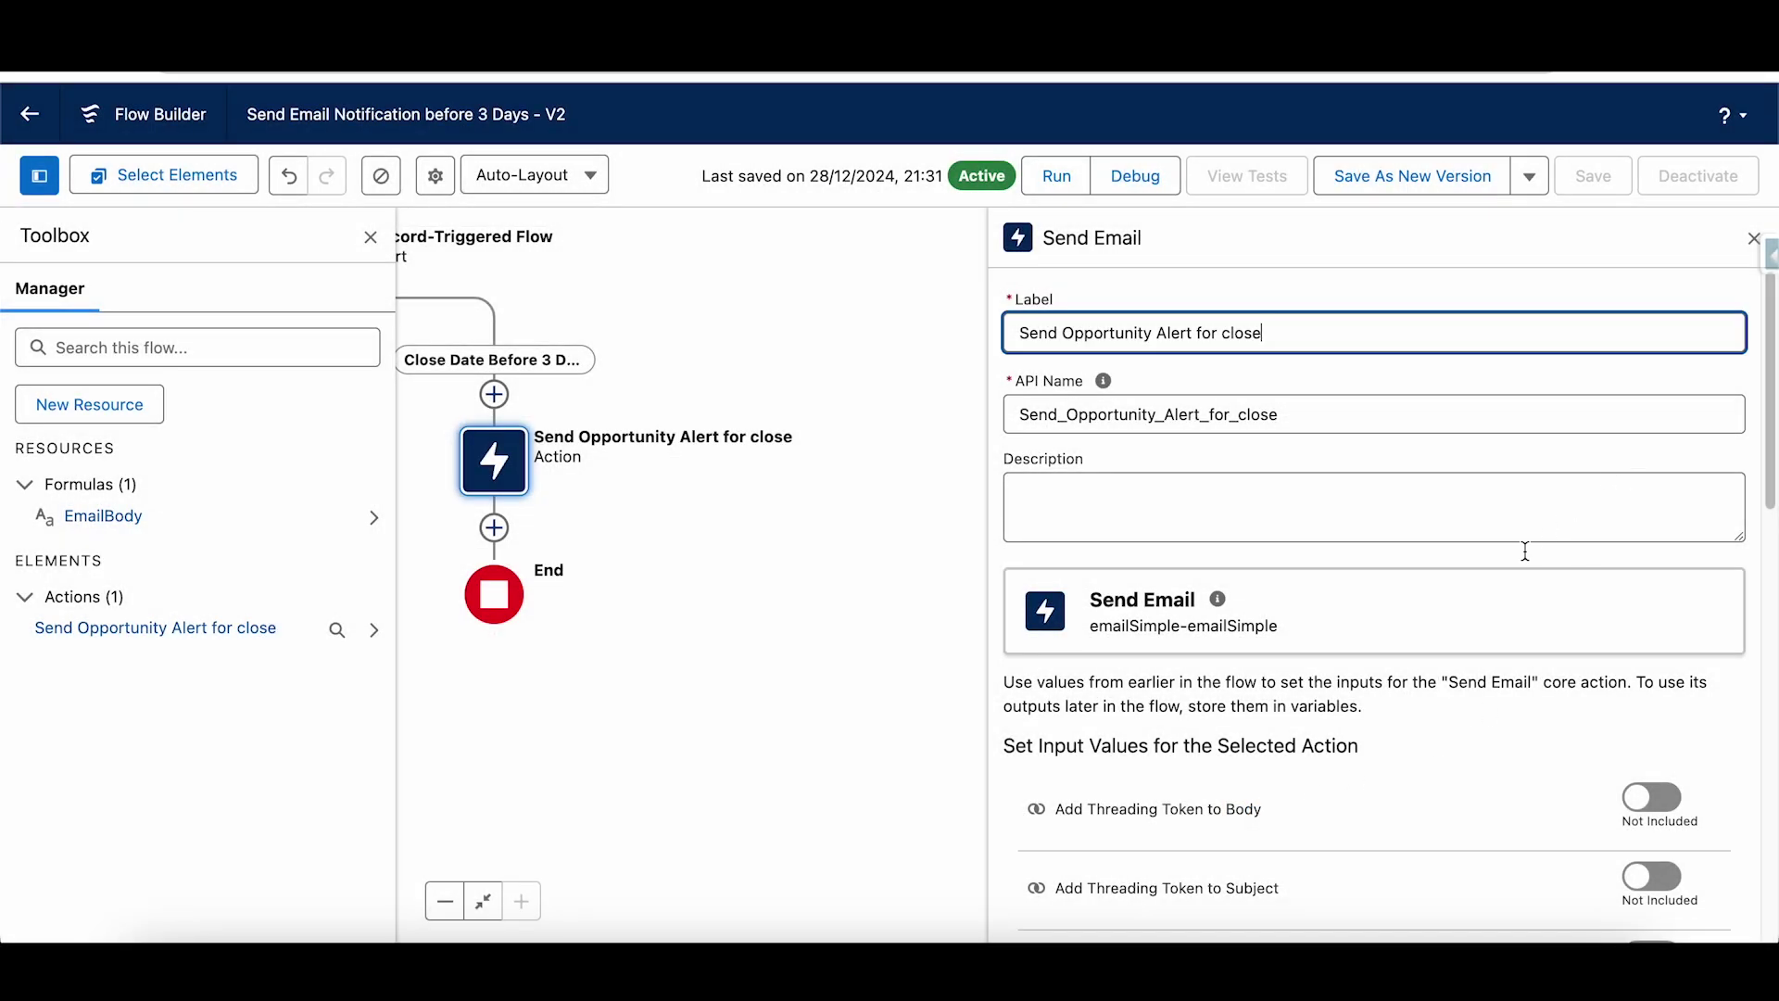
Step: Review the recipient address list, related record ID, sender email address and subject inputs of the Send Opportunity Alert for close action
{"action": "left_click_drag", "start_coordinate": [1766, 380], "coordinate": [1770, 691]}
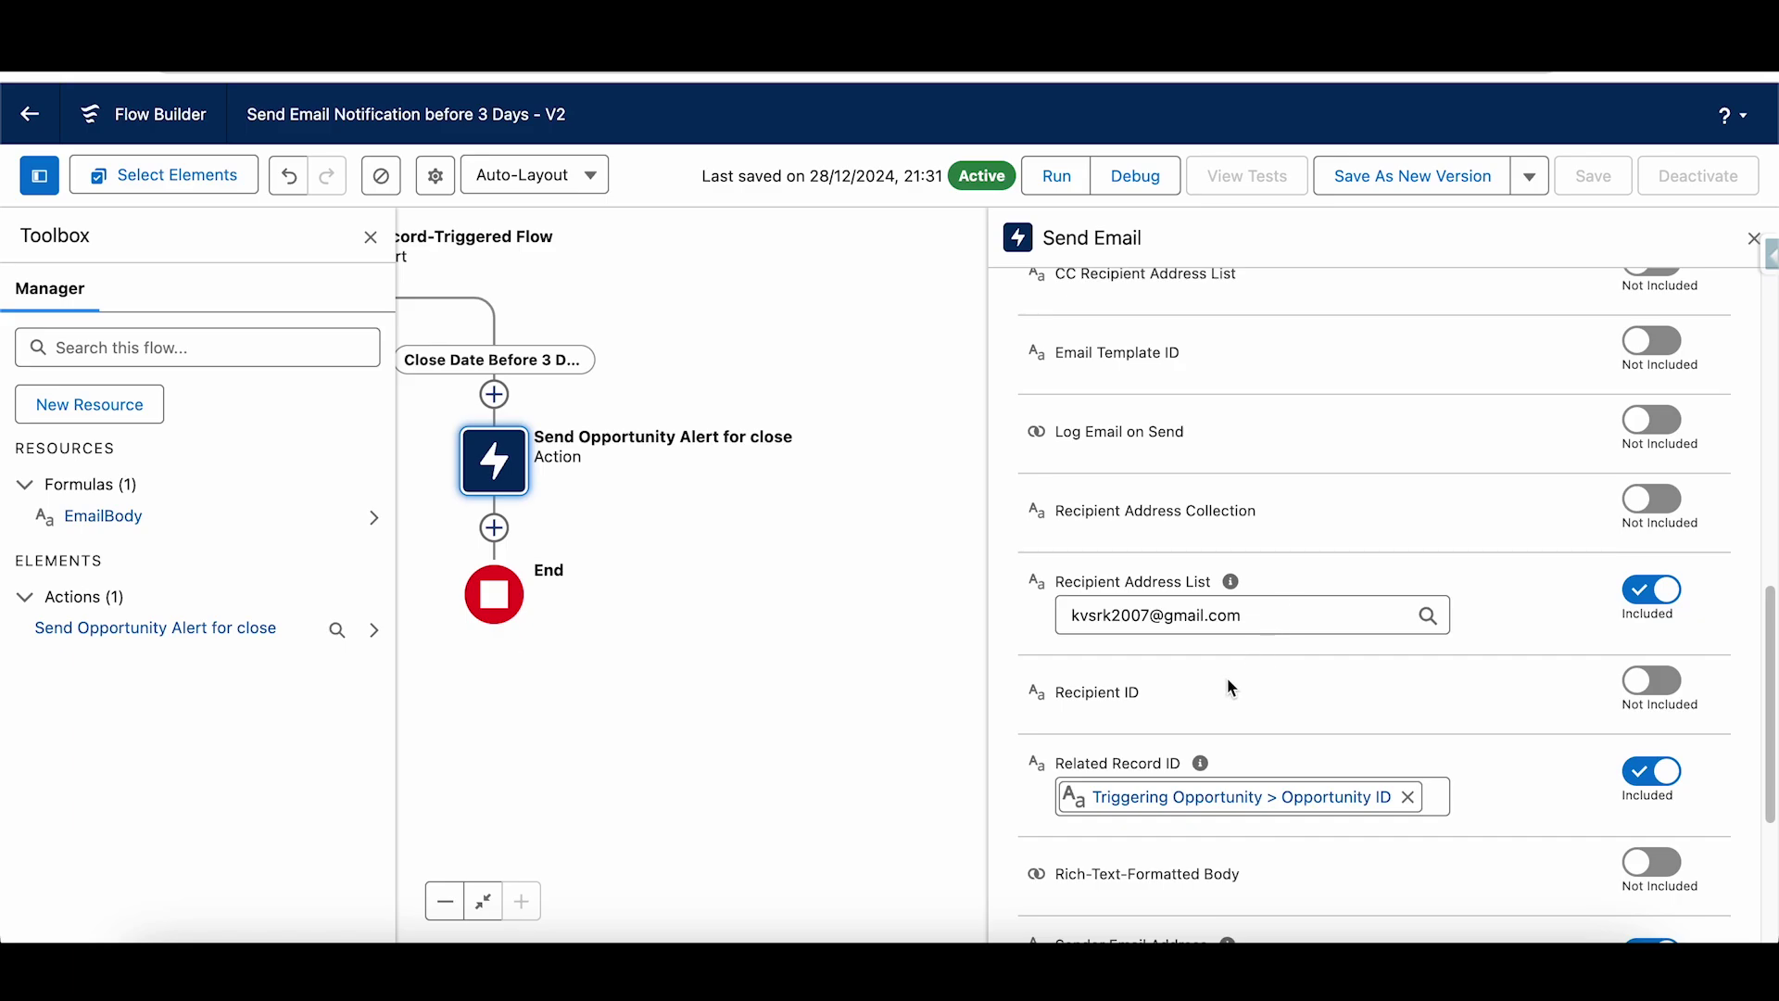
{"action": "mouse_move", "coordinate": [1233, 598]}
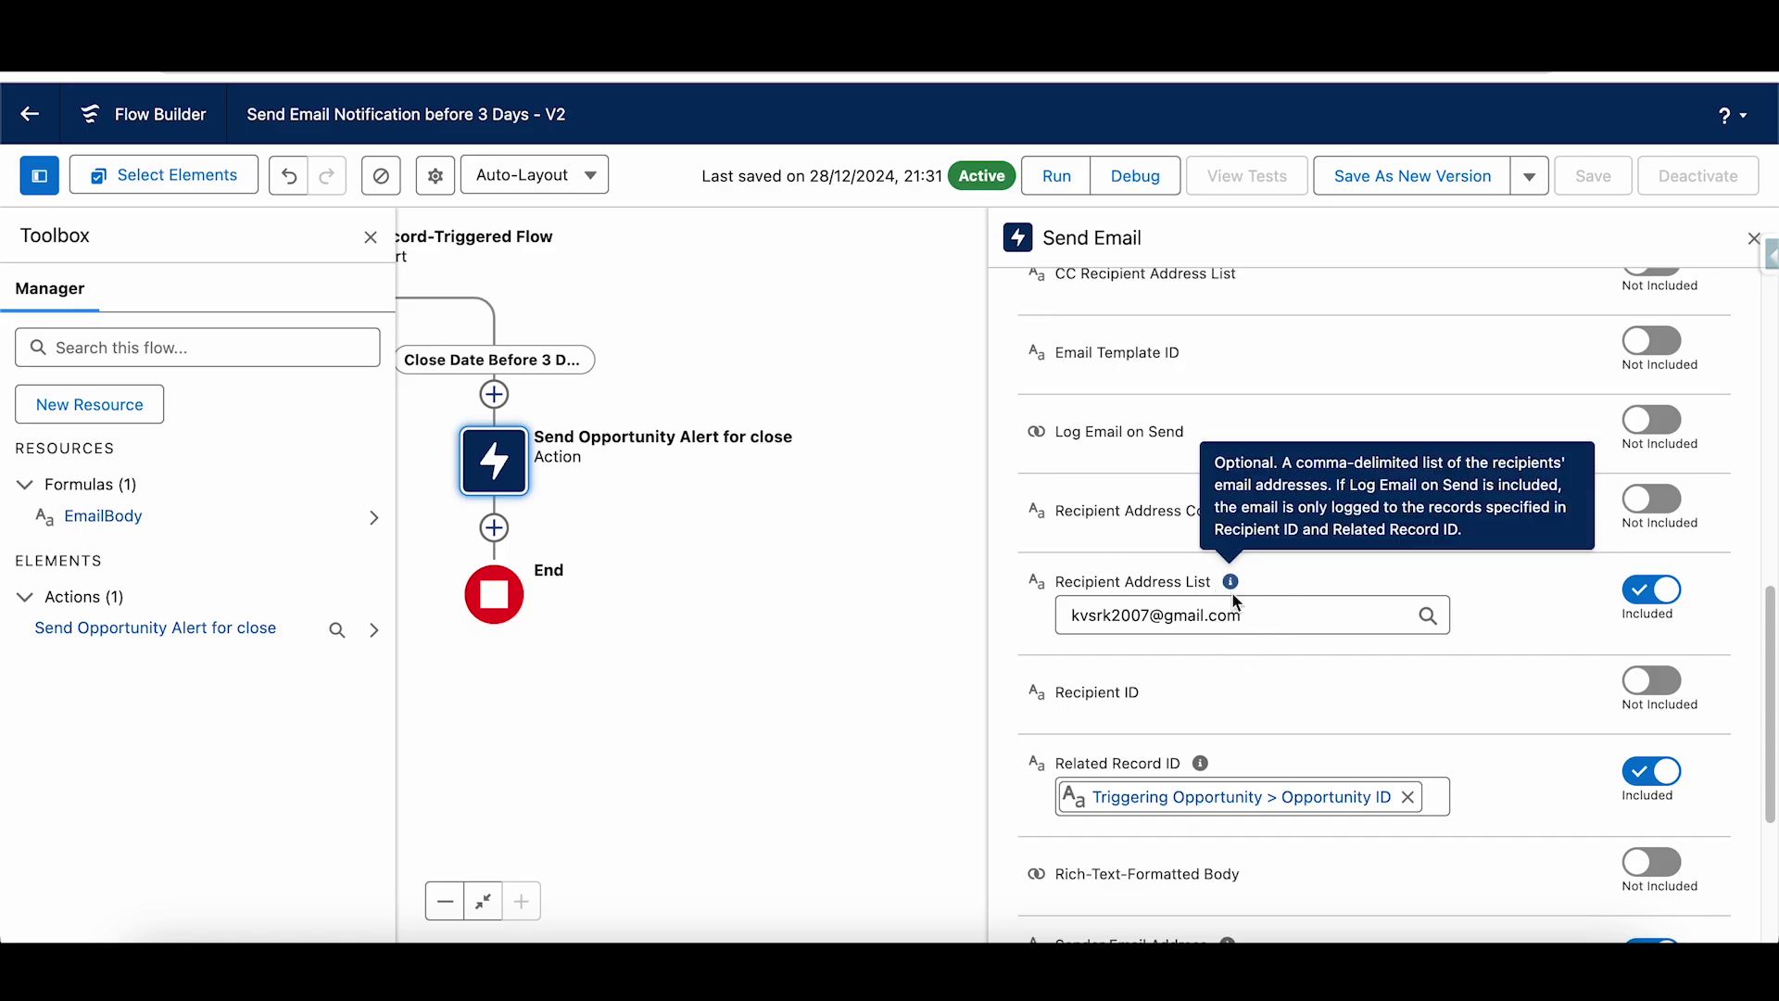
{"action": "left_click_drag", "start_coordinate": [1242, 614], "coordinate": [1071, 615]}
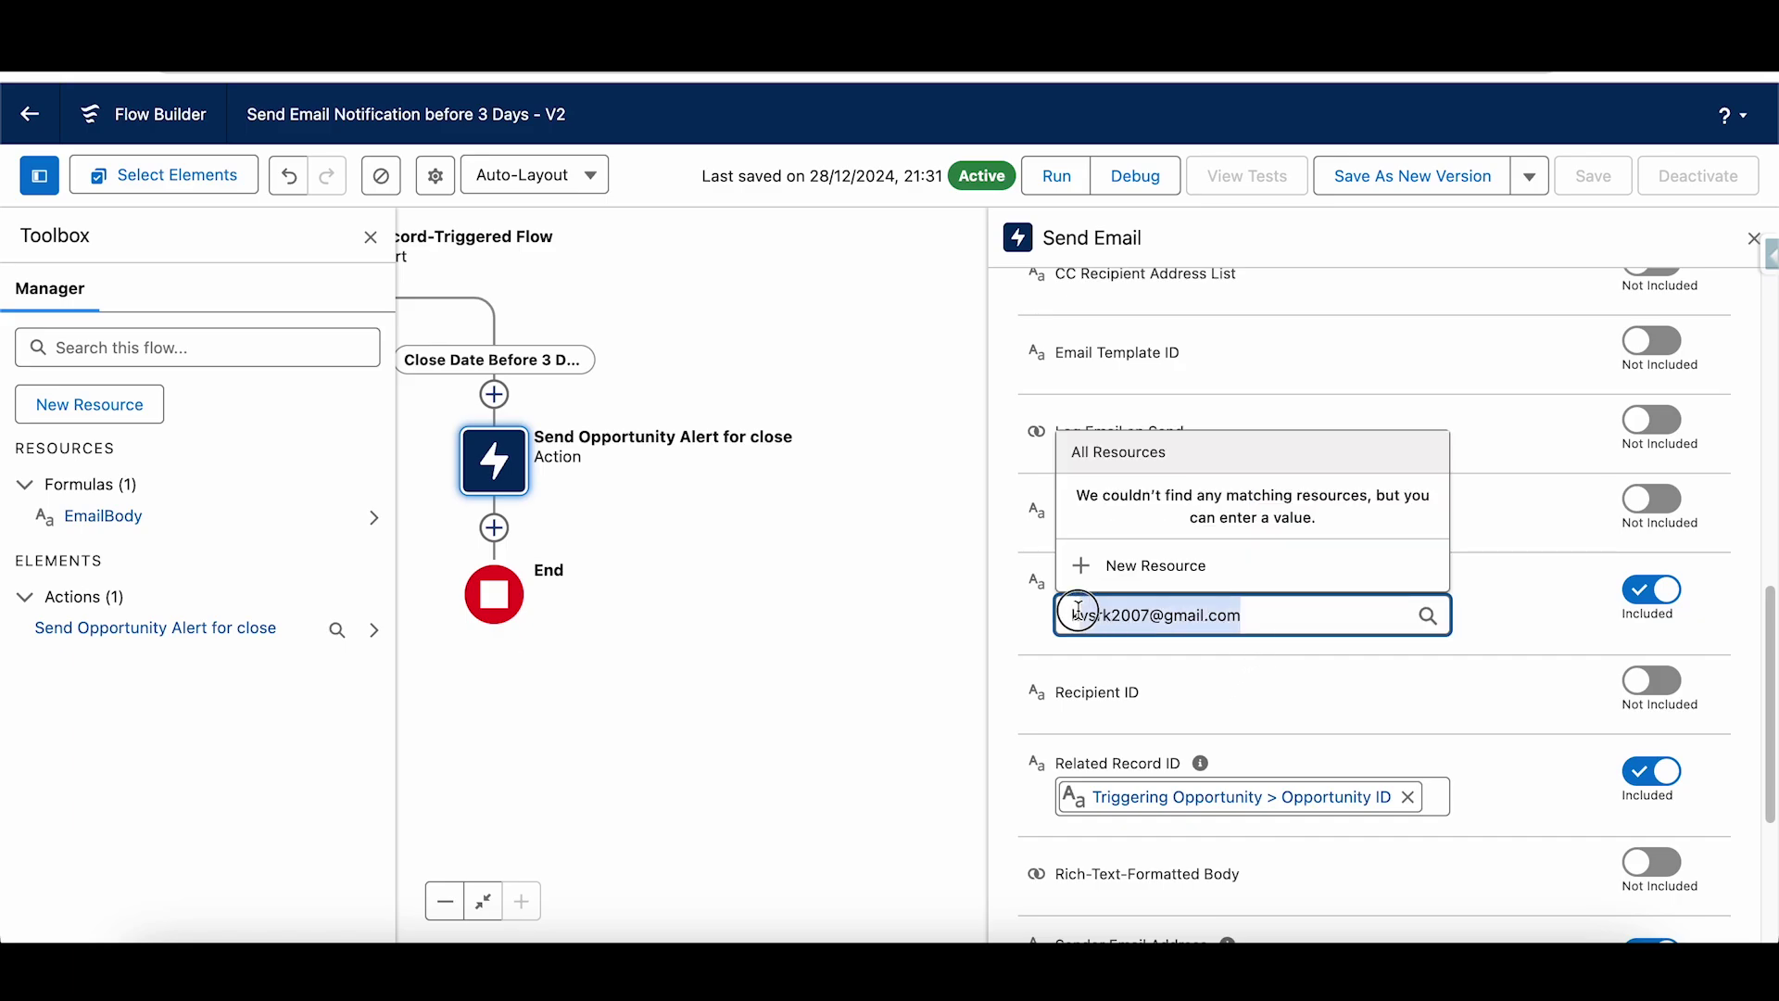
{"action": "left_click", "coordinate": [1244, 688]}
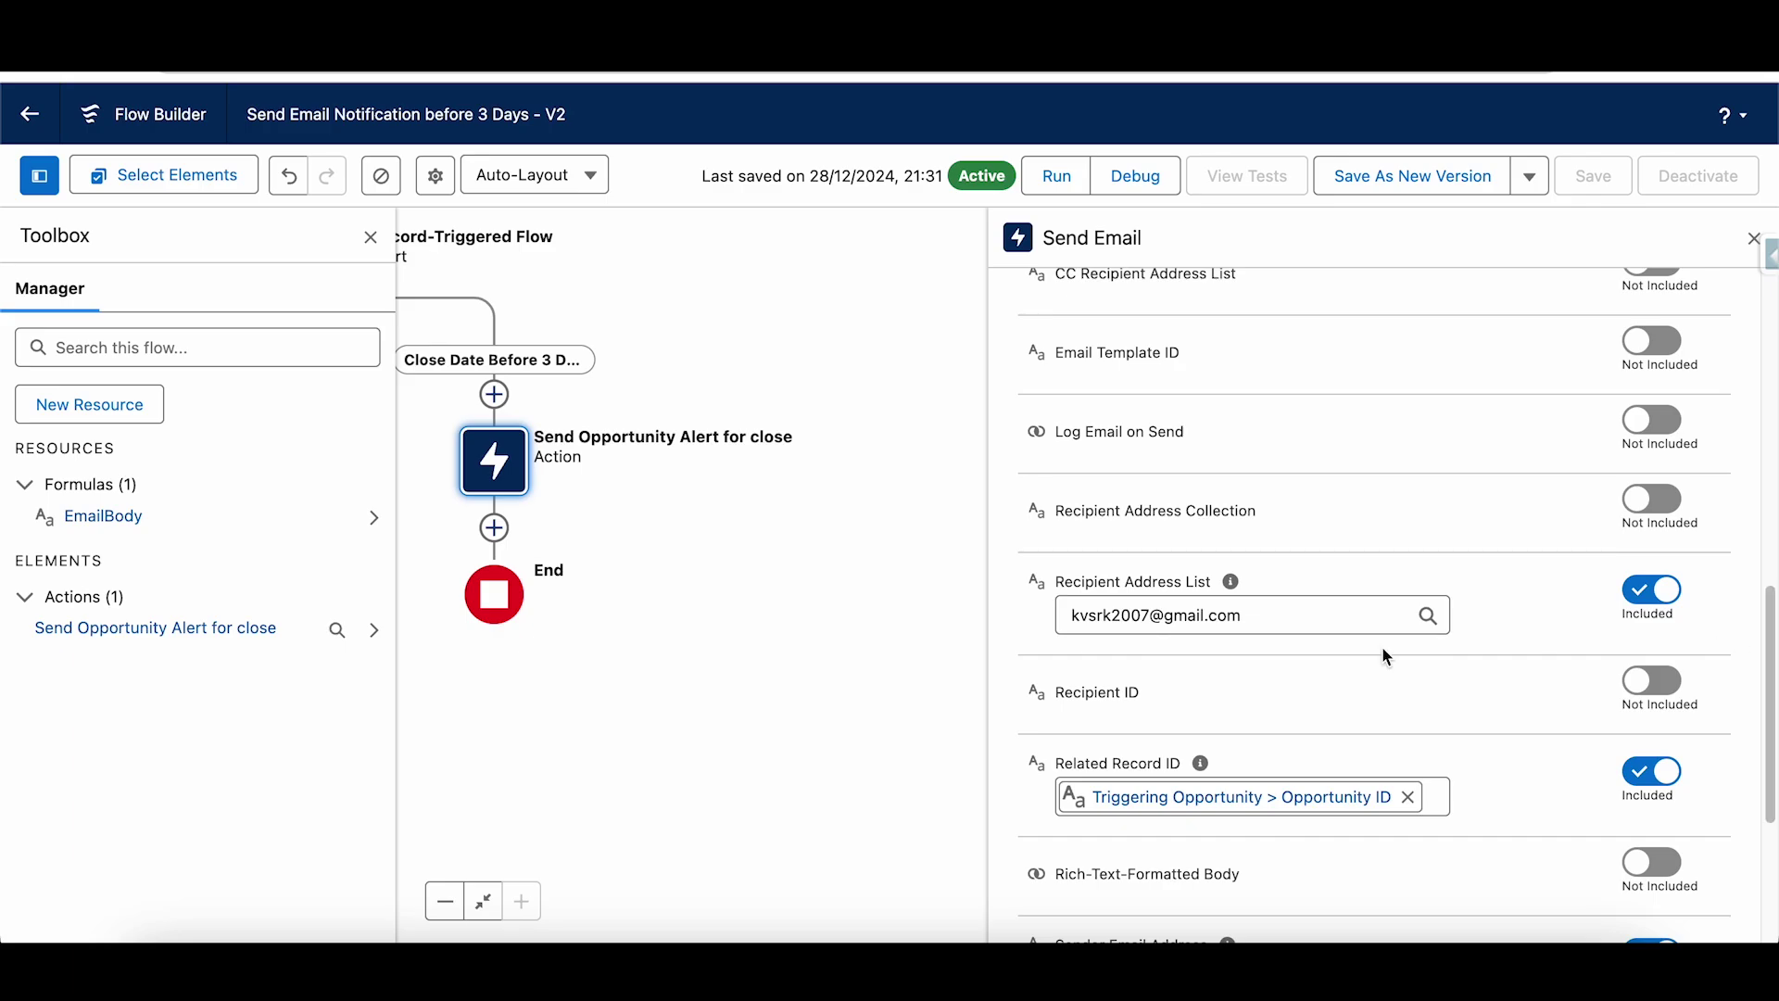
{"action": "mouse_move", "coordinate": [1232, 584]}
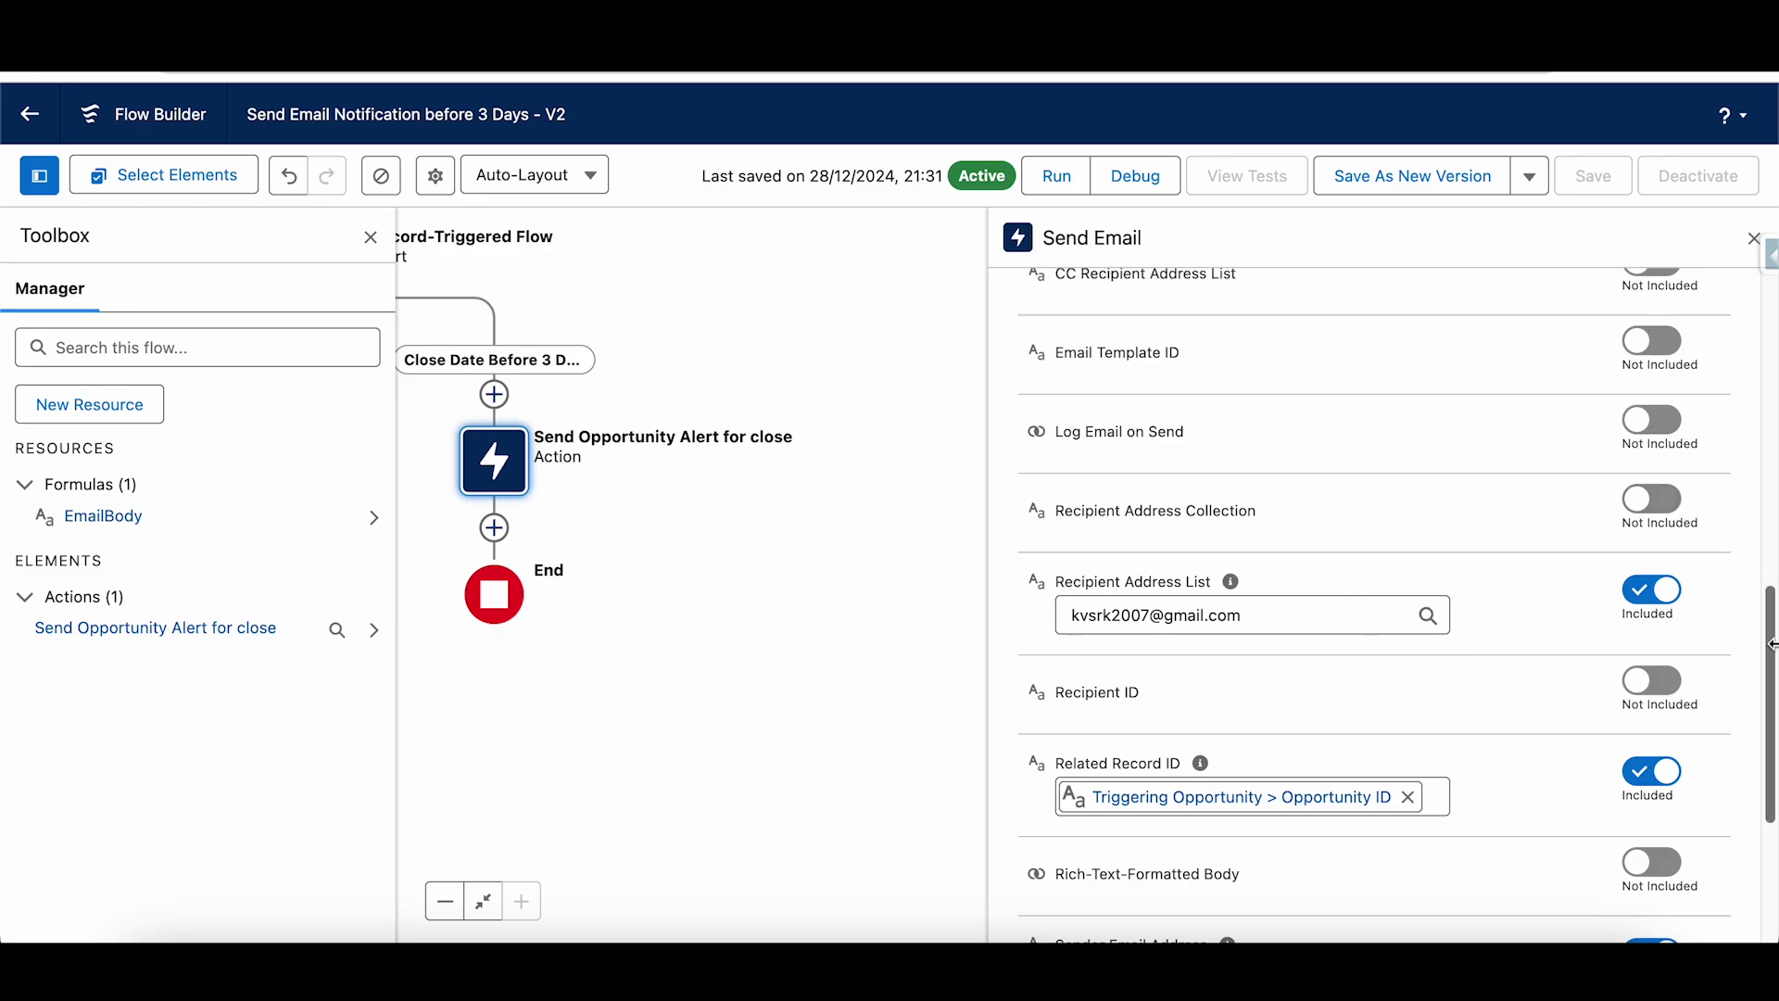
{"action": "scroll", "coordinate": [1066, 482], "scroll_direction": "down", "scroll_amount": 4}
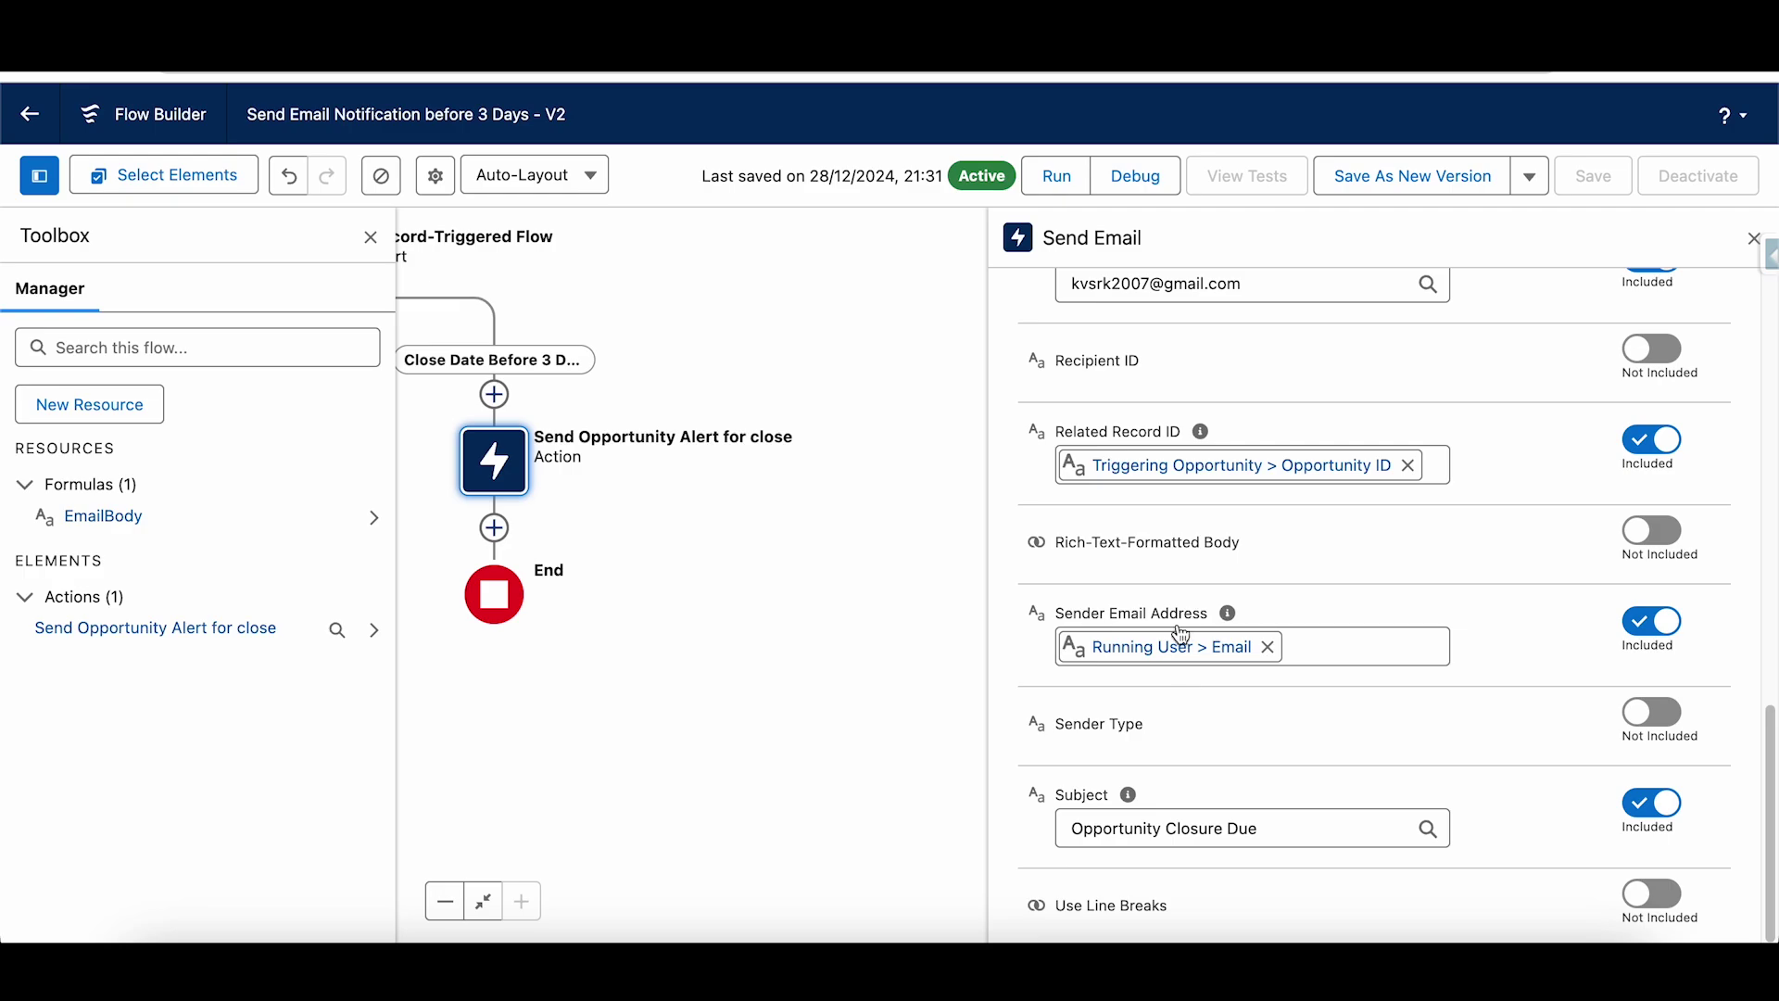
{"action": "left_click_drag", "start_coordinate": [1287, 823], "coordinate": [1048, 824]}
{"action": "left_click", "coordinate": [1292, 868]}
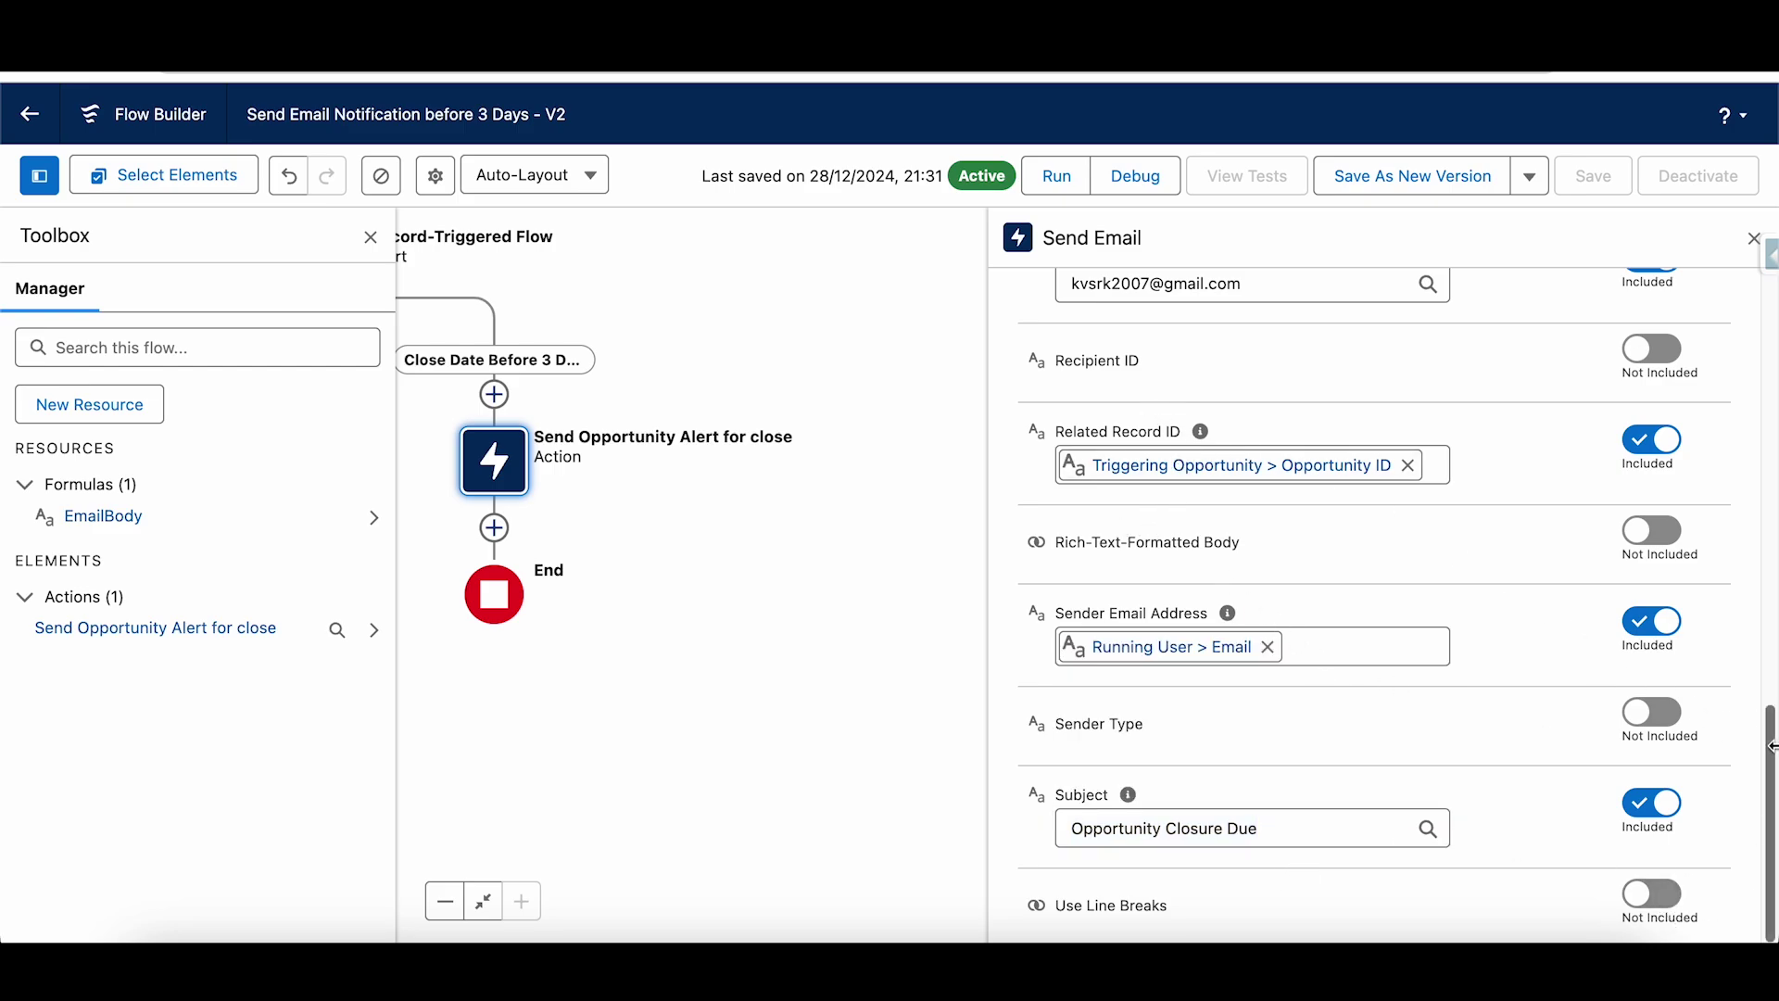
Step: Check the Email Template ID option and the remaining Send Email inputs of the alert action, and close its configuration
{"action": "left_click_drag", "start_coordinate": [1771, 734], "coordinate": [1746, 578]}
{"action": "left_click_drag", "start_coordinate": [1195, 465], "coordinate": [1062, 471]}
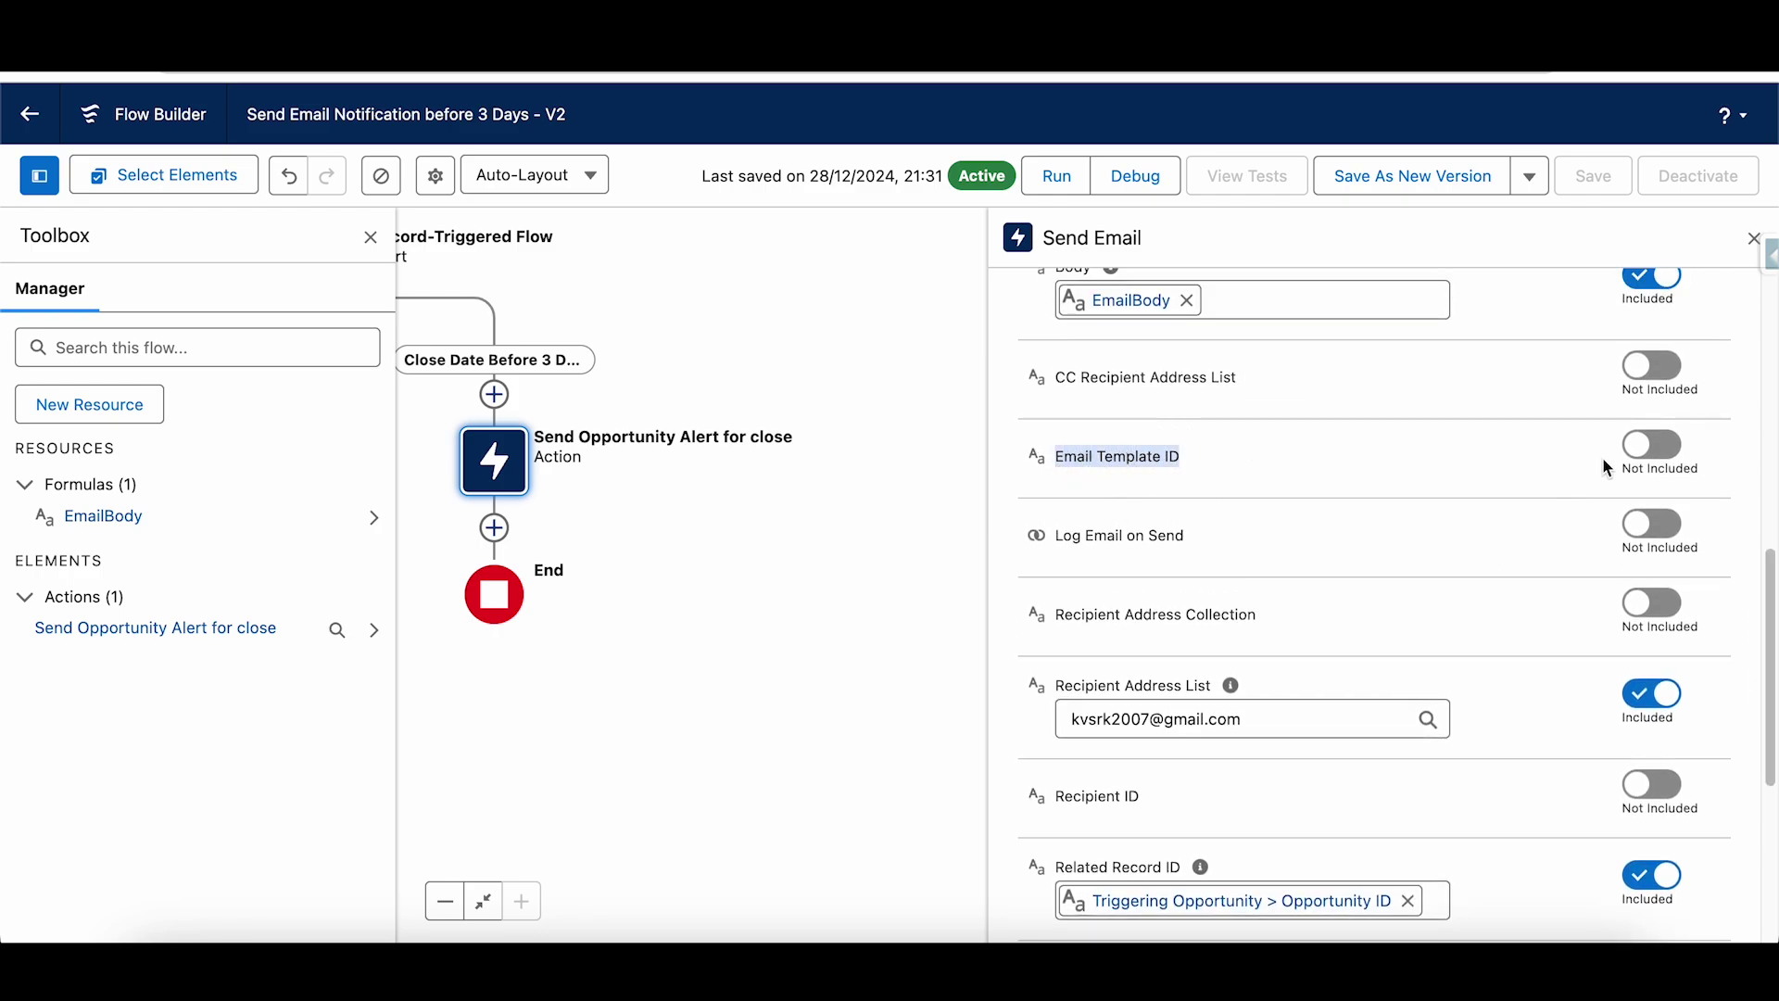
{"action": "left_click_drag", "start_coordinate": [1774, 713], "coordinate": [1770, 567]}
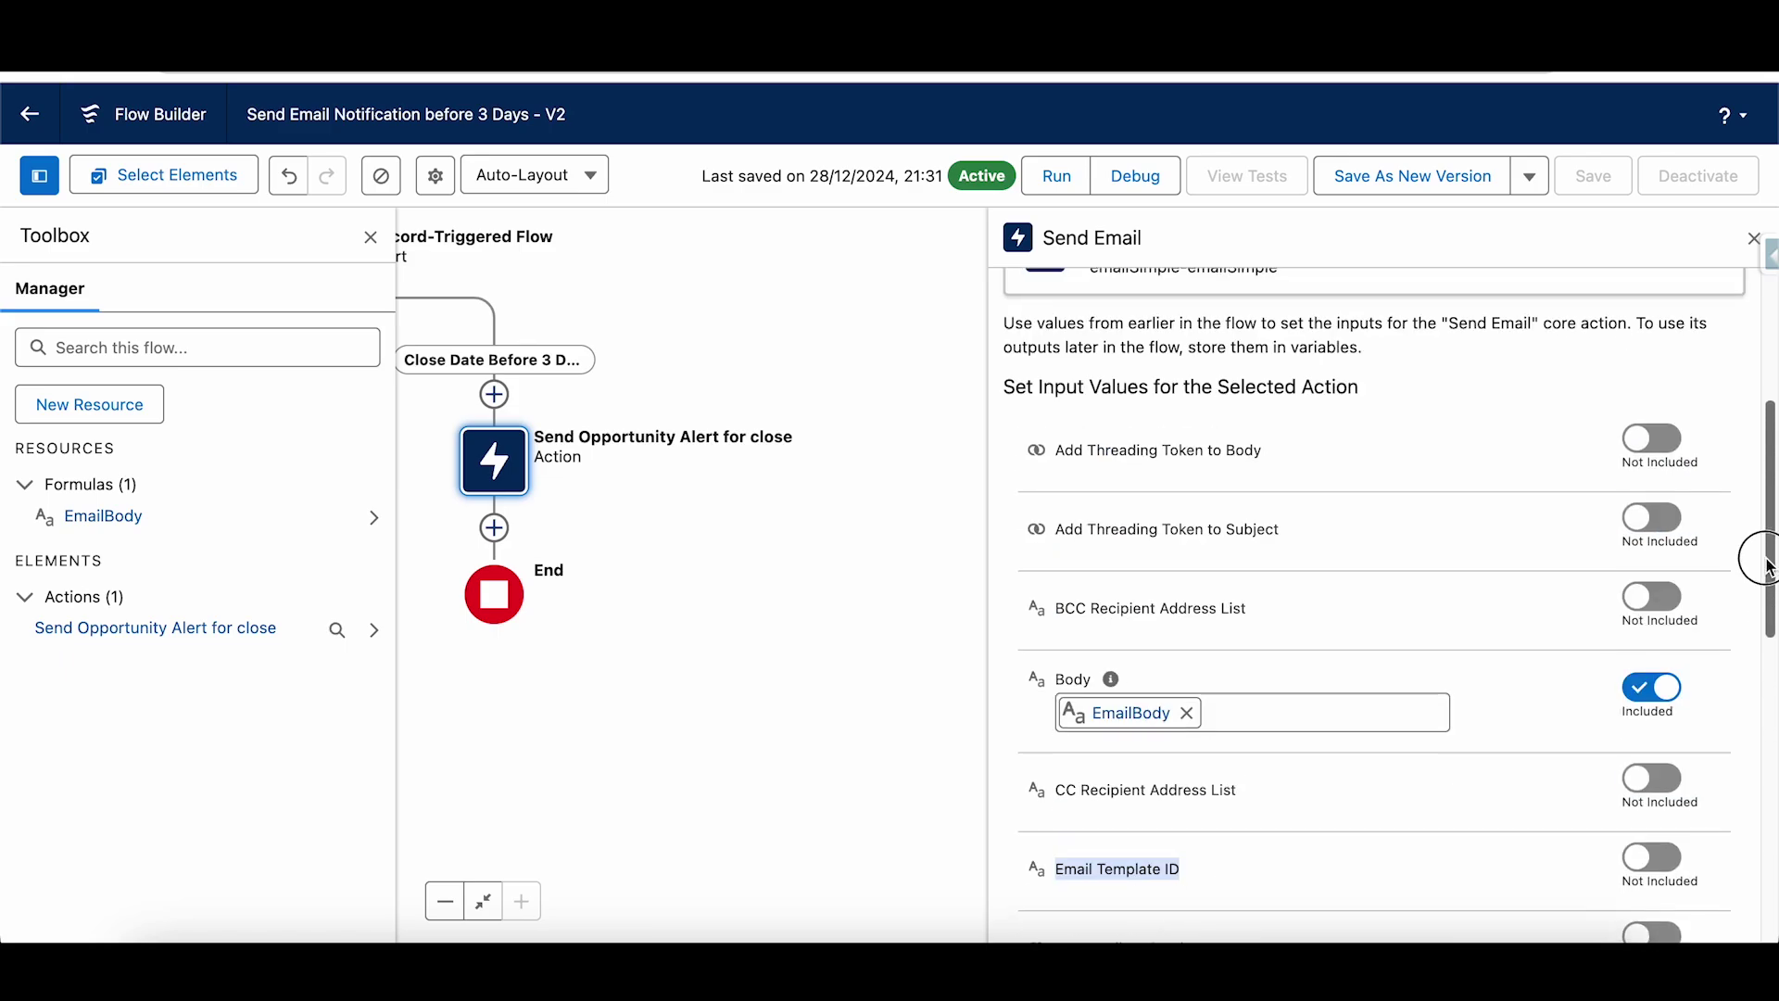
{"action": "left_click_drag", "start_coordinate": [1769, 556], "coordinate": [1724, 437]}
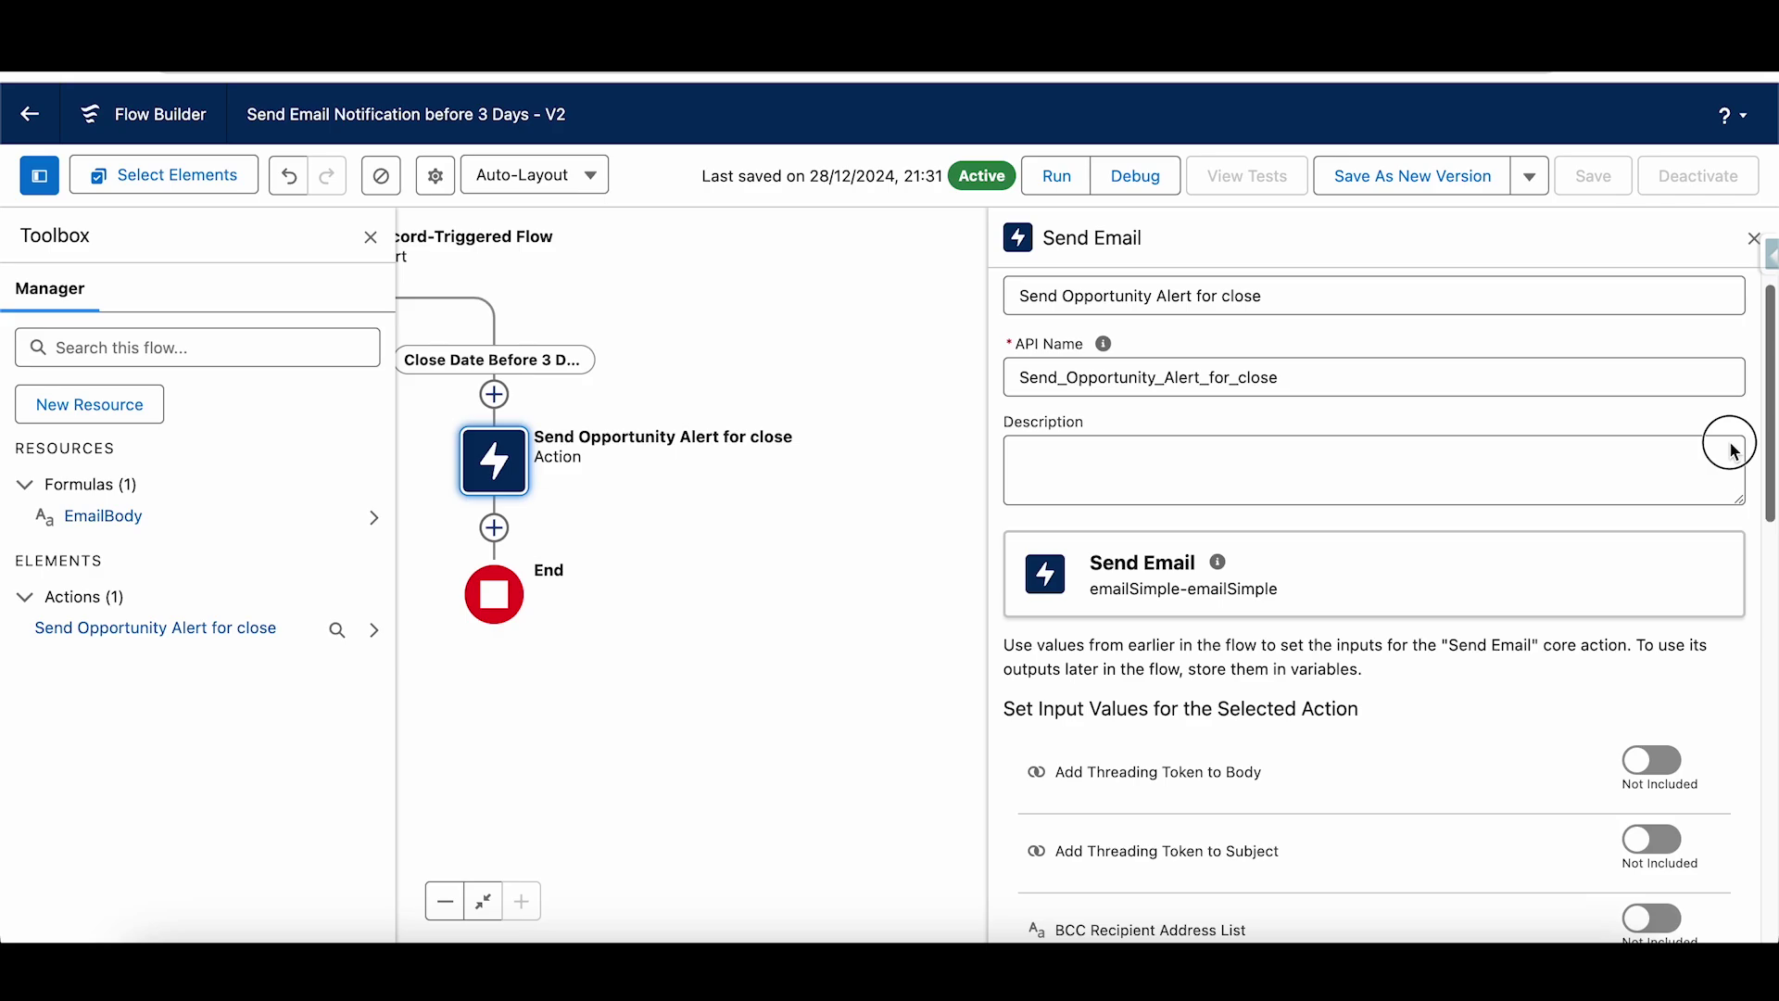
{"action": "left_click_drag", "start_coordinate": [1729, 452], "coordinate": [1720, 921]}
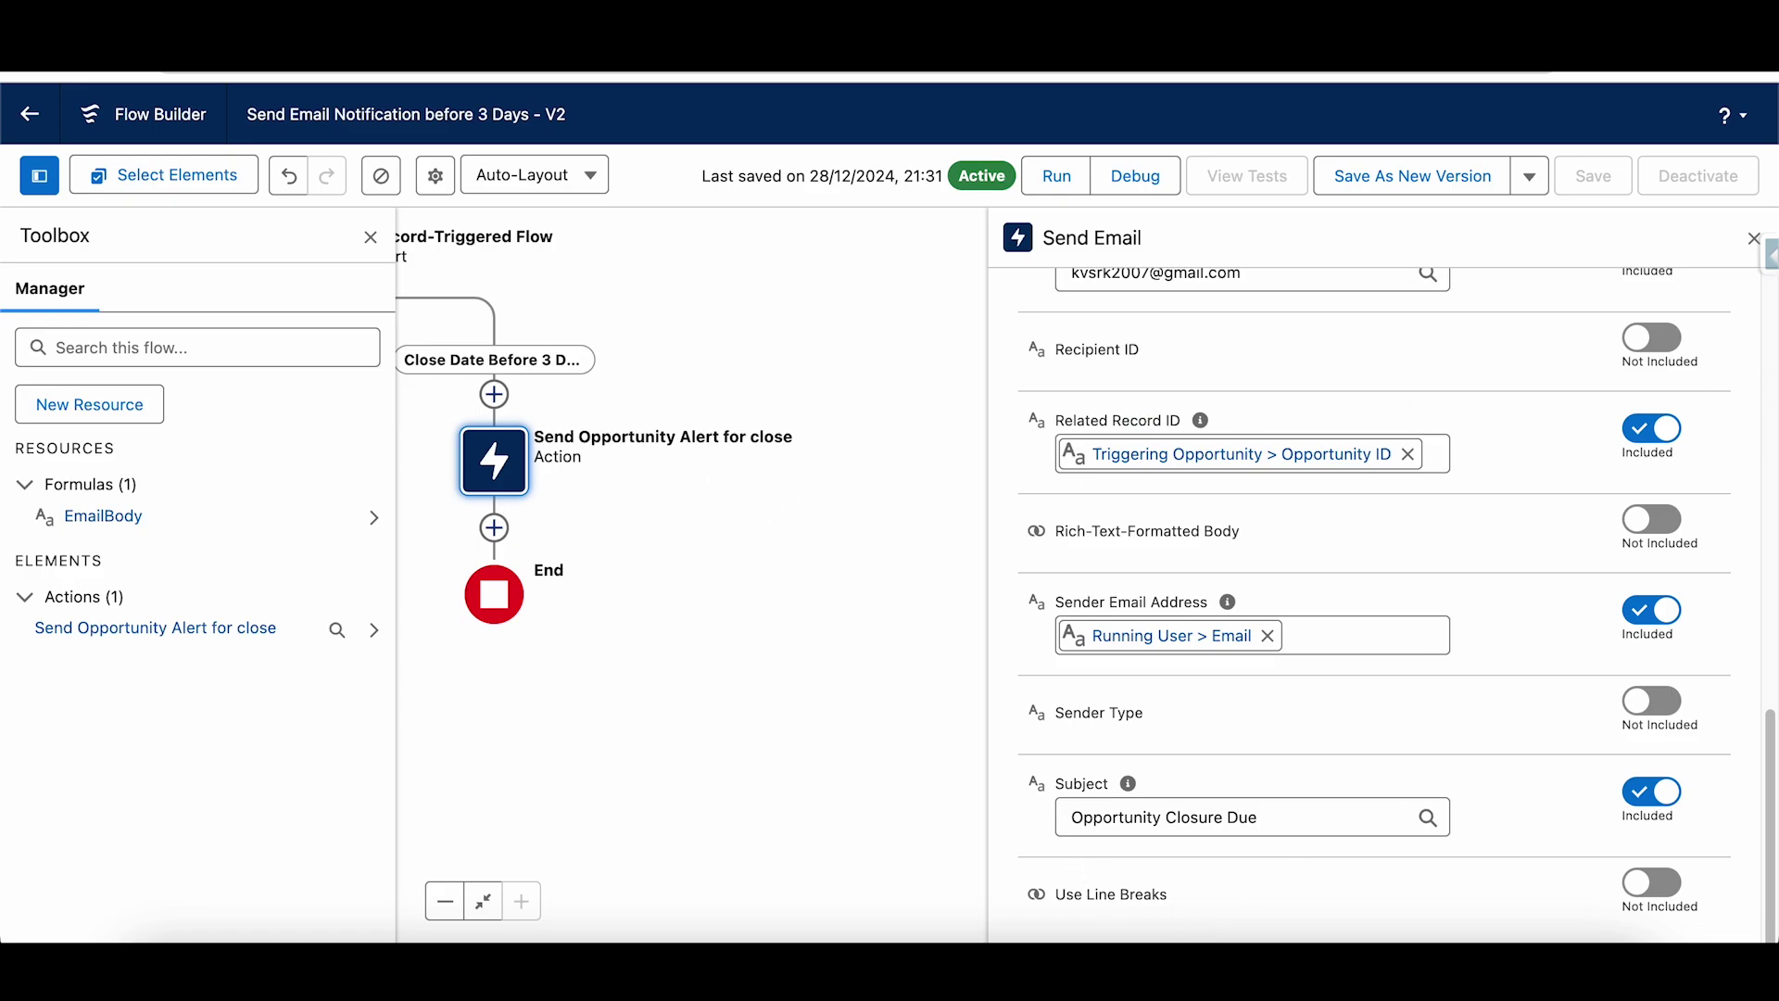
{"action": "left_click", "coordinate": [1753, 238]}
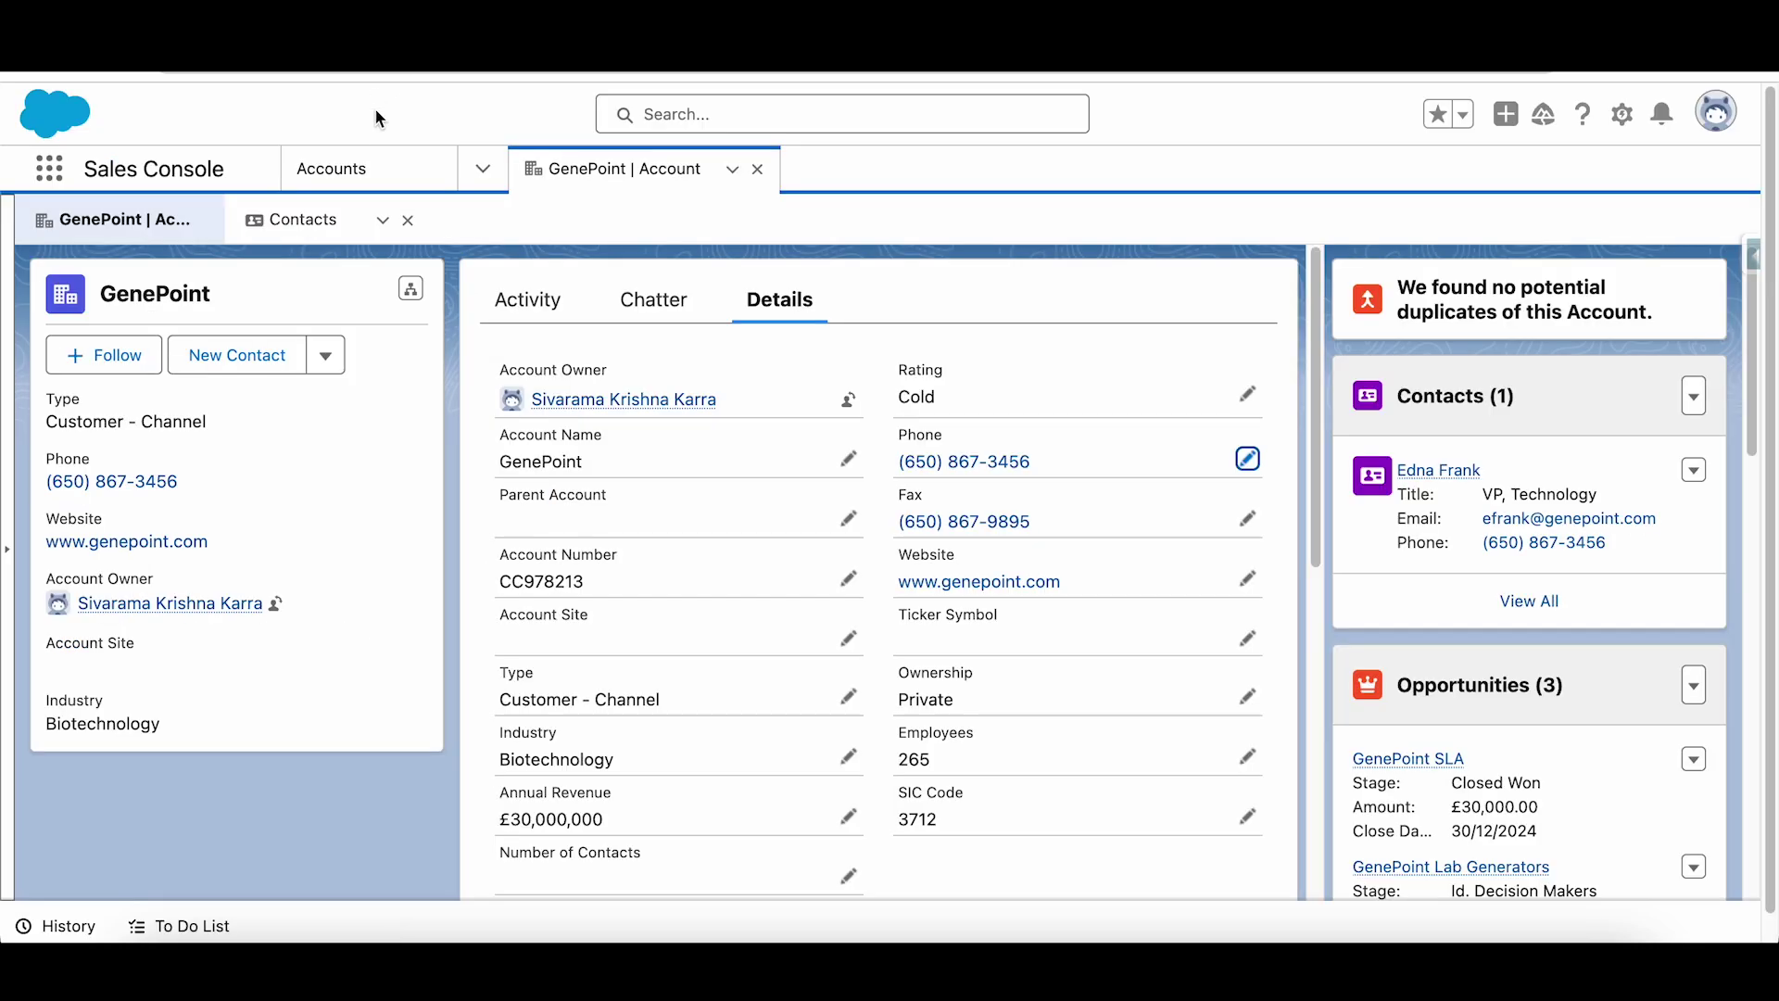
Step: Switch to Opportunities in the Sales Console, close the GenePoint account and show the All Opportunities list view
{"action": "left_click", "coordinate": [472, 178]}
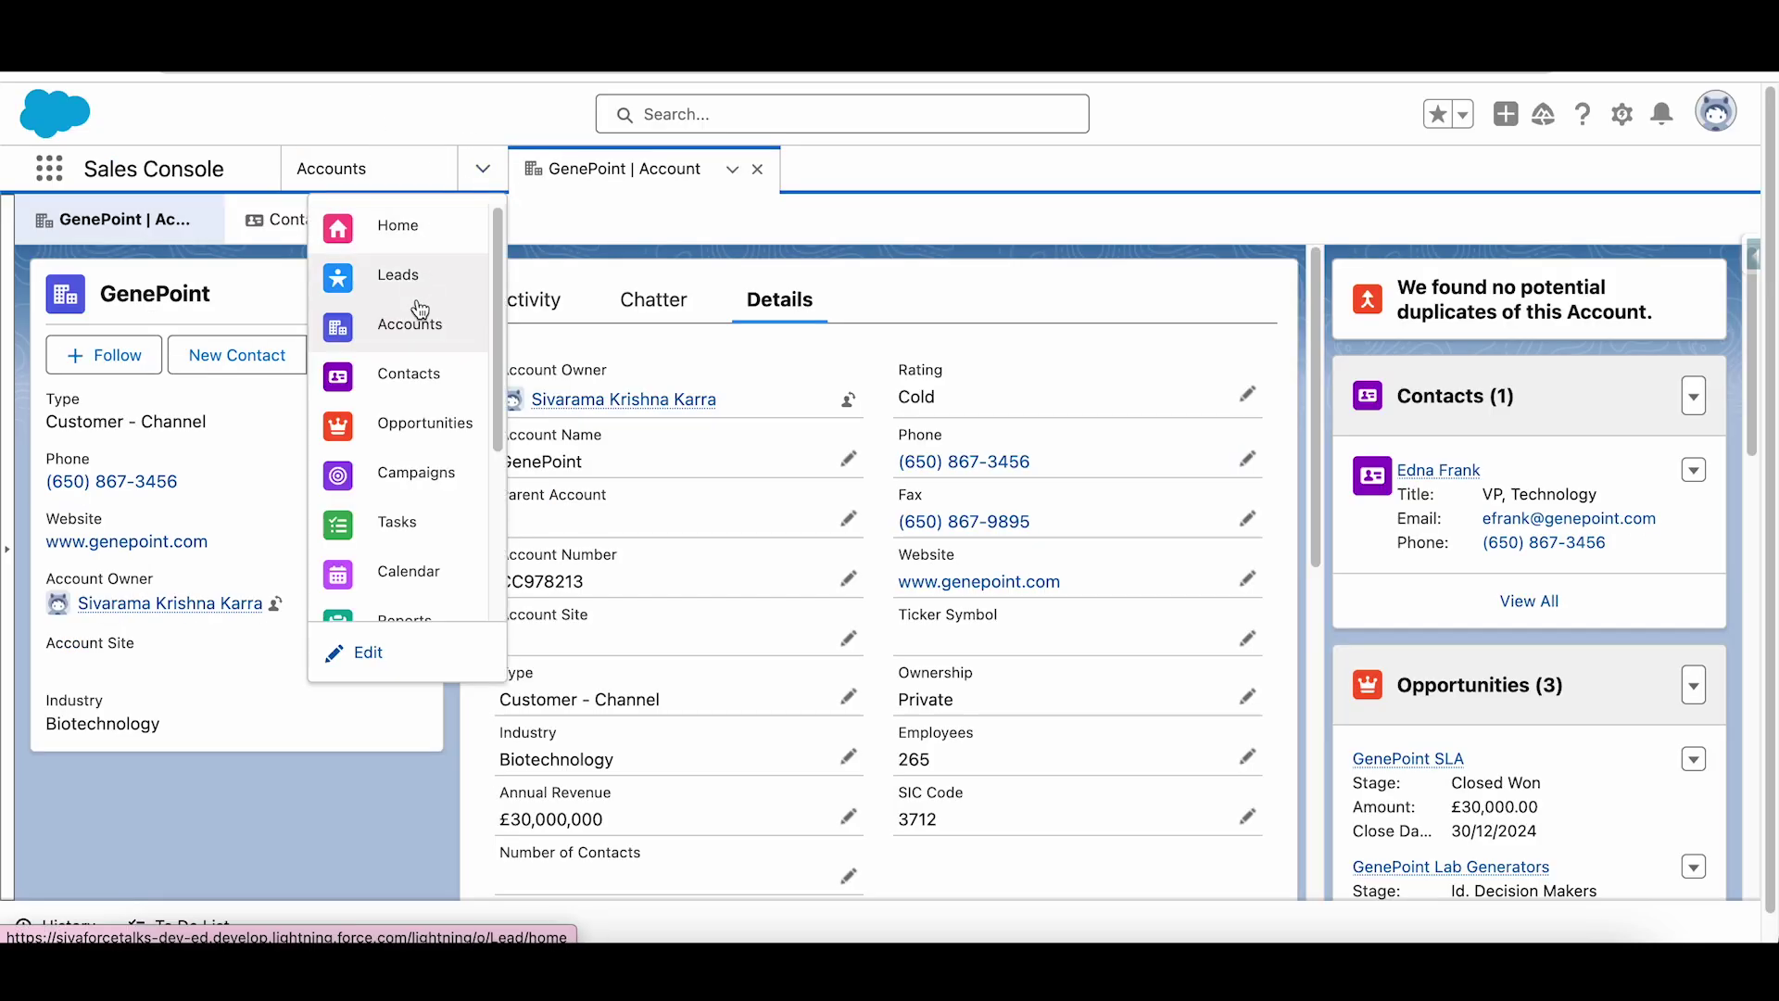
{"action": "left_click", "coordinate": [441, 432]}
{"action": "left_click", "coordinate": [759, 175]}
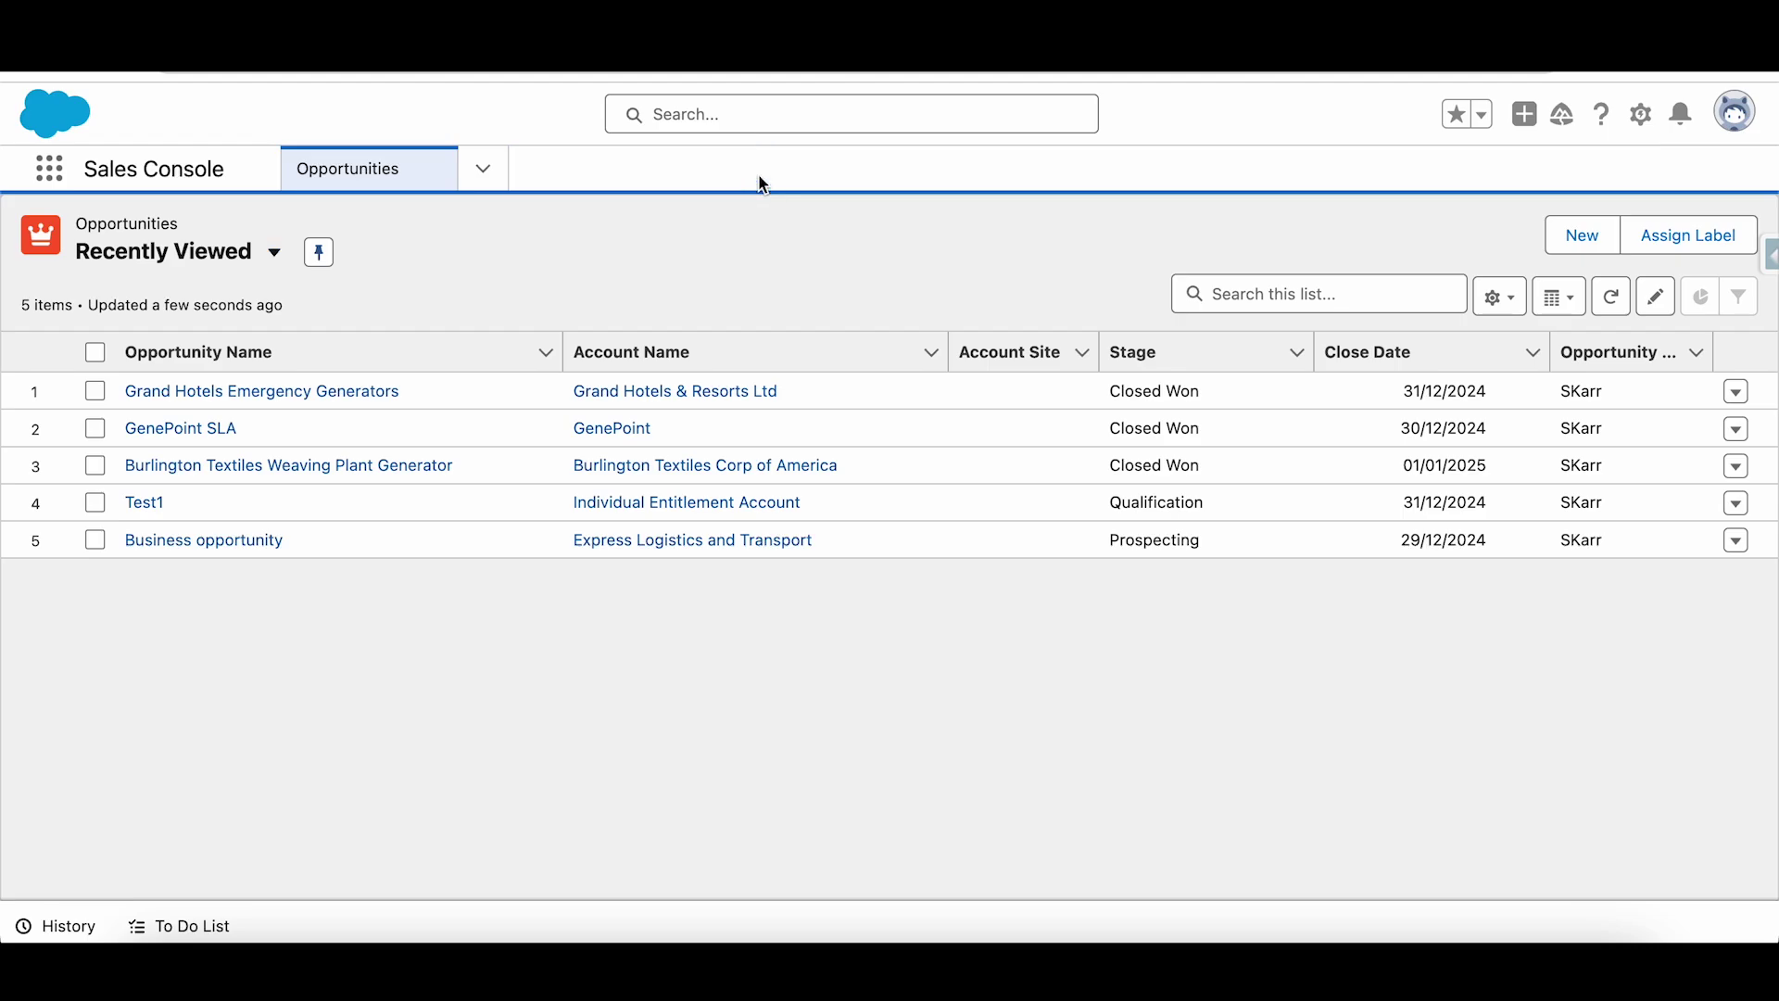
{"action": "left_click", "coordinate": [274, 251]}
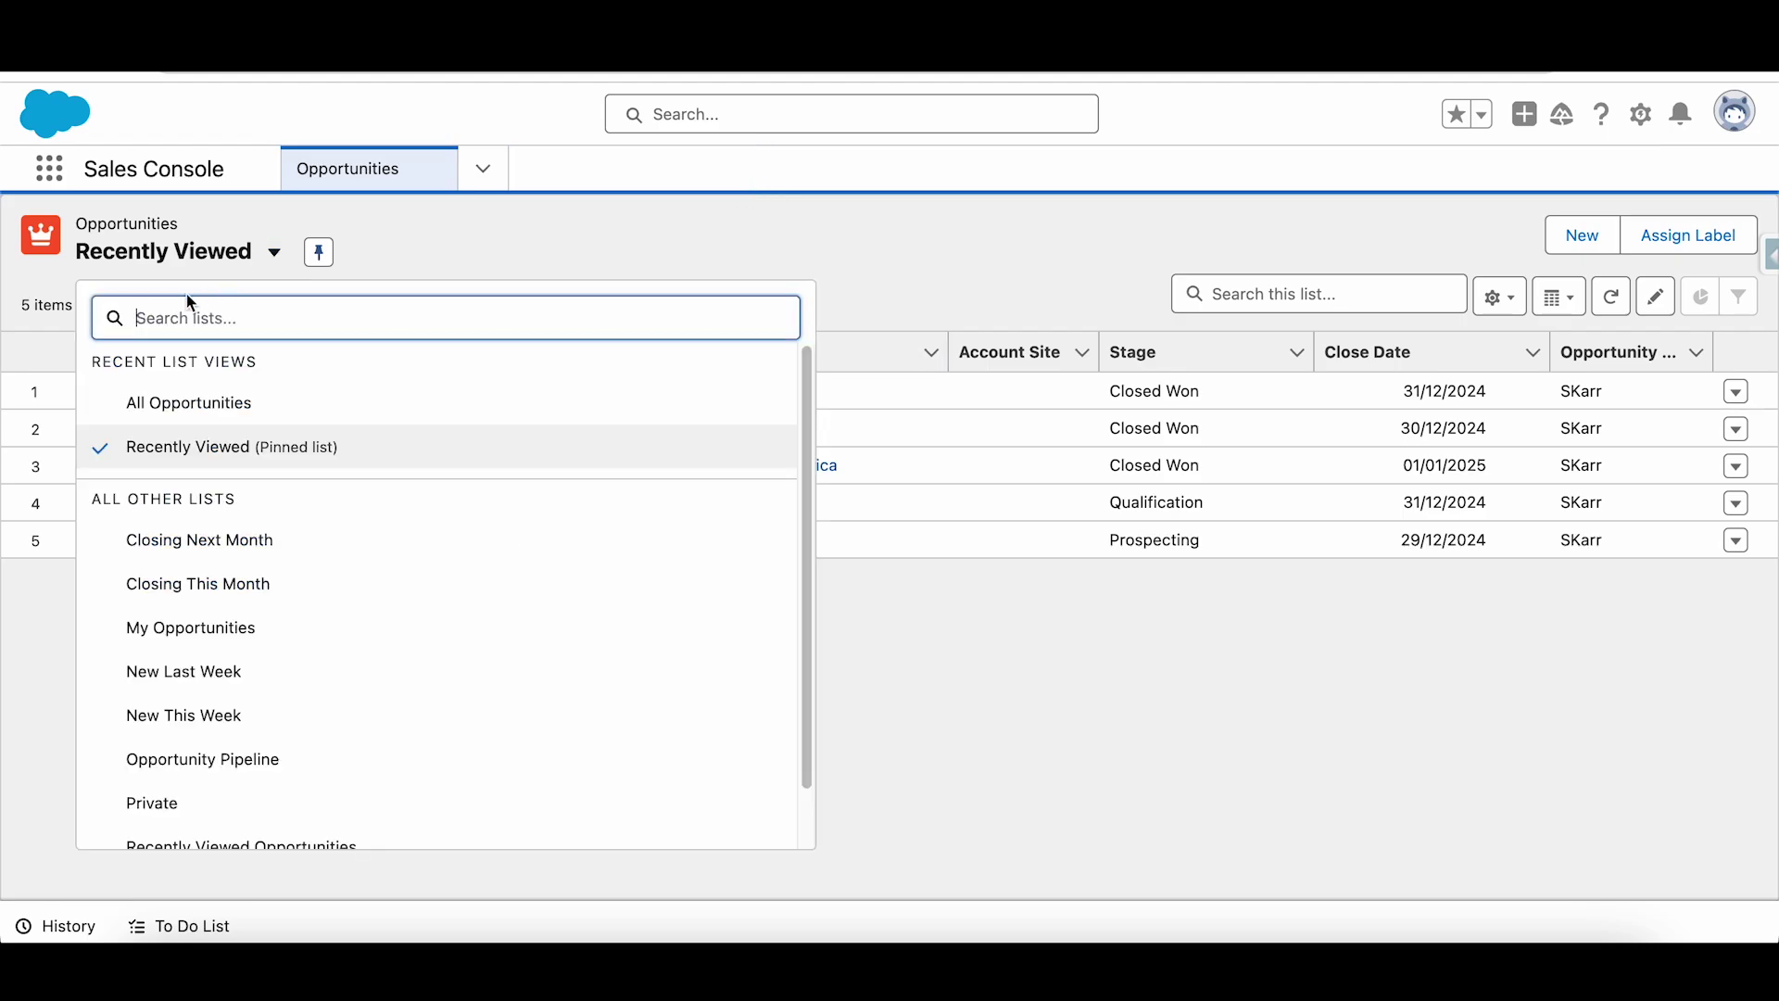
{"action": "left_click", "coordinate": [175, 402]}
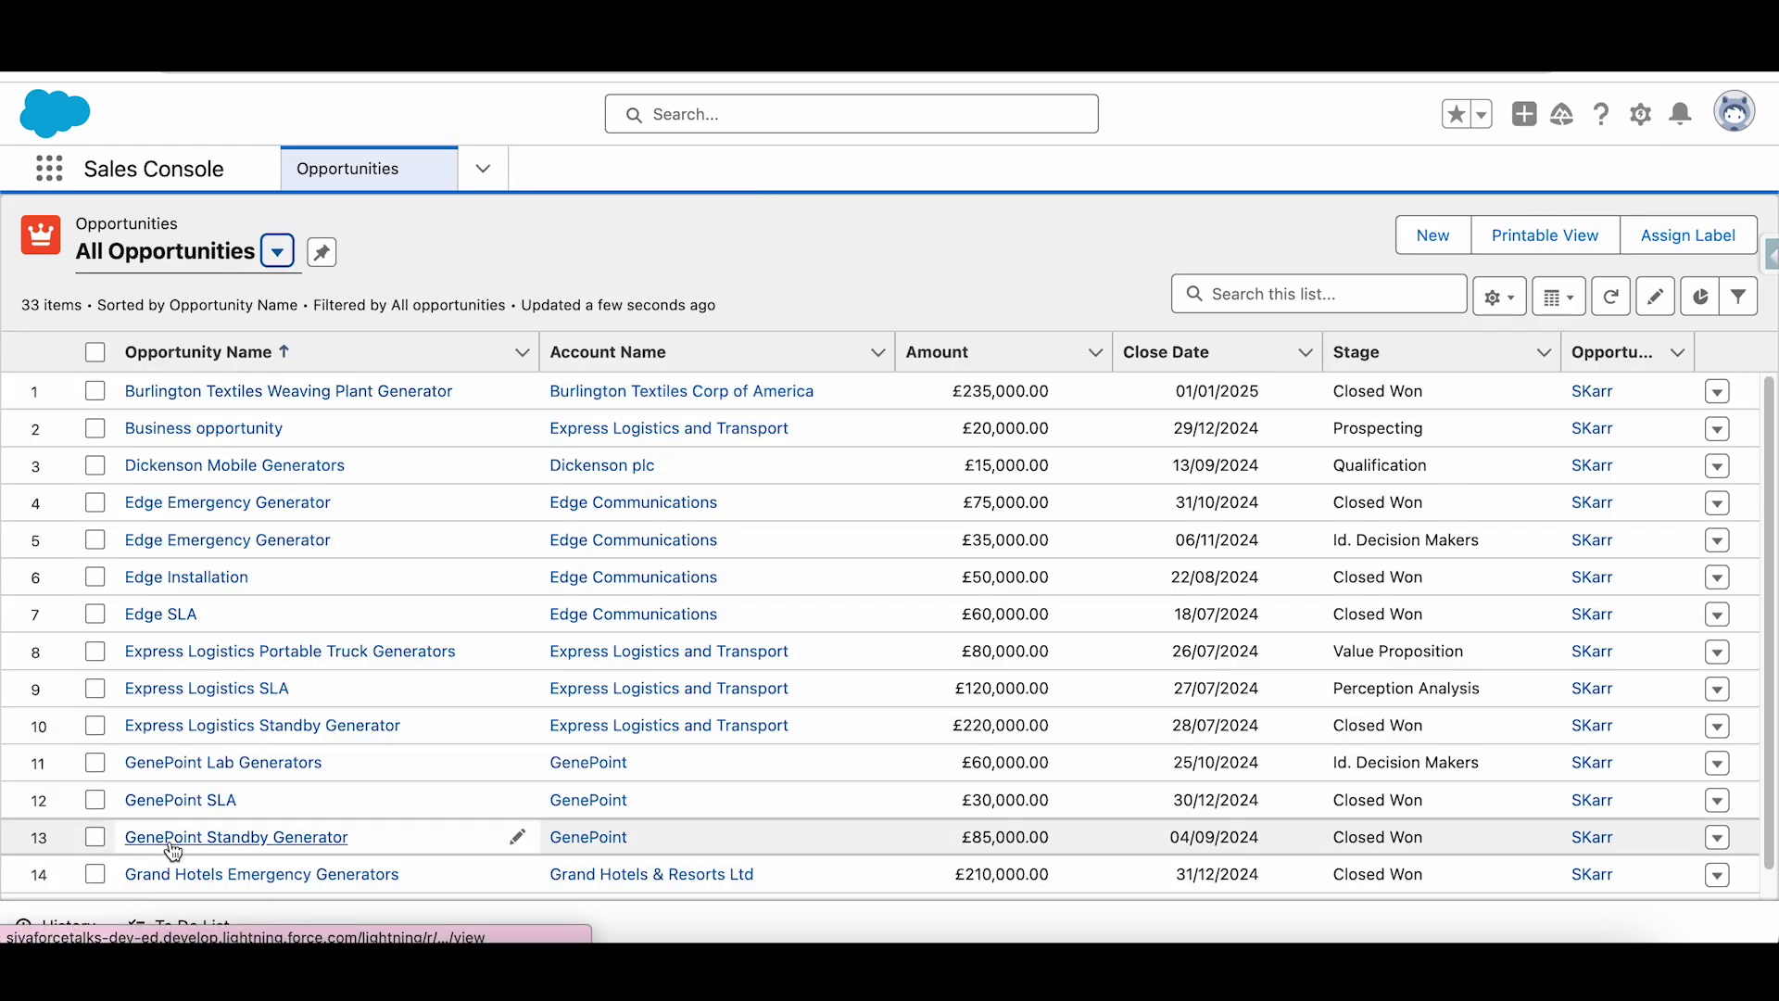
Step: Open the GenePoint Standby Generator opportunity's details and set its close date to 31/12/2024
{"action": "left_click", "coordinate": [175, 838]}
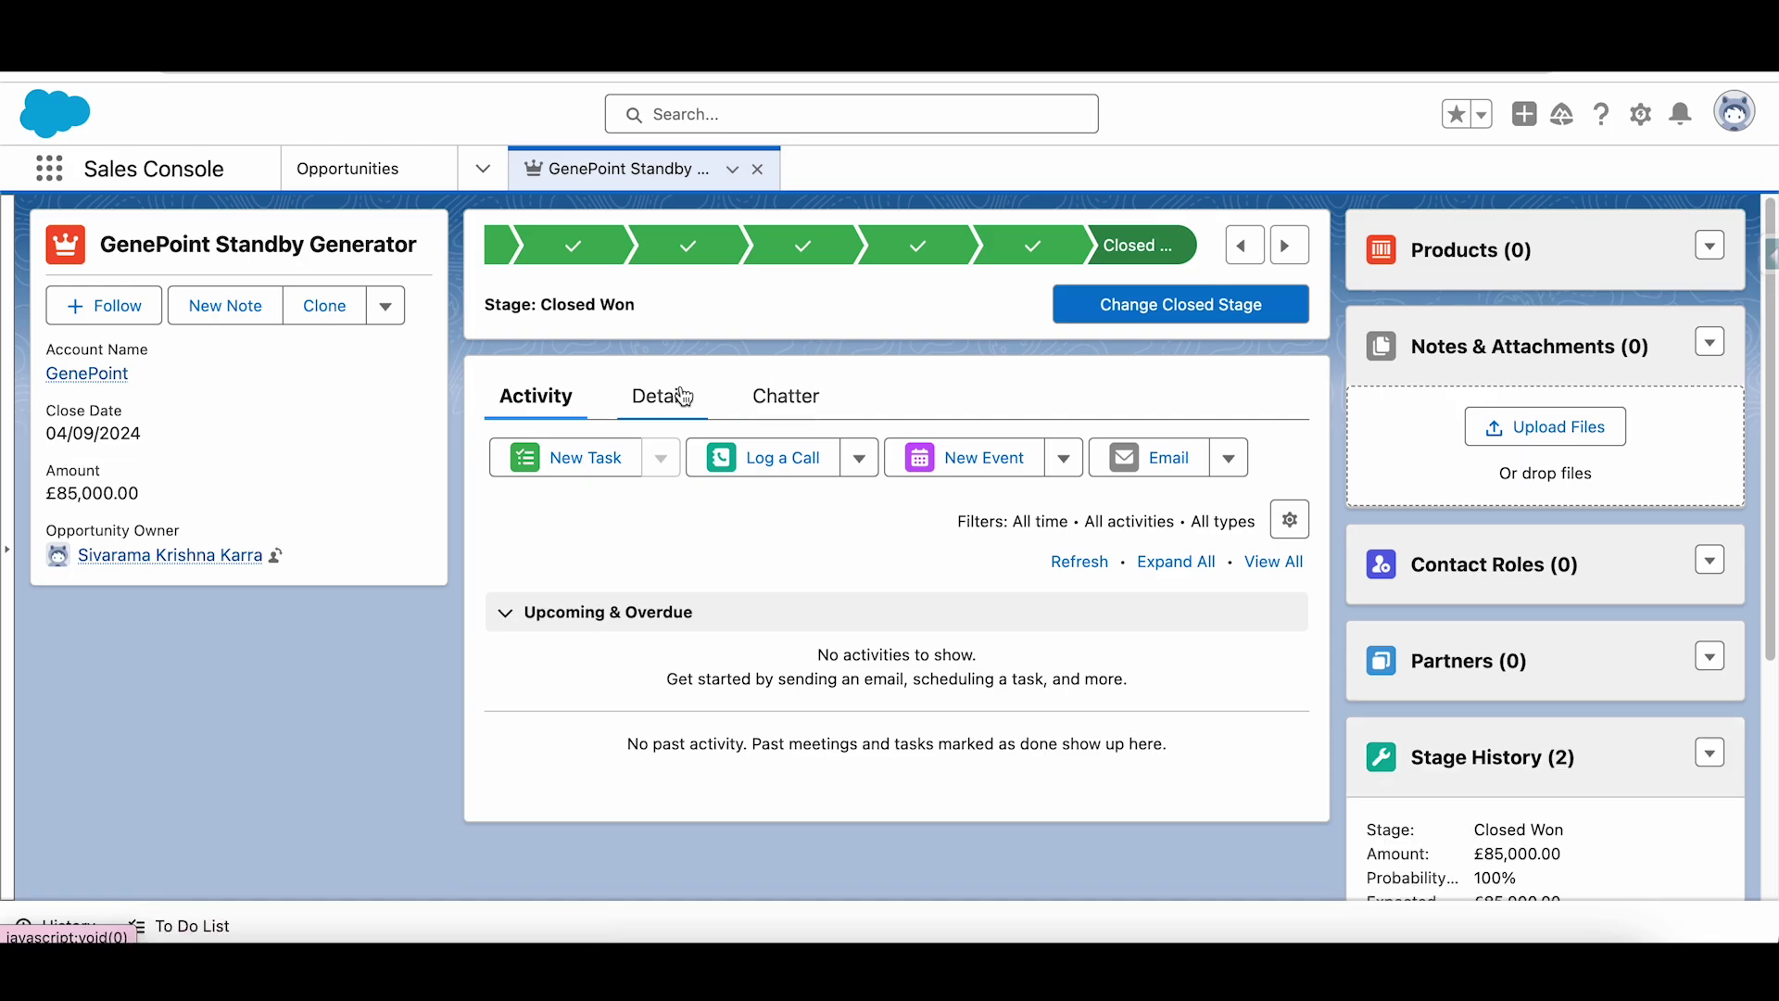
{"action": "left_click", "coordinate": [682, 396]}
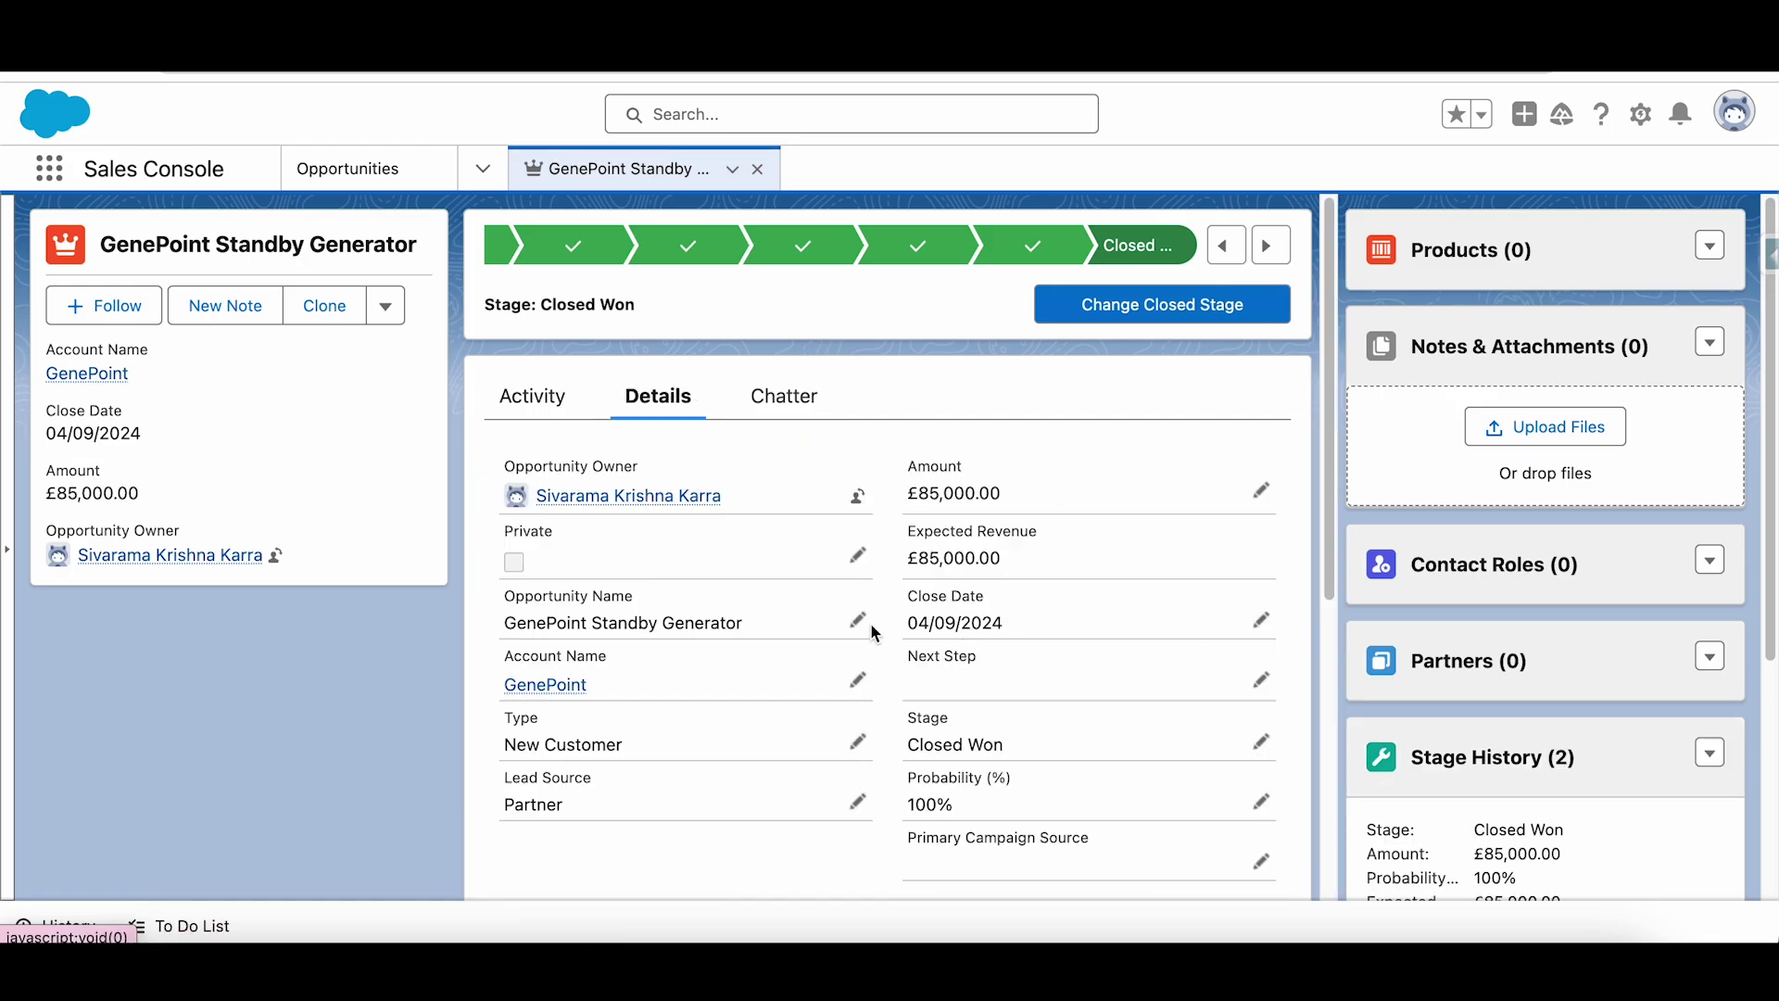
{"action": "left_click", "coordinate": [1263, 634]}
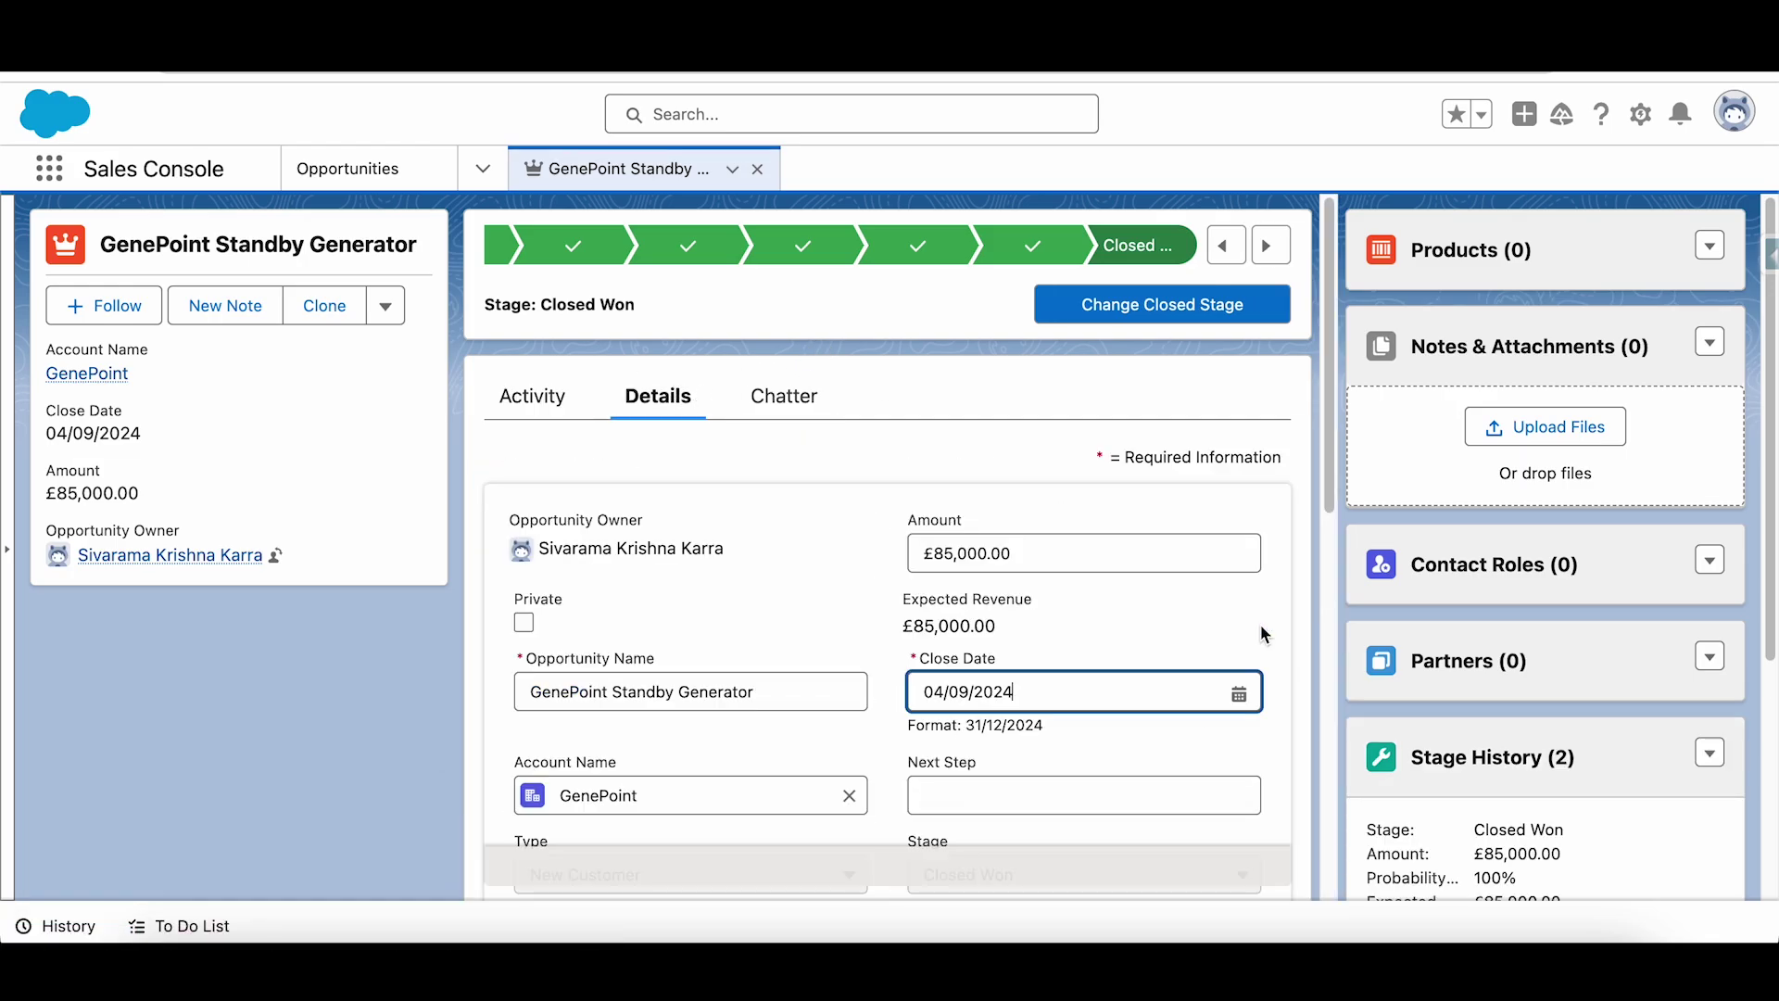
{"action": "left_click", "coordinate": [1242, 697]}
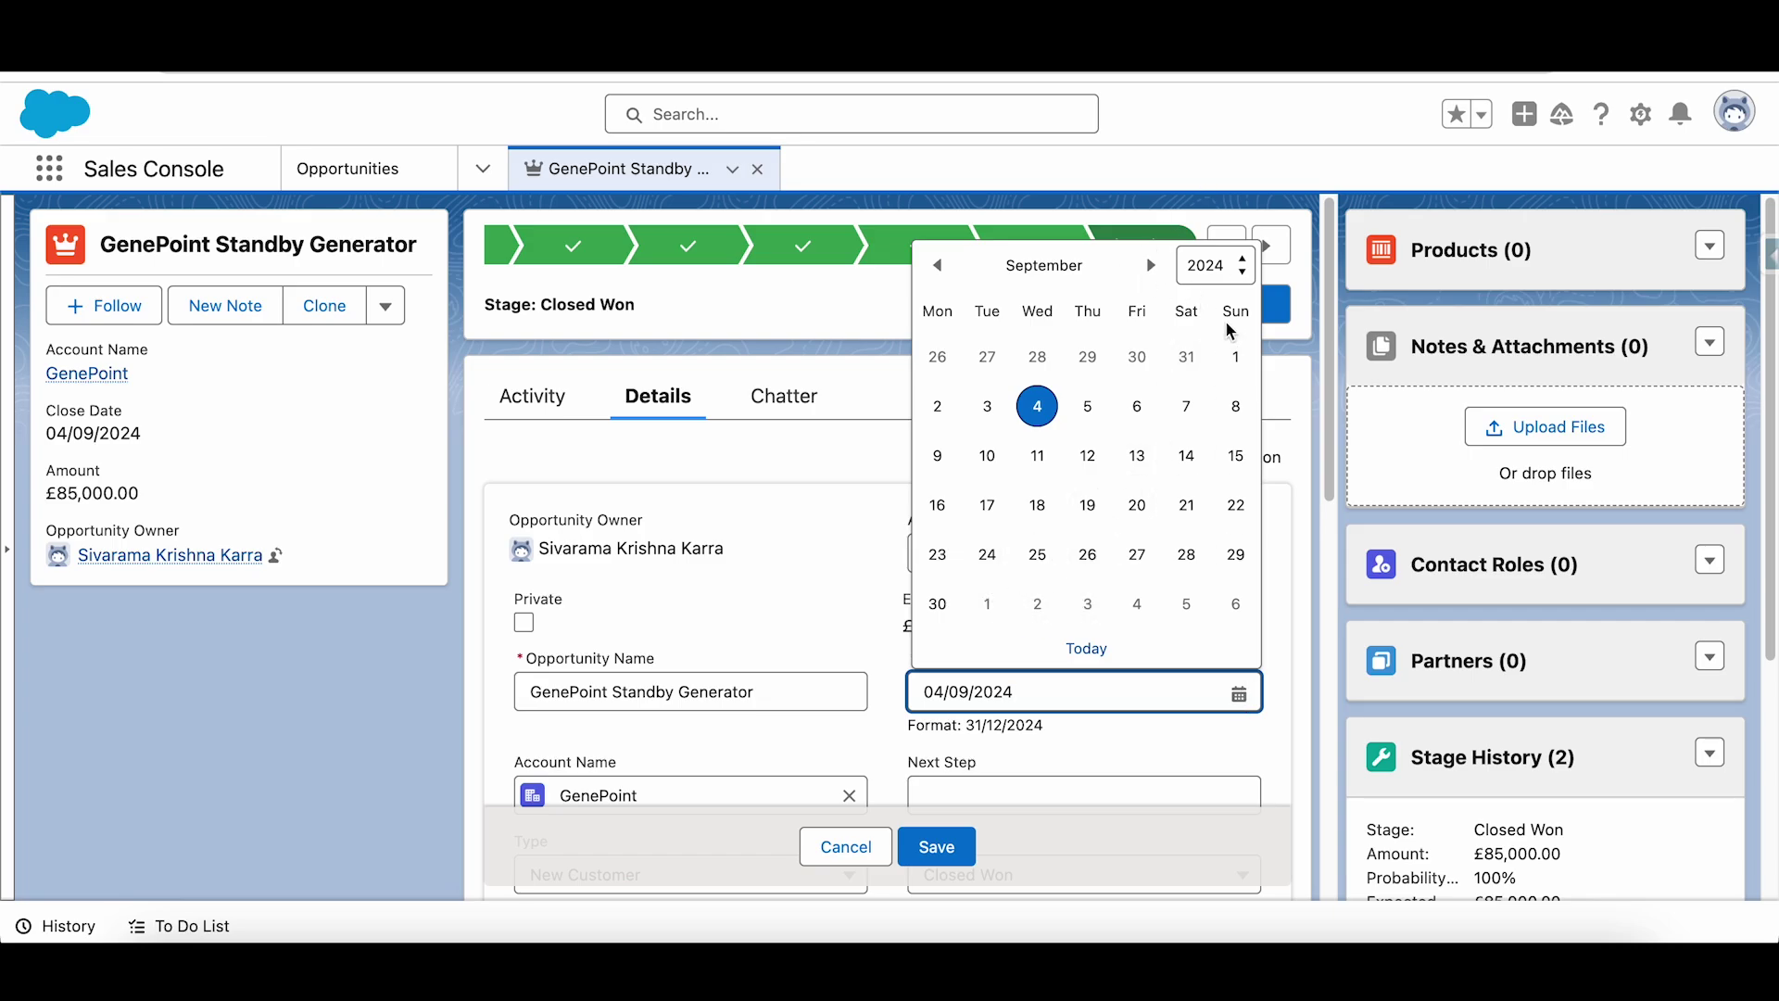
{"action": "left_click", "coordinate": [1151, 266]}
{"action": "left_click", "coordinate": [1151, 266]}
{"action": "left_click", "coordinate": [1151, 266]}
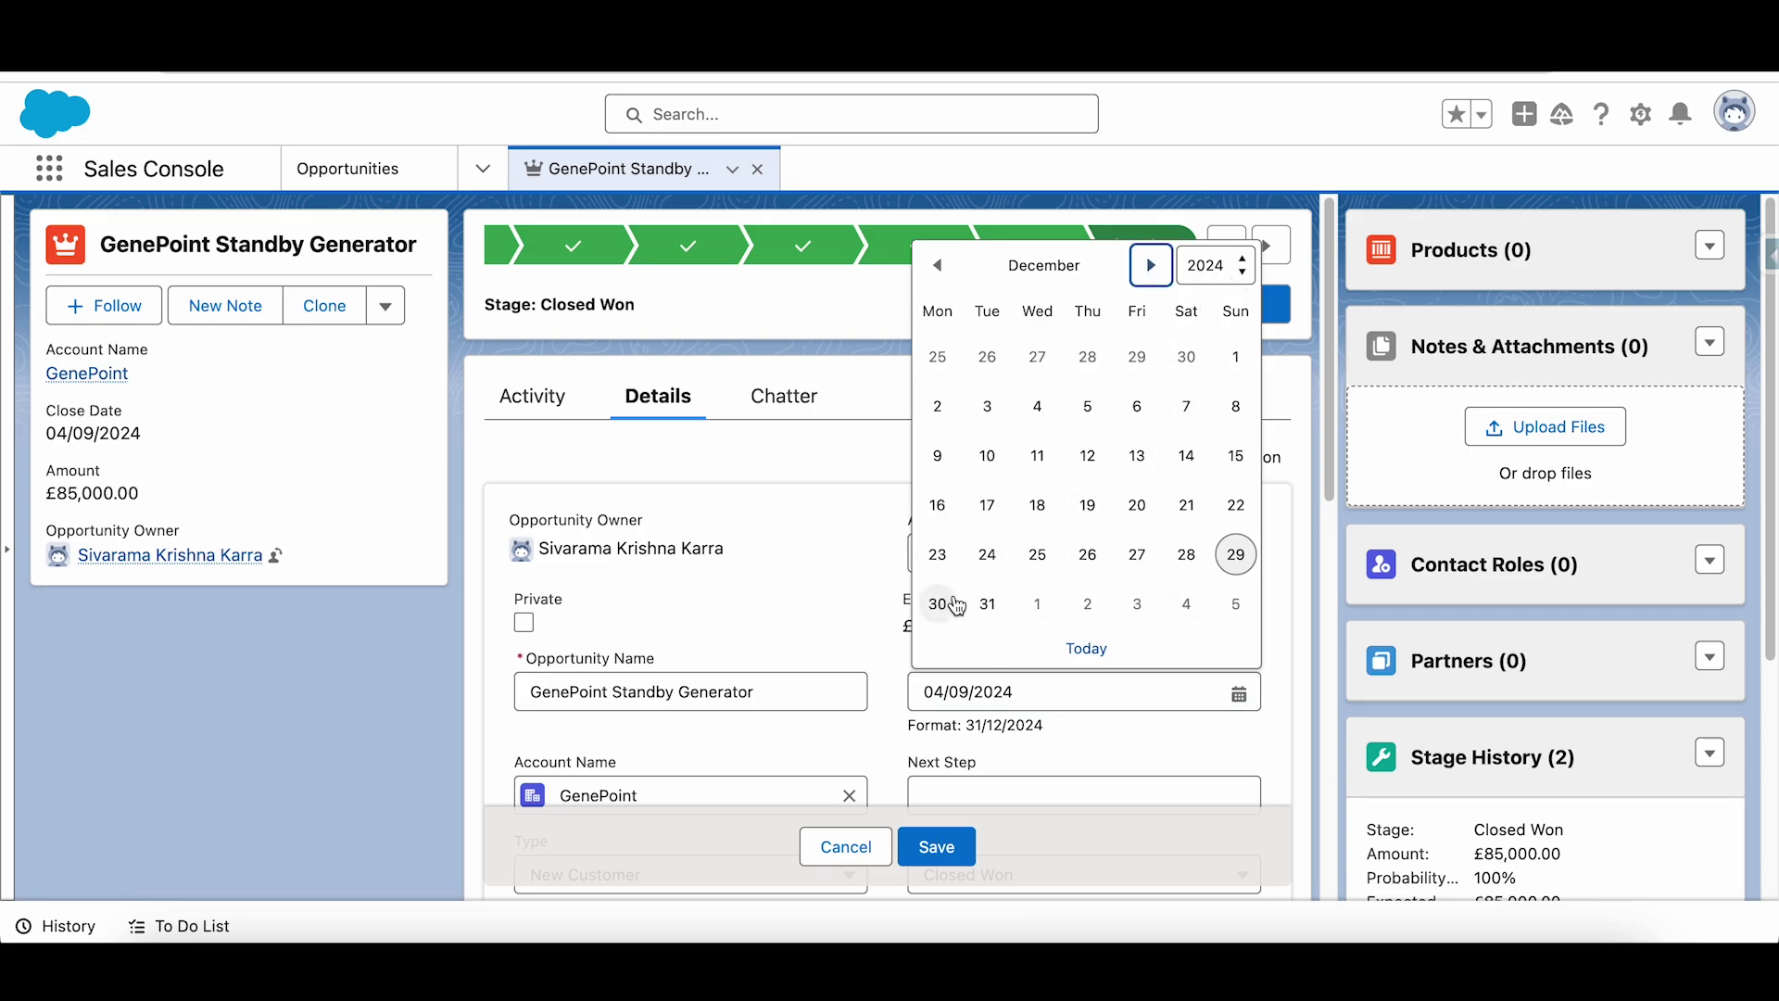
{"action": "left_click", "coordinate": [988, 604]}
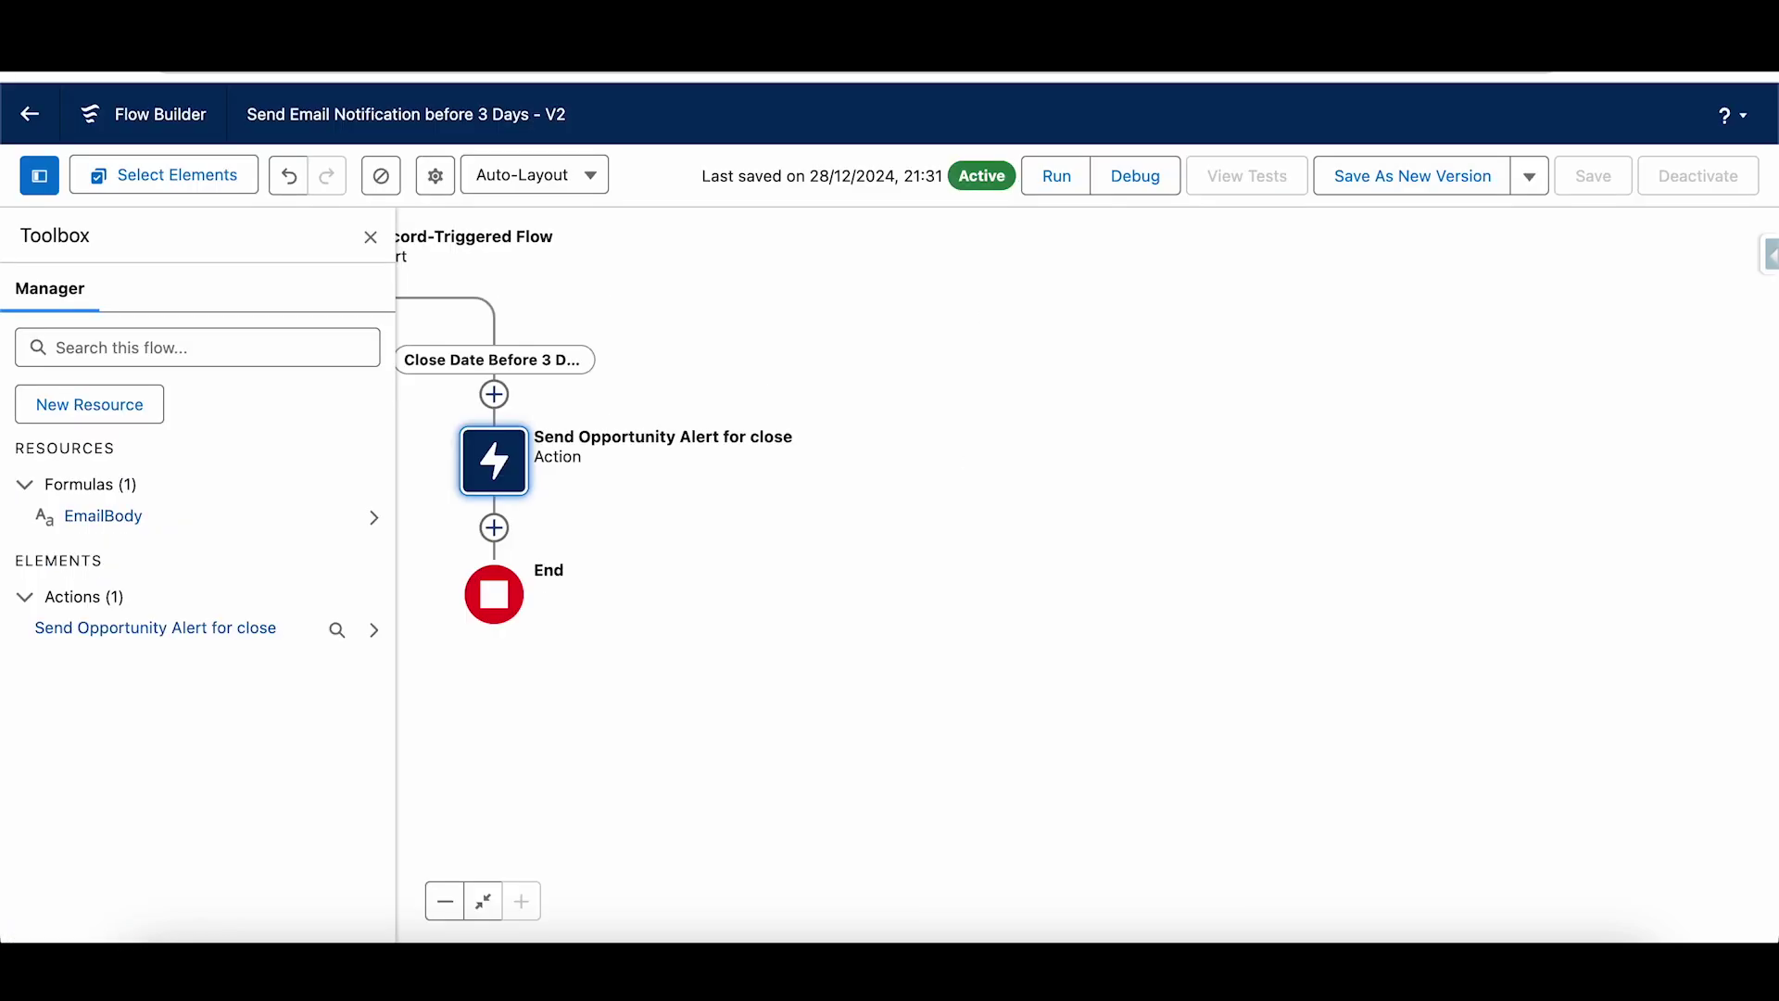
Step: Check the scheduled paths configuration in the Send Email Notification before 3 Days flow, and save the GenePoint Standby Generator opportunity
{"action": "left_click_drag", "start_coordinate": [731, 324], "coordinate": [1187, 637]}
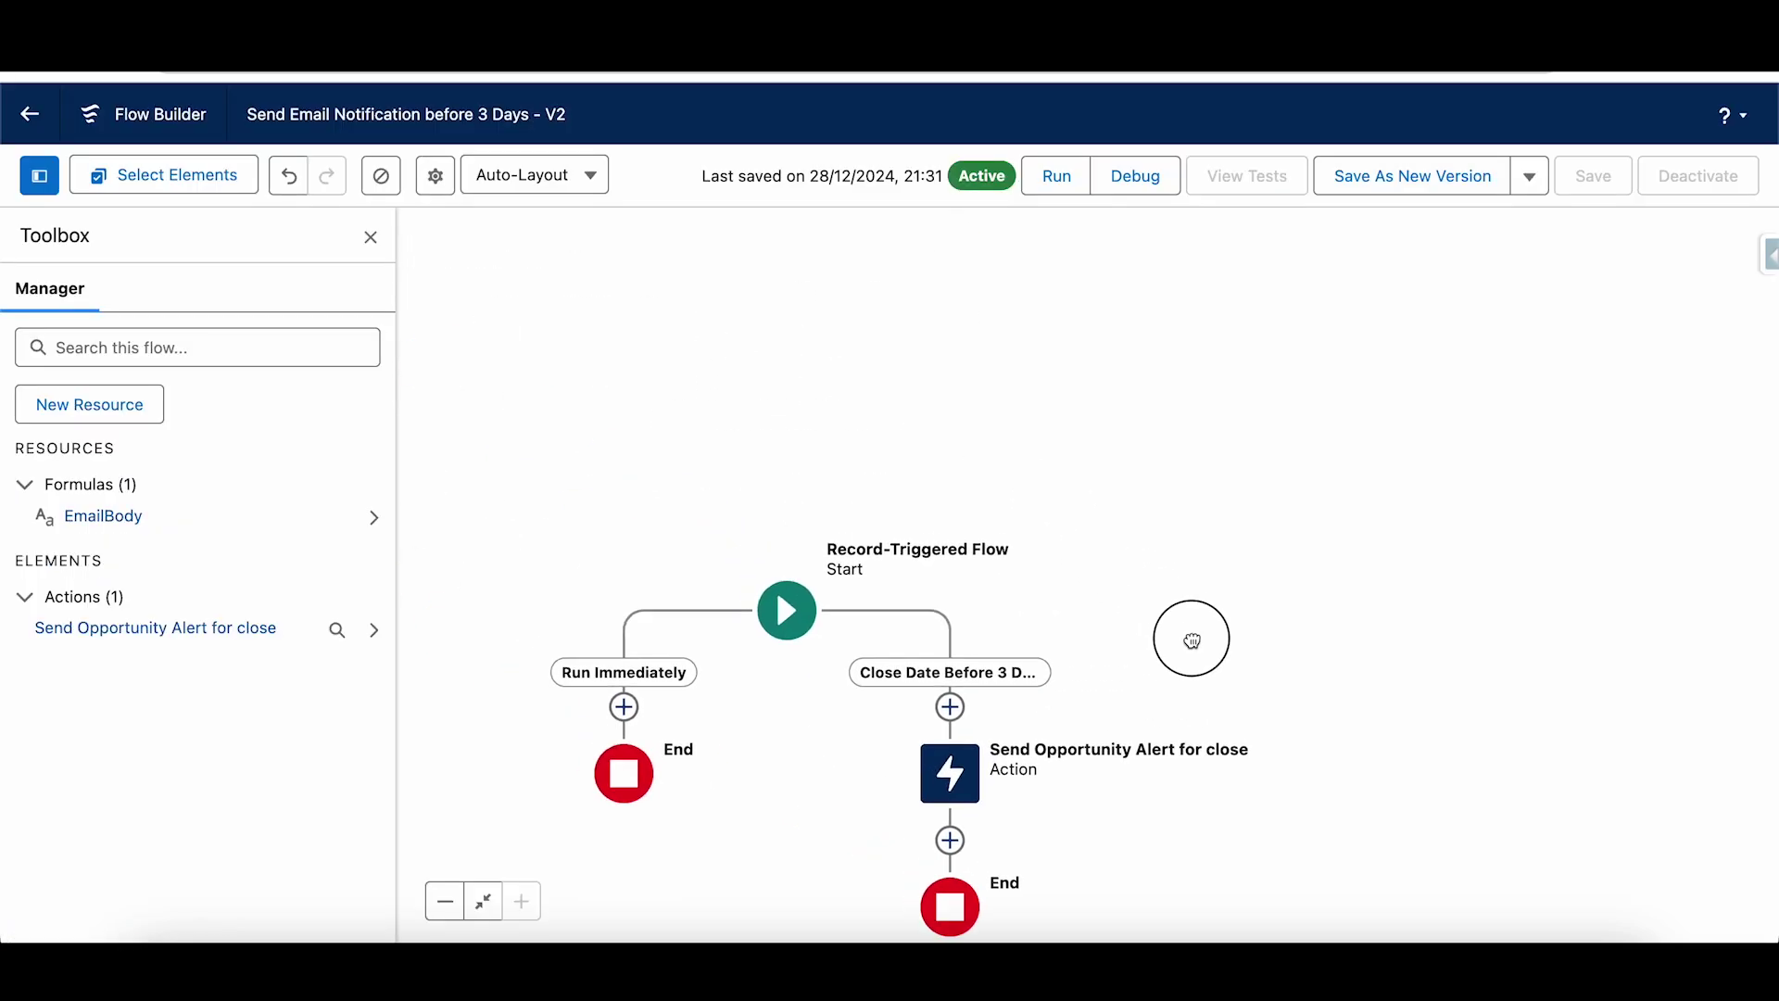
{"action": "left_click", "coordinate": [809, 604]}
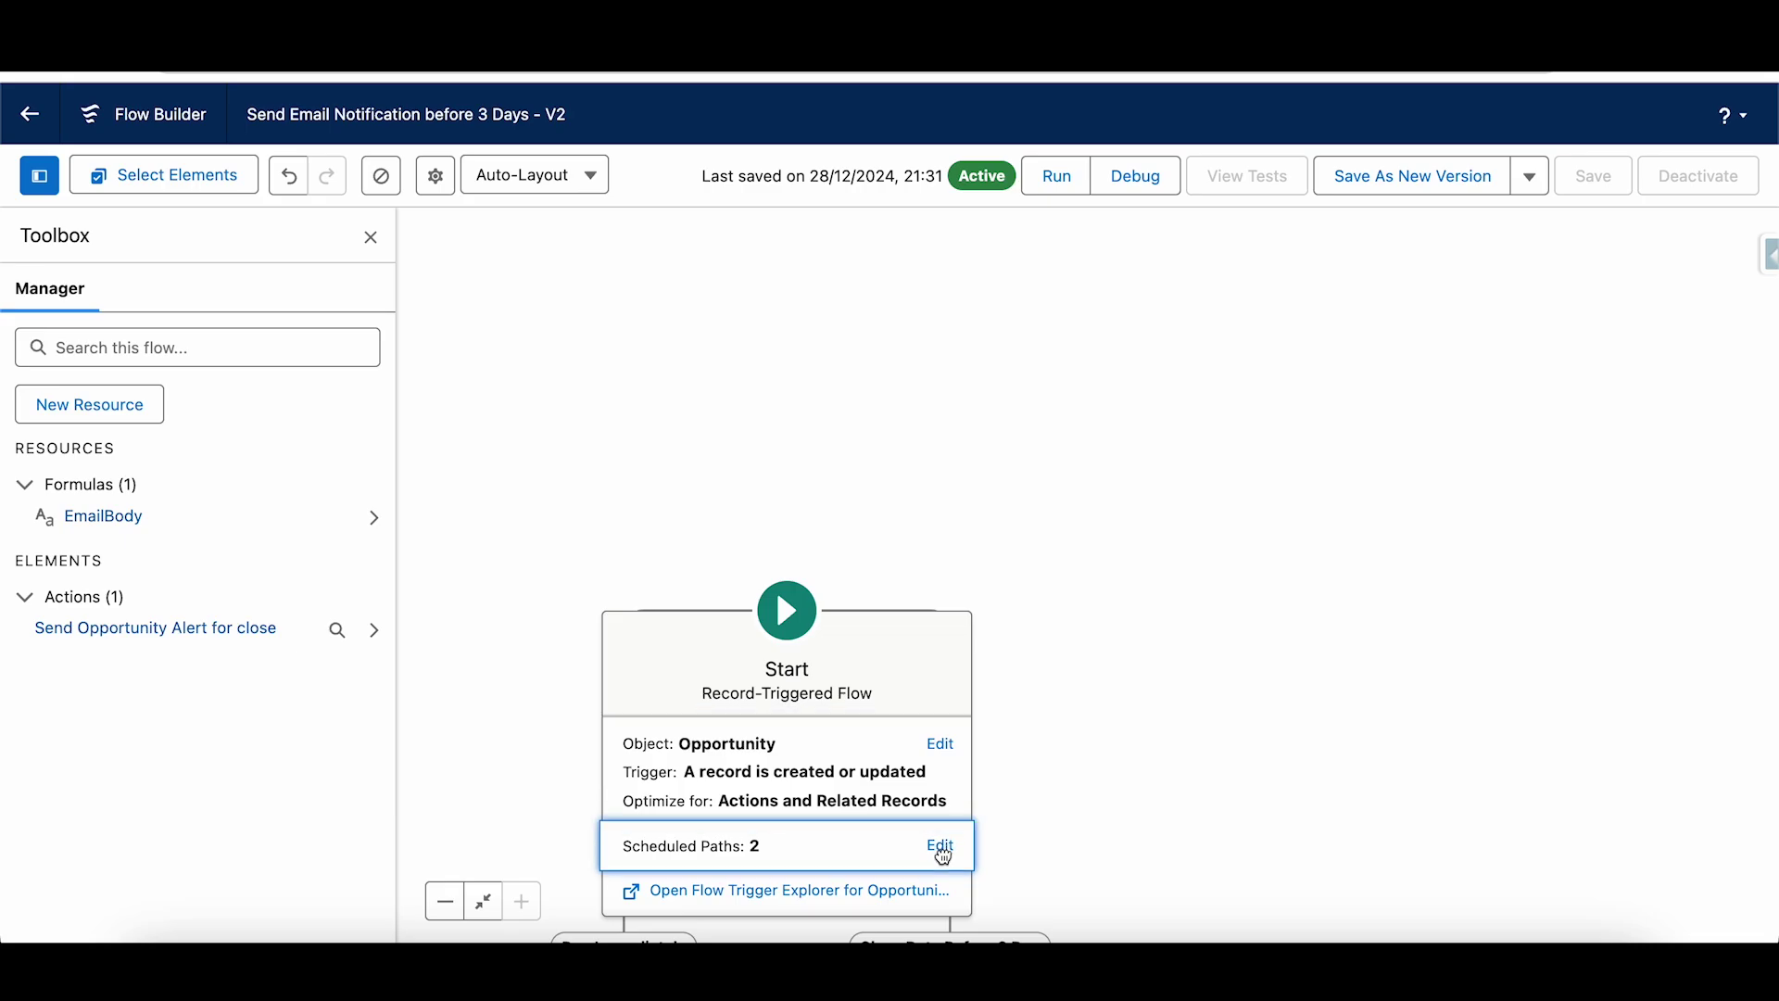
{"action": "left_click", "coordinate": [941, 846]}
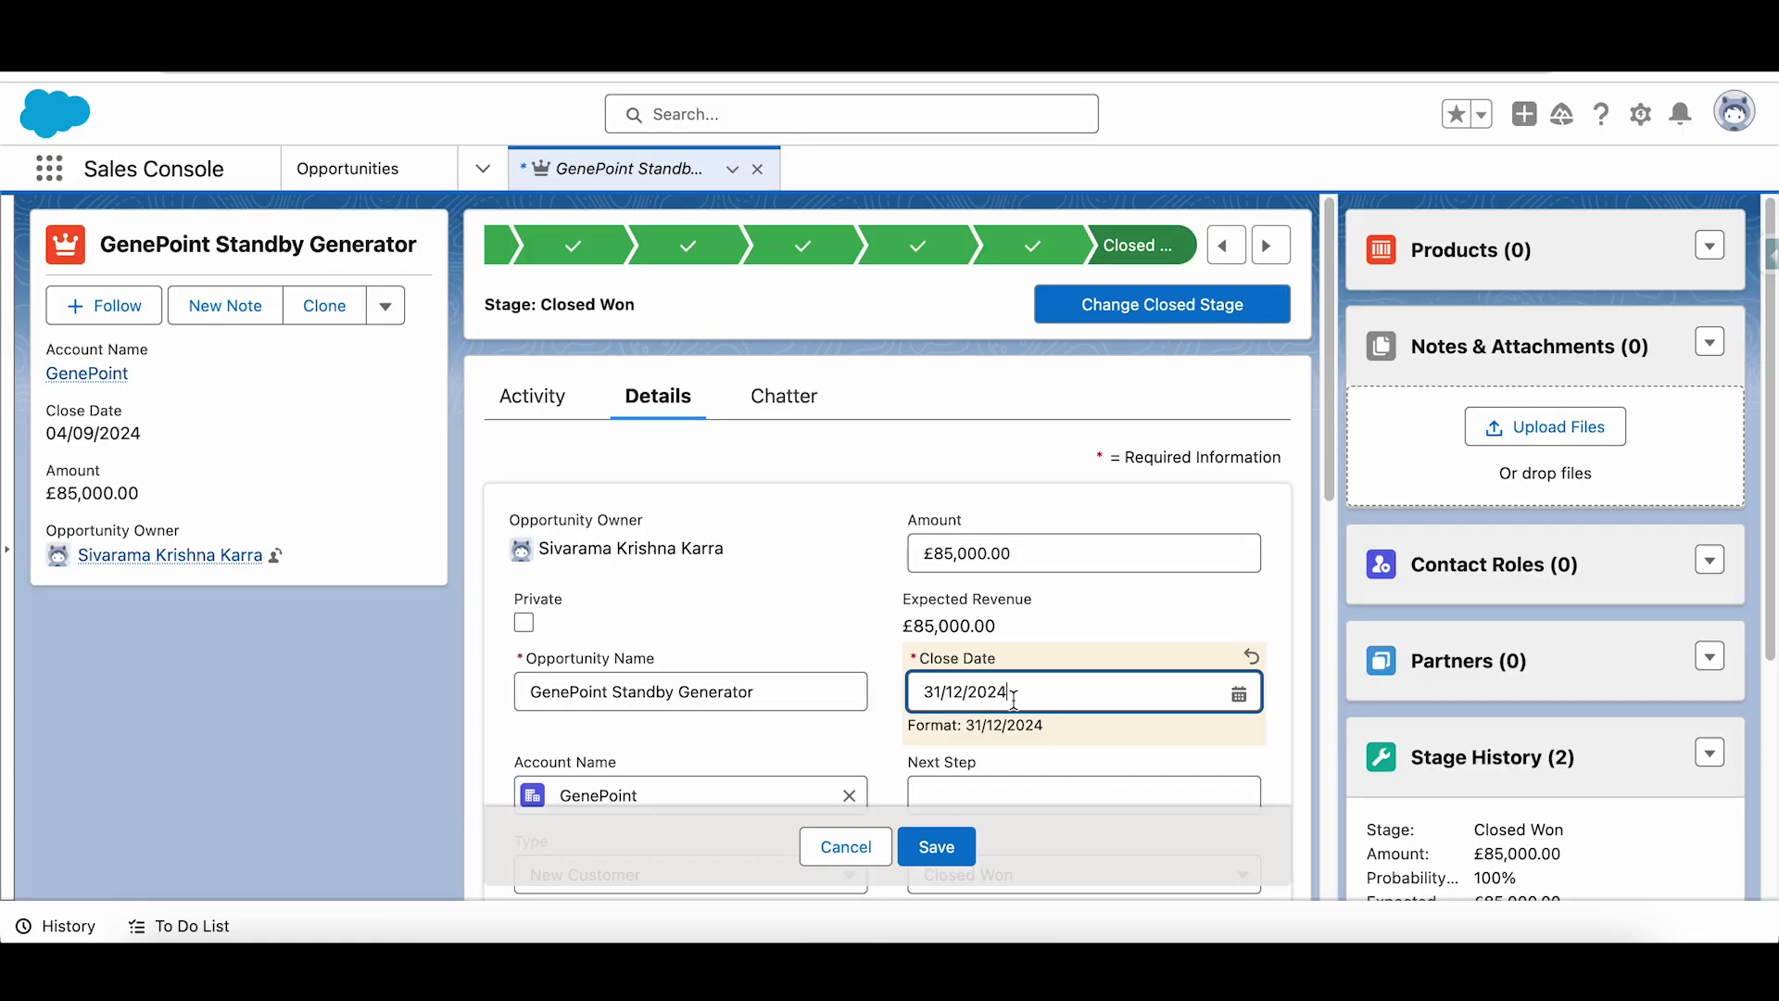
{"action": "left_click", "coordinate": [938, 846]}
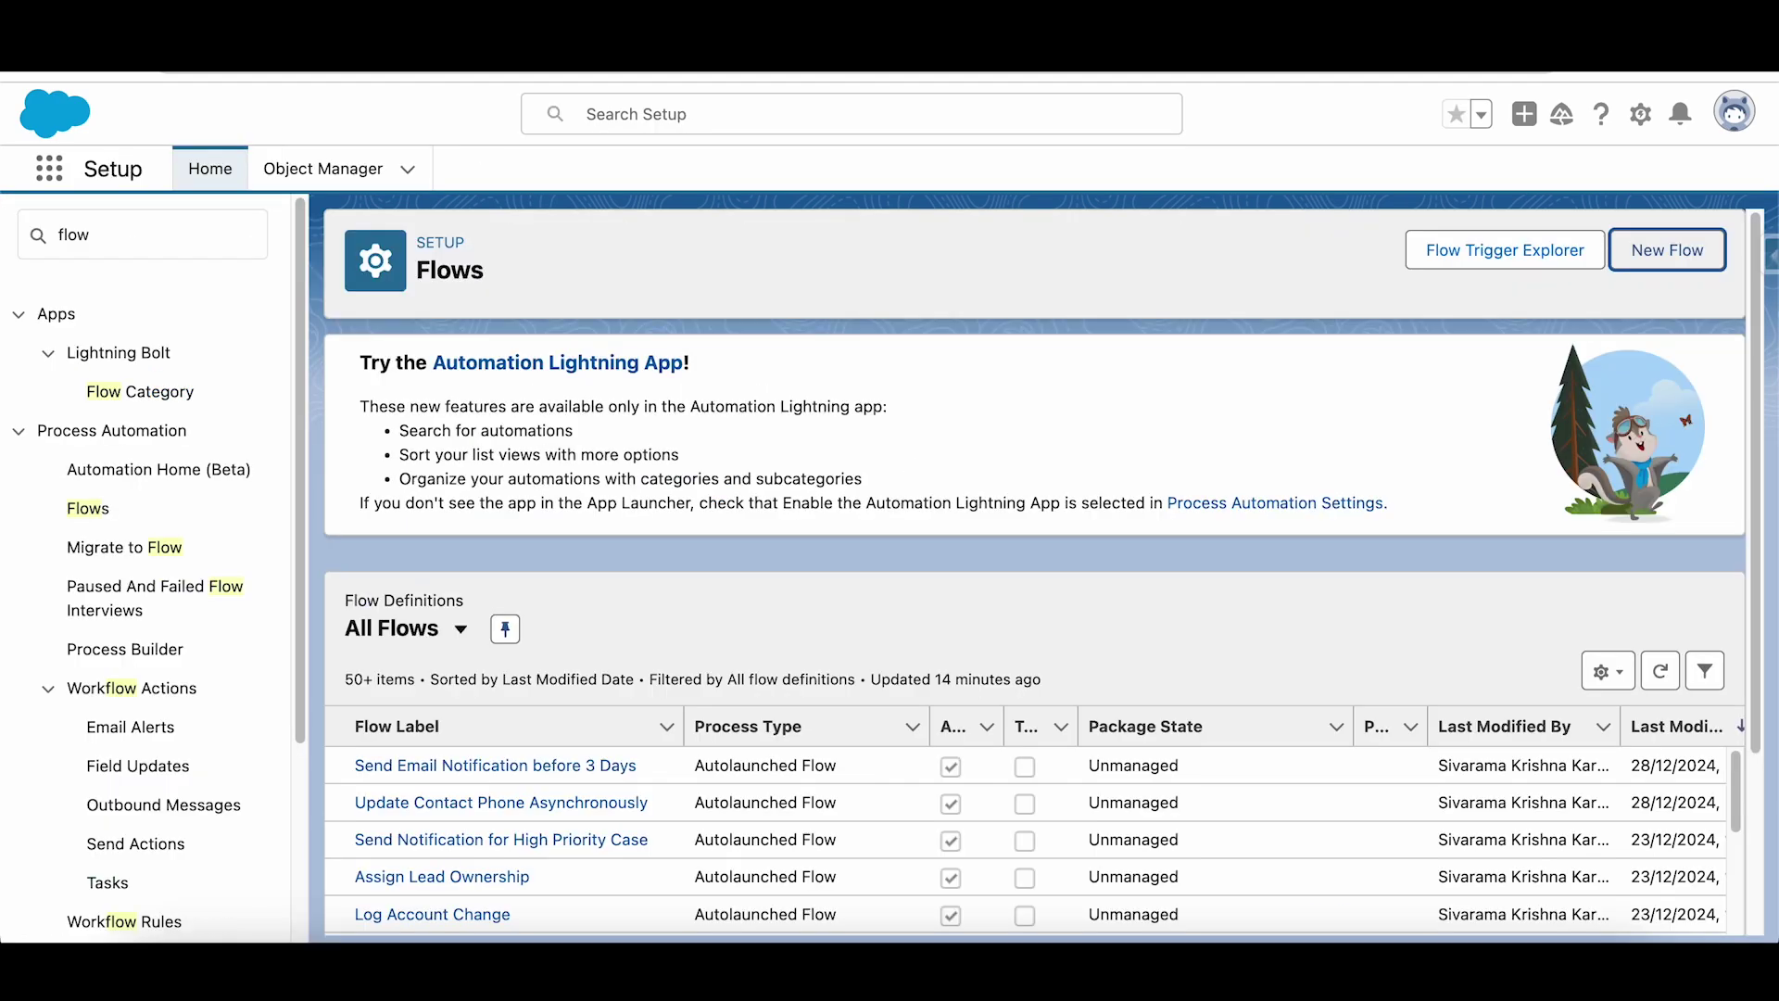
Step: Find Time-Based Workflow in Setup and search its queue of pending automations without any filter criteria
{"action": "left_click", "coordinate": [132, 230]}
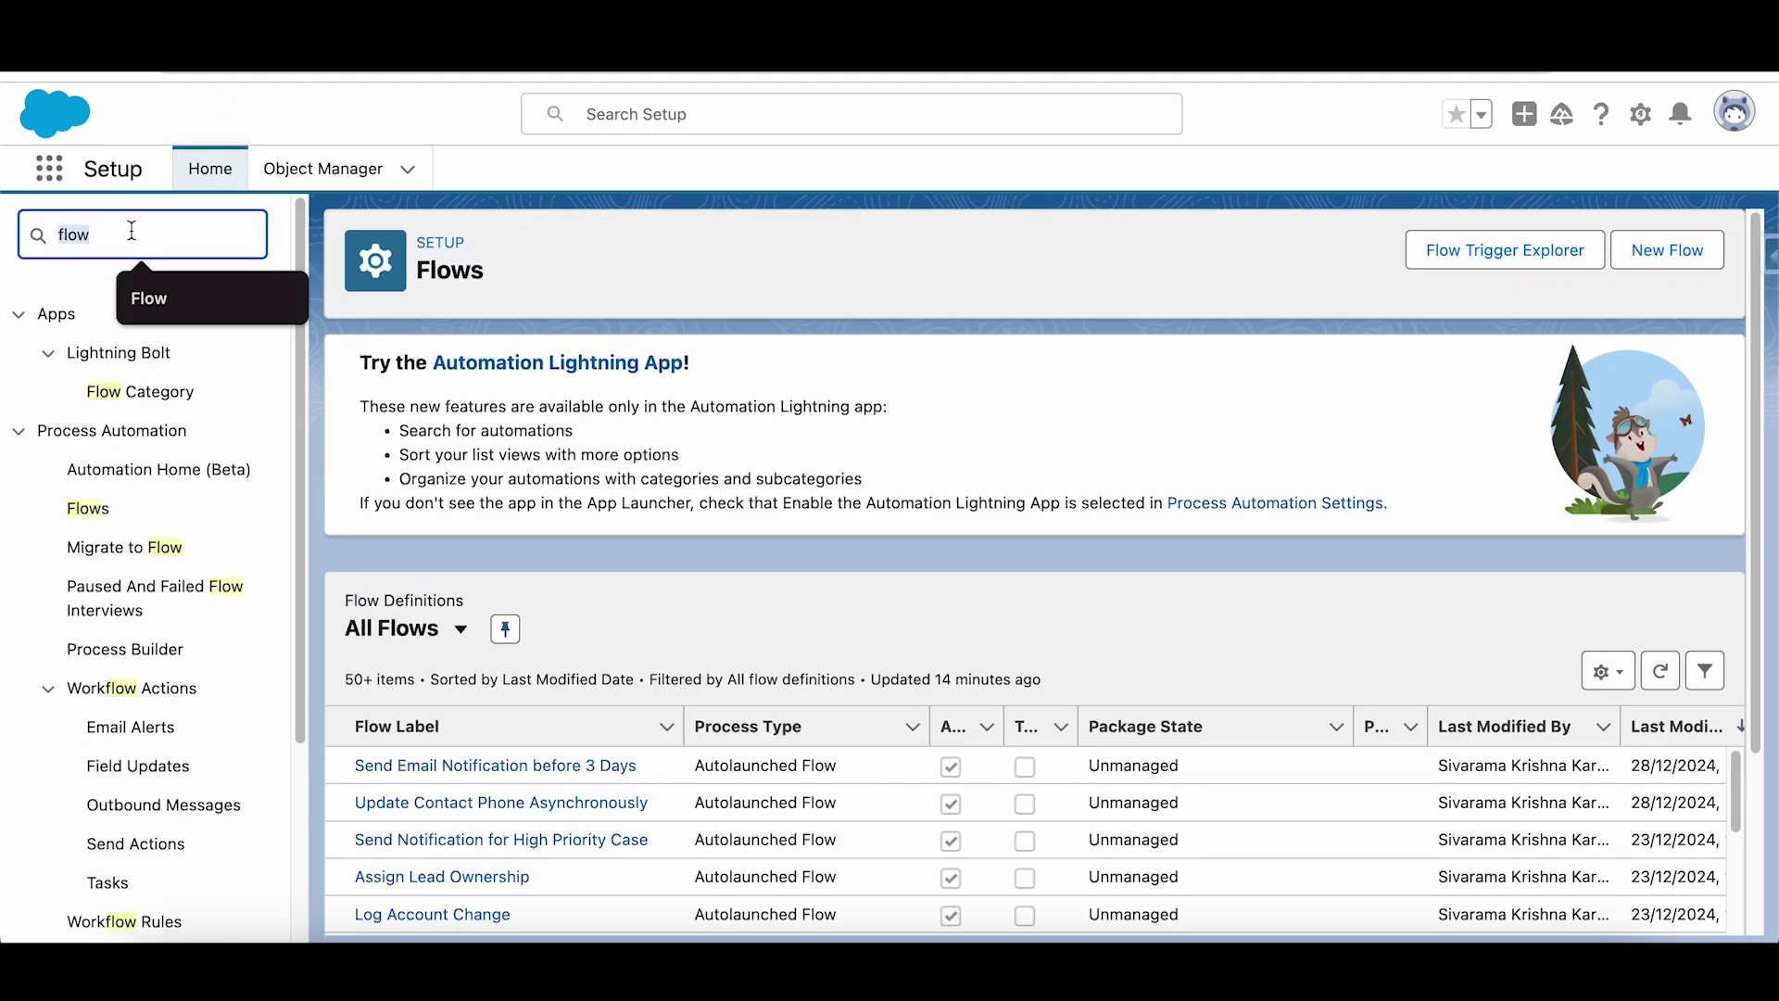
{"action": "type", "text": "time"}
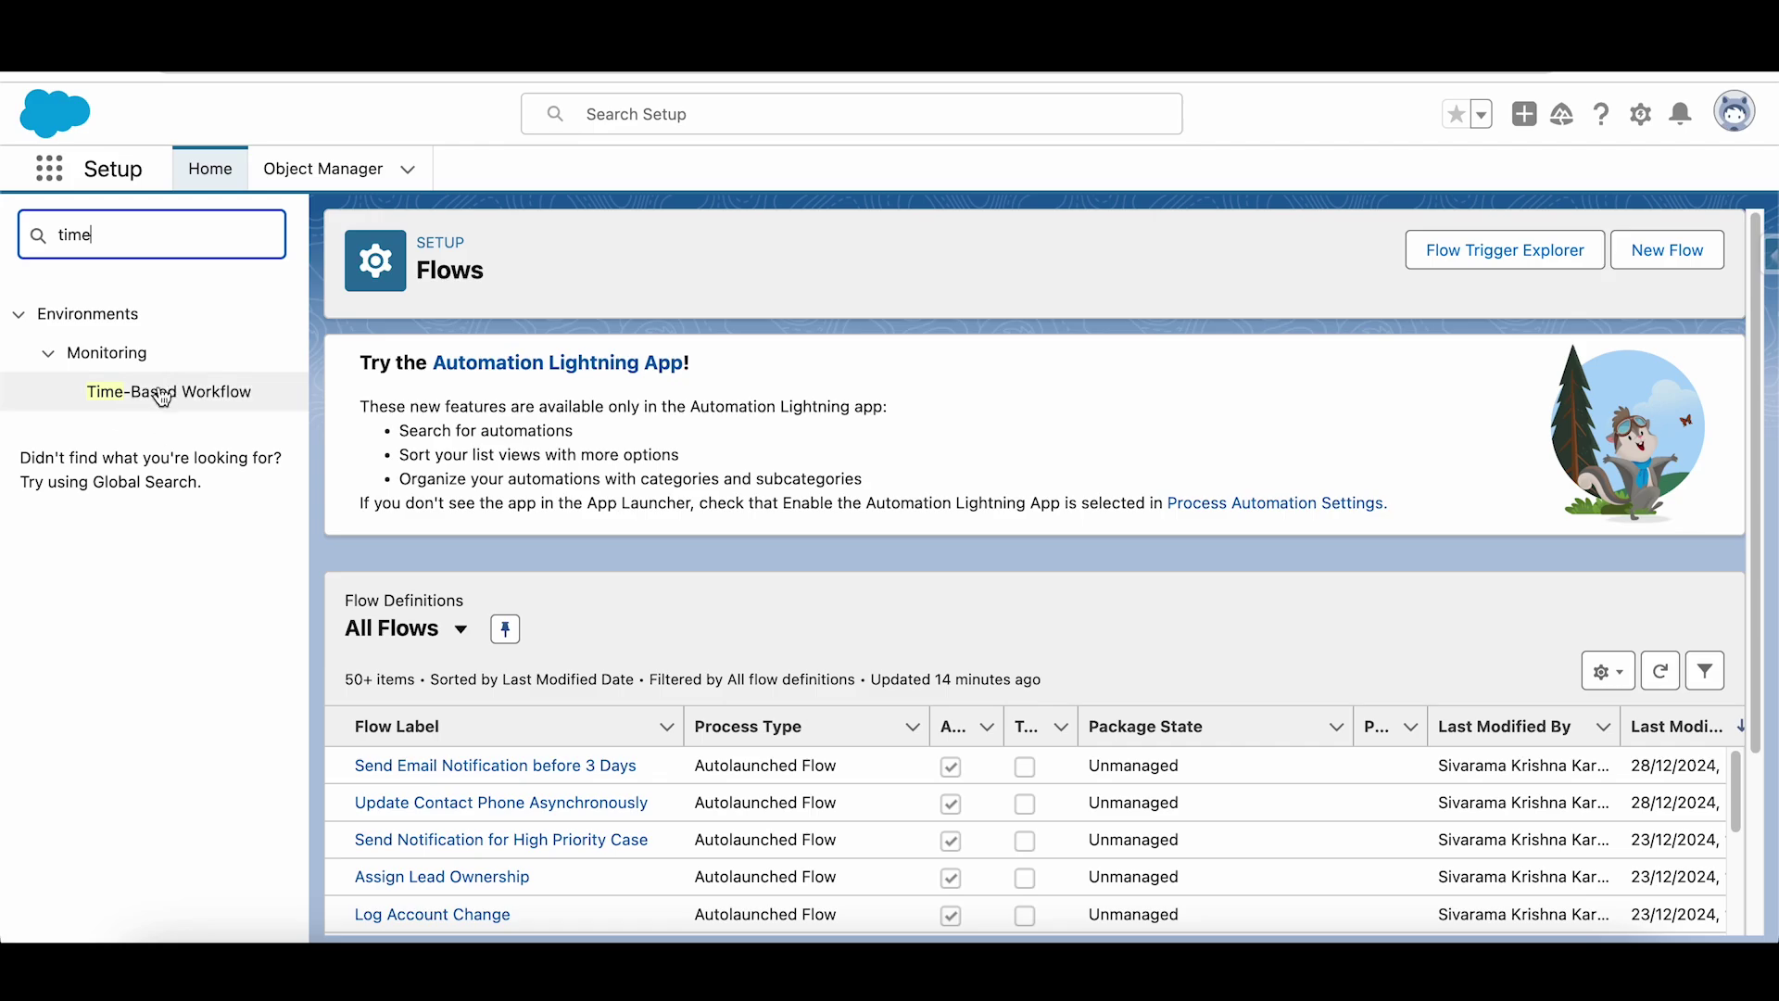
{"action": "left_click", "coordinate": [168, 394]}
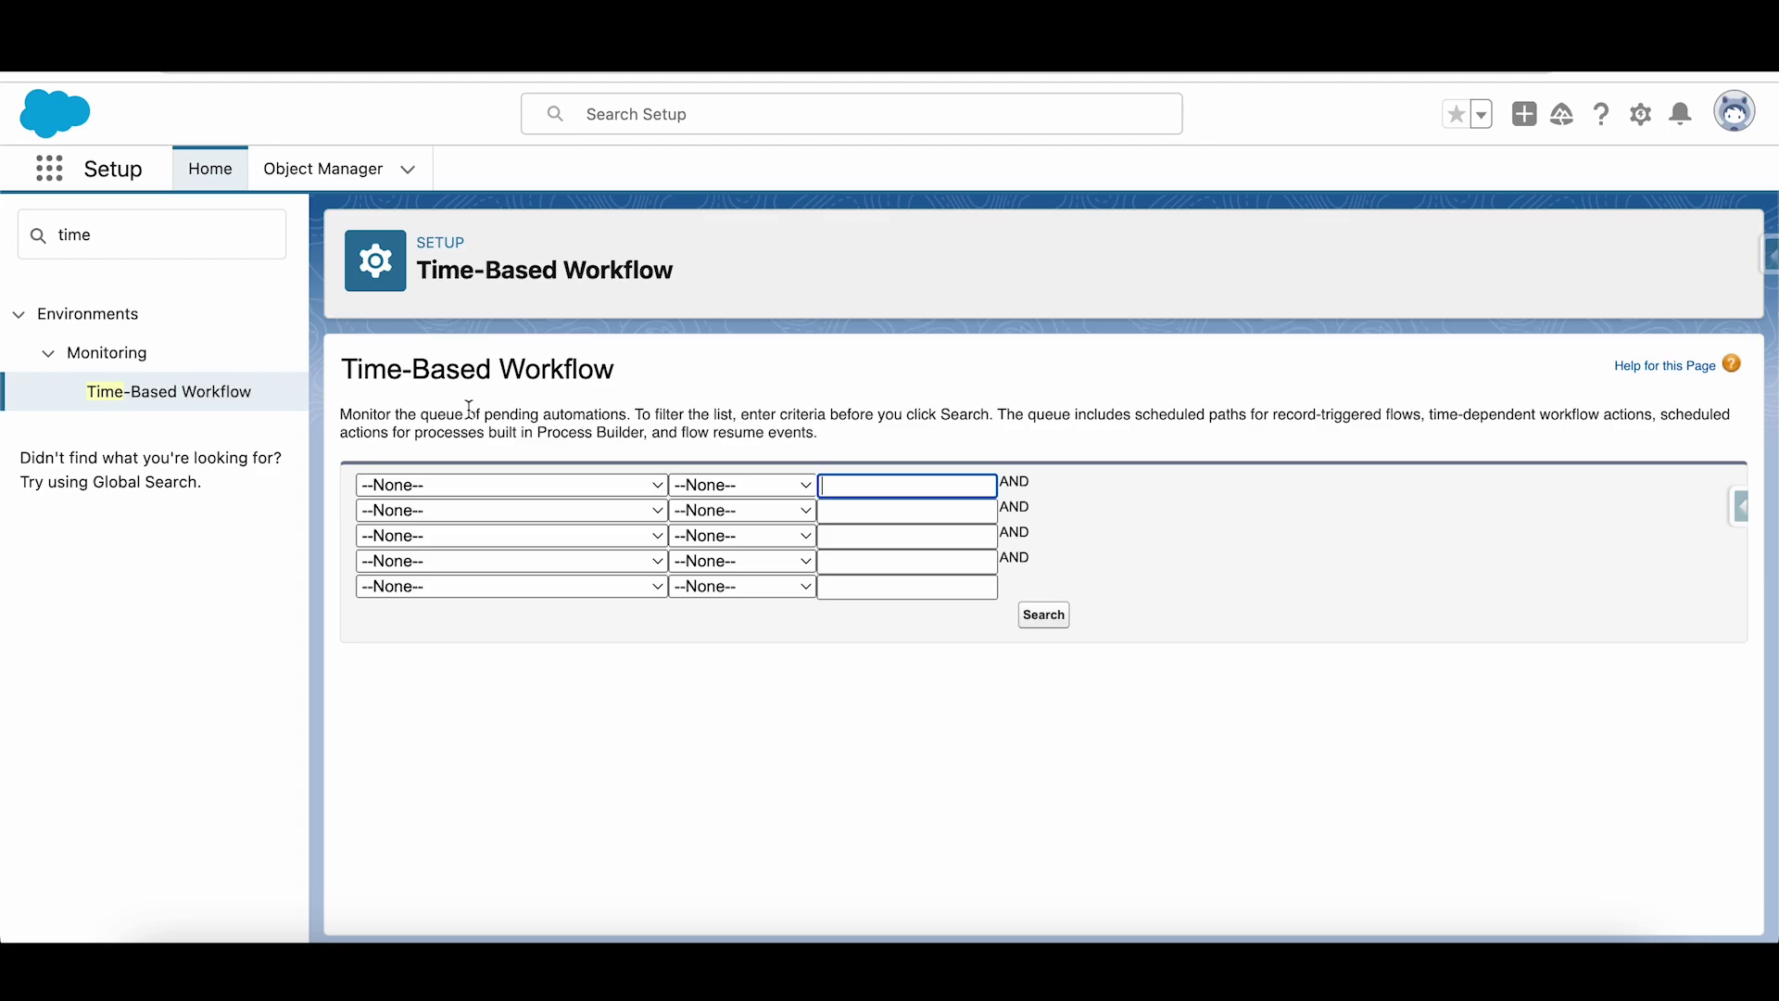
{"action": "left_click", "coordinate": [1051, 625]}
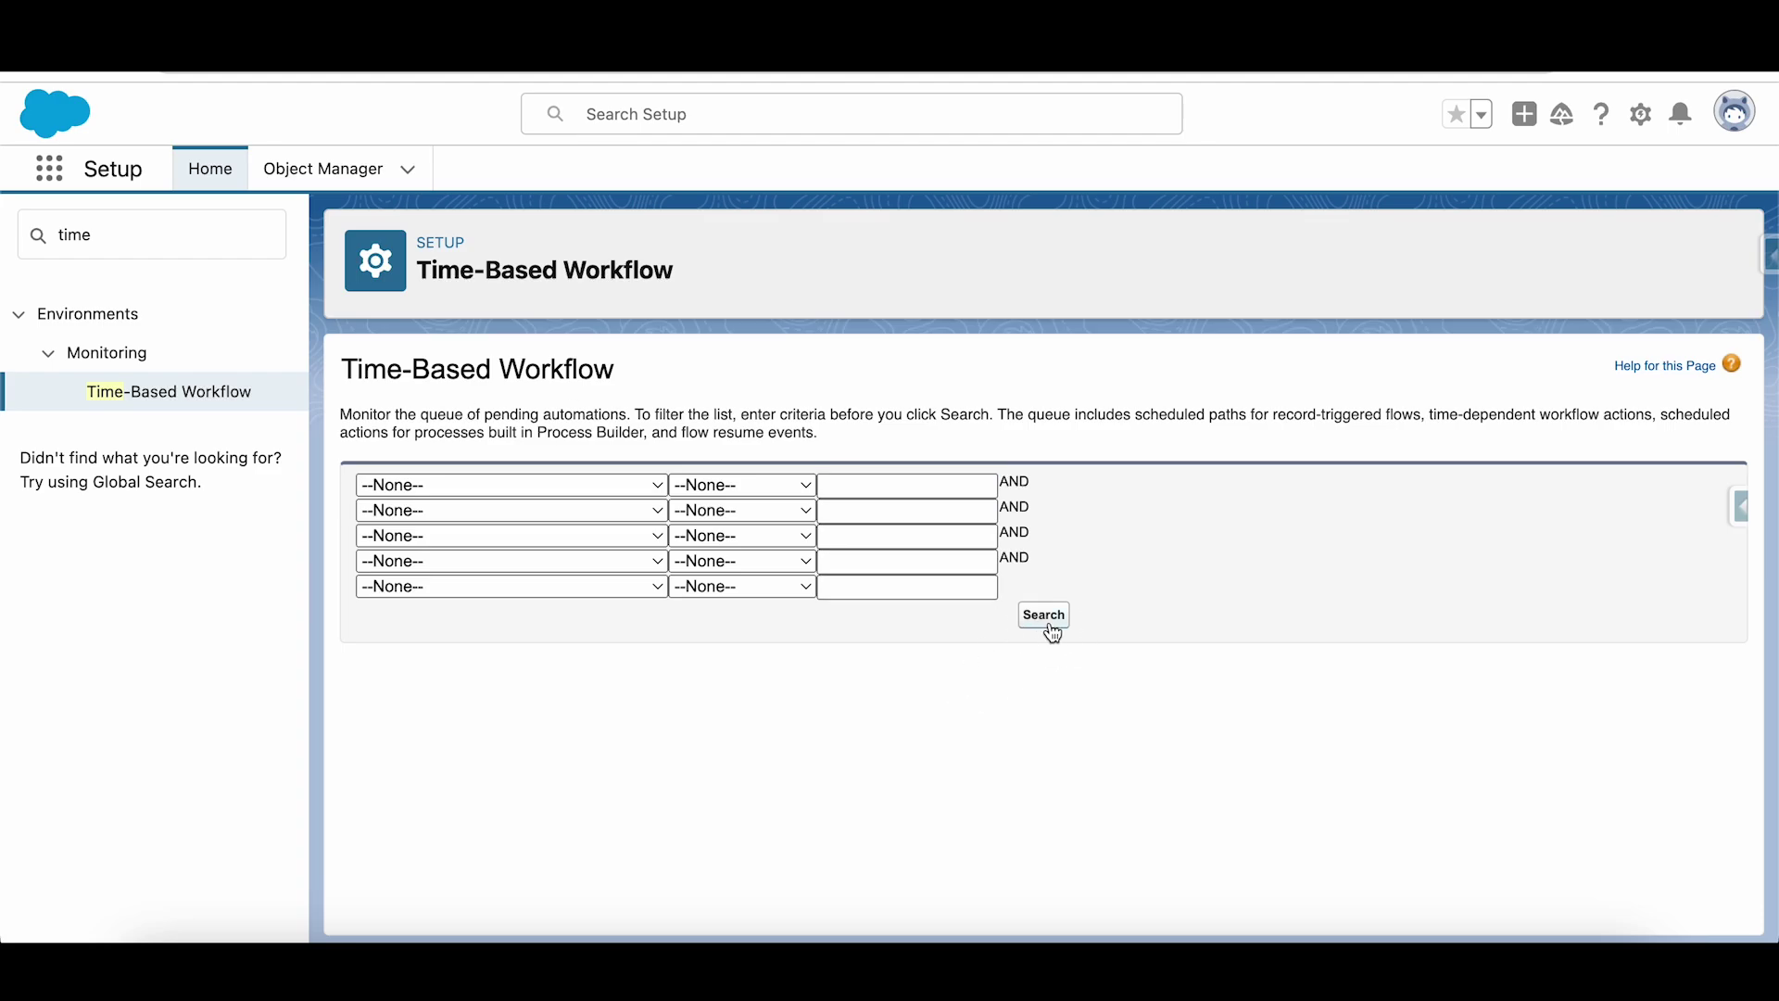
{"action": "left_click_drag", "start_coordinate": [1092, 732], "coordinate": [838, 733]}
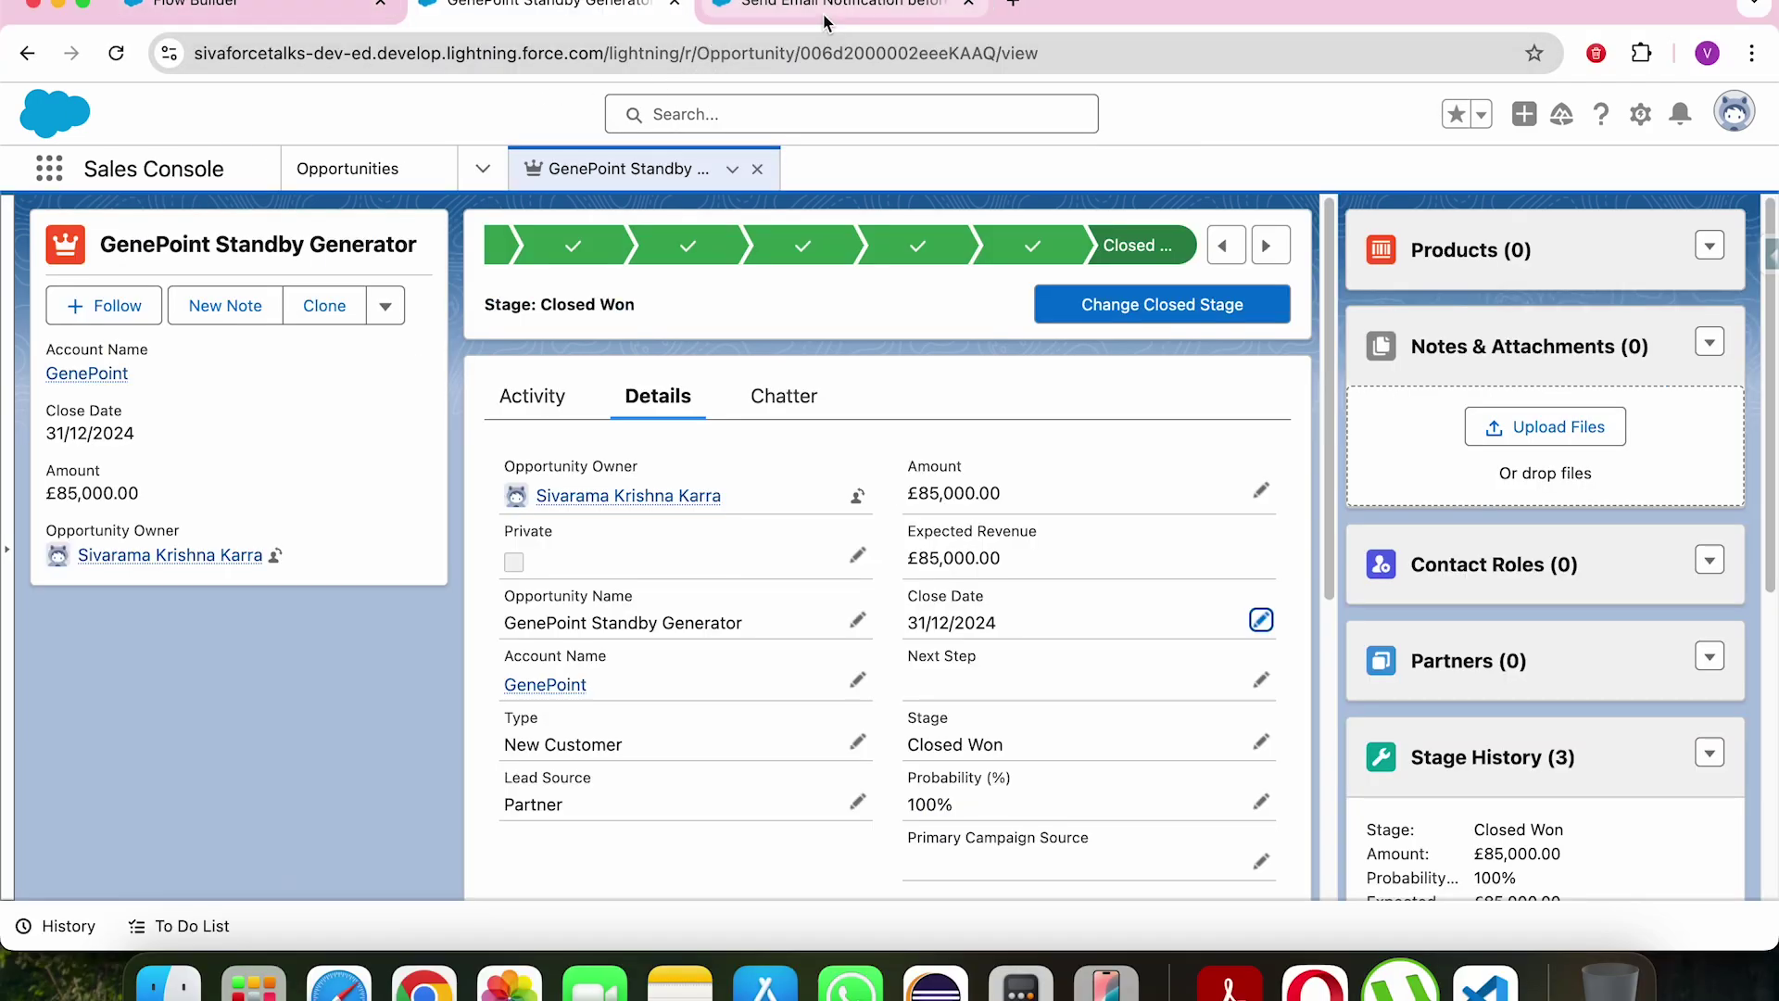
Step: Return to the Send Email Notification before 3 Days flow and close its Toolbox and scheduled paths configuration to show the whole flow
{"action": "left_click", "coordinate": [828, 20]}
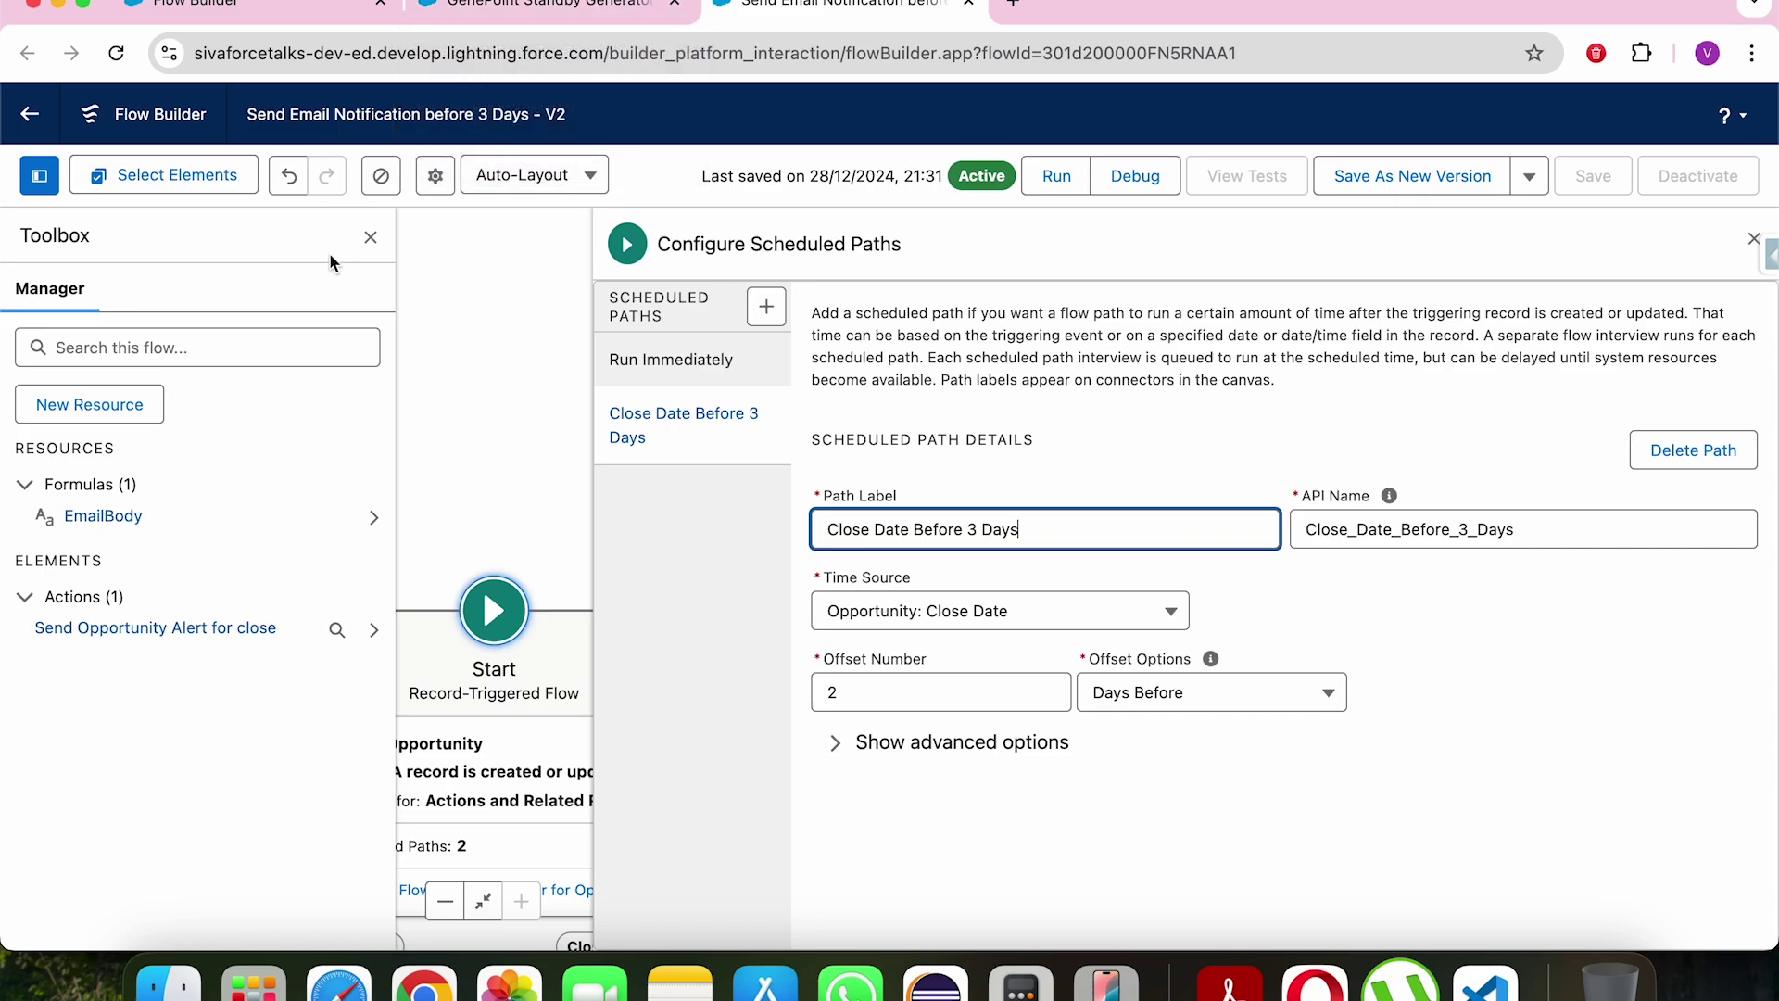
{"action": "left_click", "coordinate": [370, 237]}
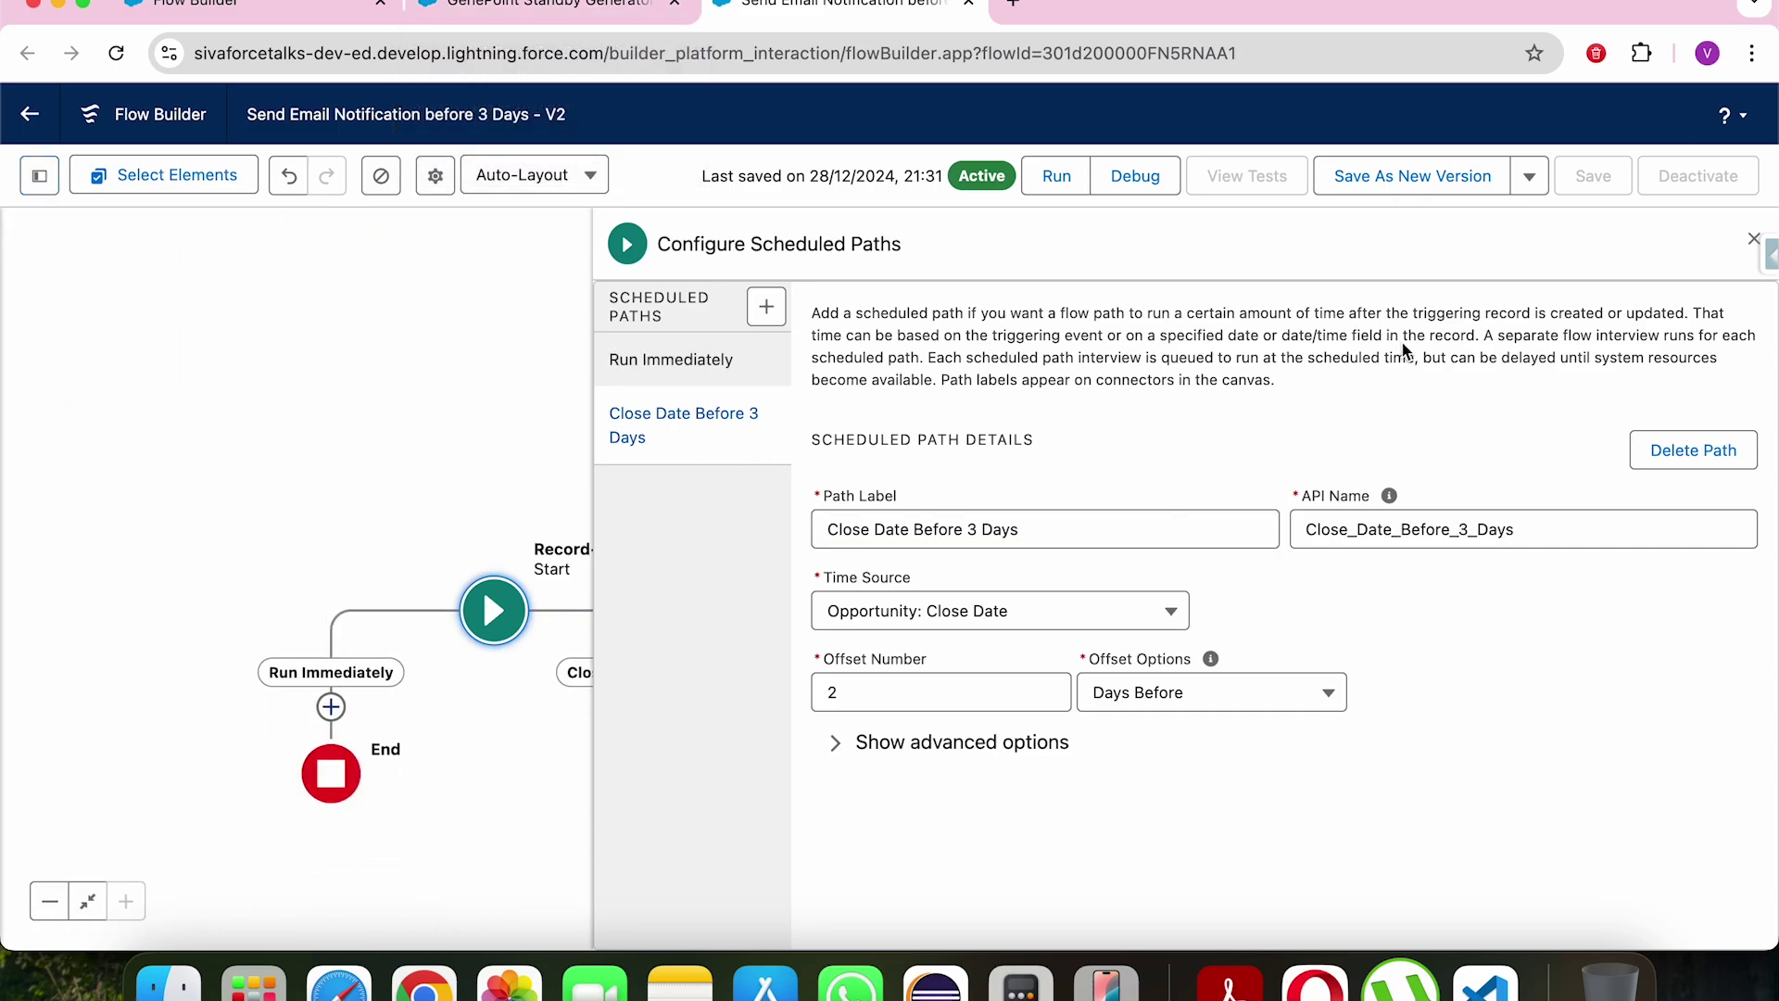
{"action": "left_click", "coordinate": [1756, 243]}
{"action": "left_click_drag", "start_coordinate": [1232, 631], "coordinate": [1242, 429]}
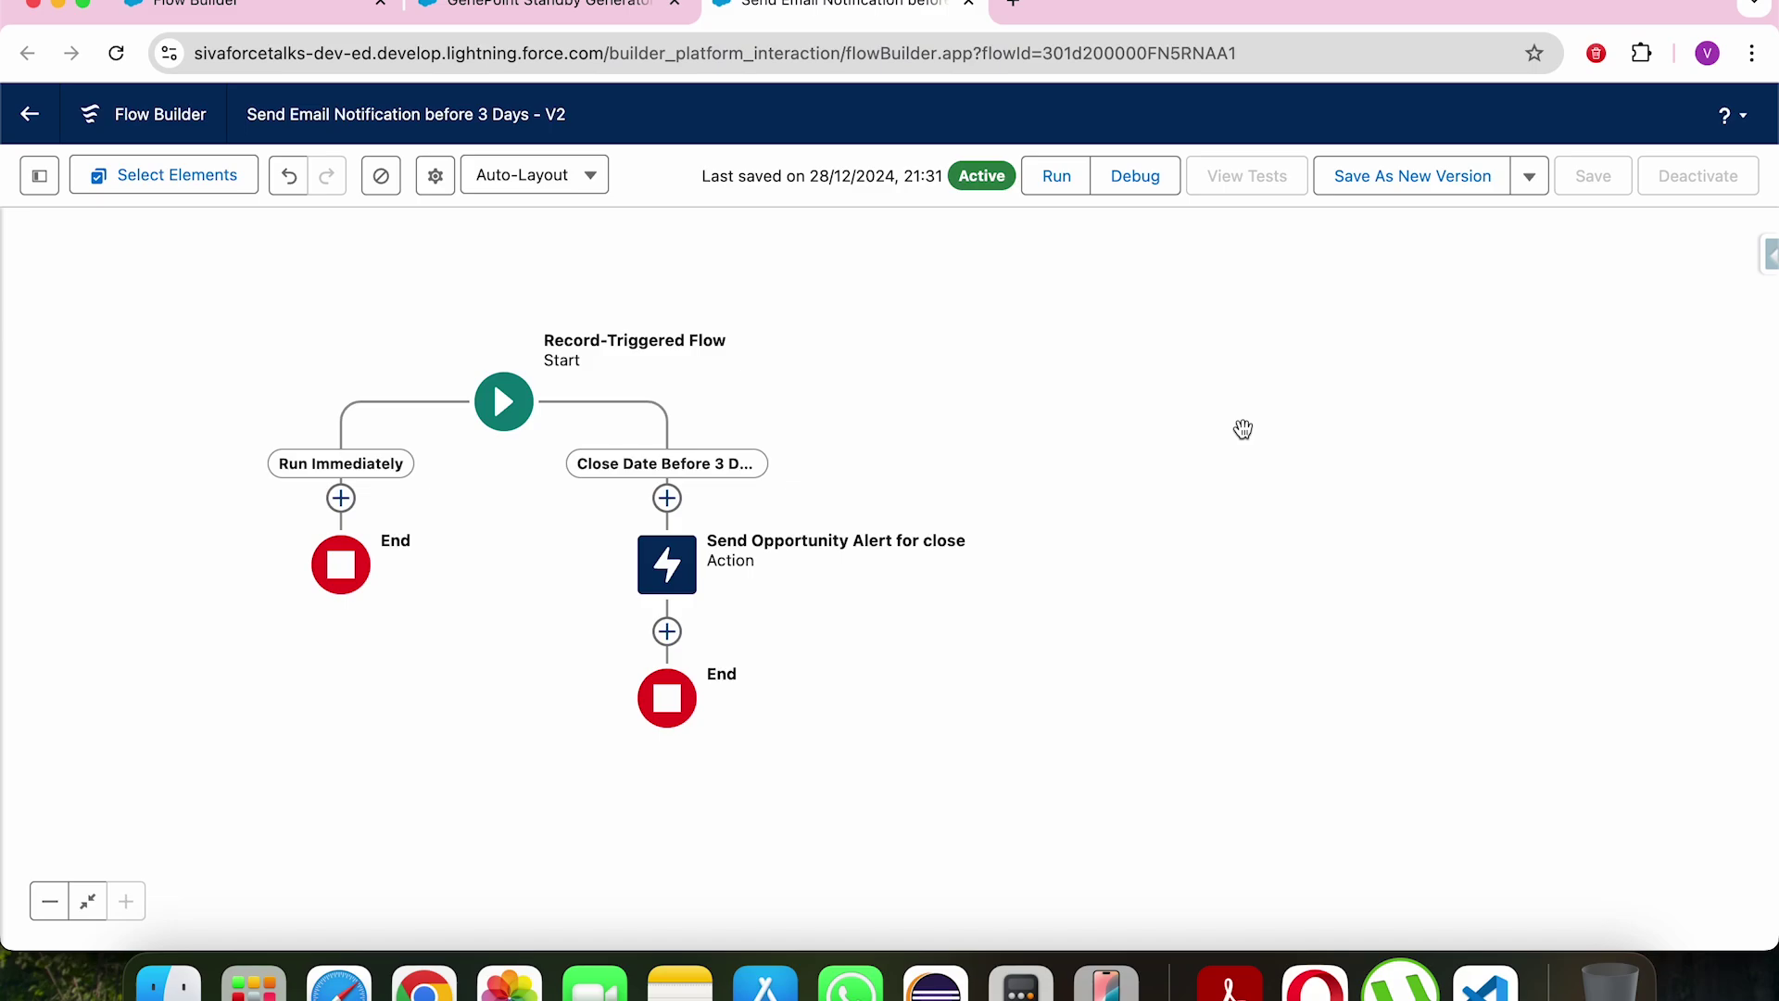
{"action": "key", "text": "super+grave"}
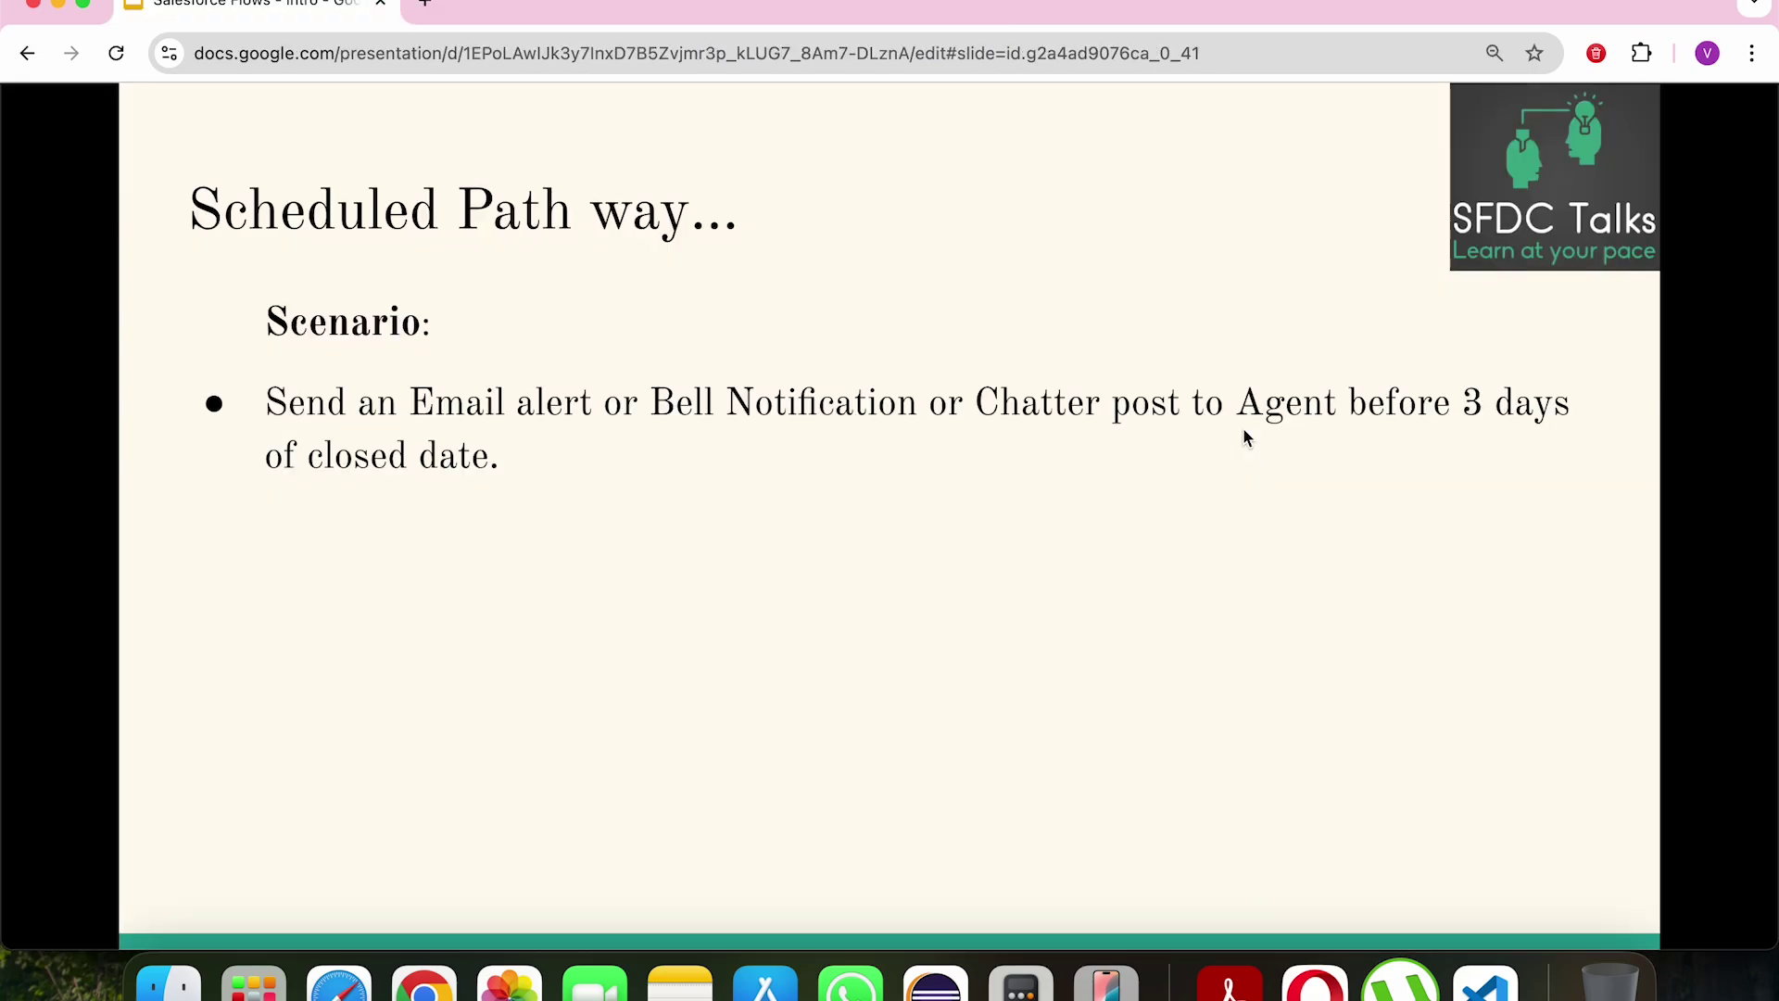
{"action": "key", "text": "Right"}
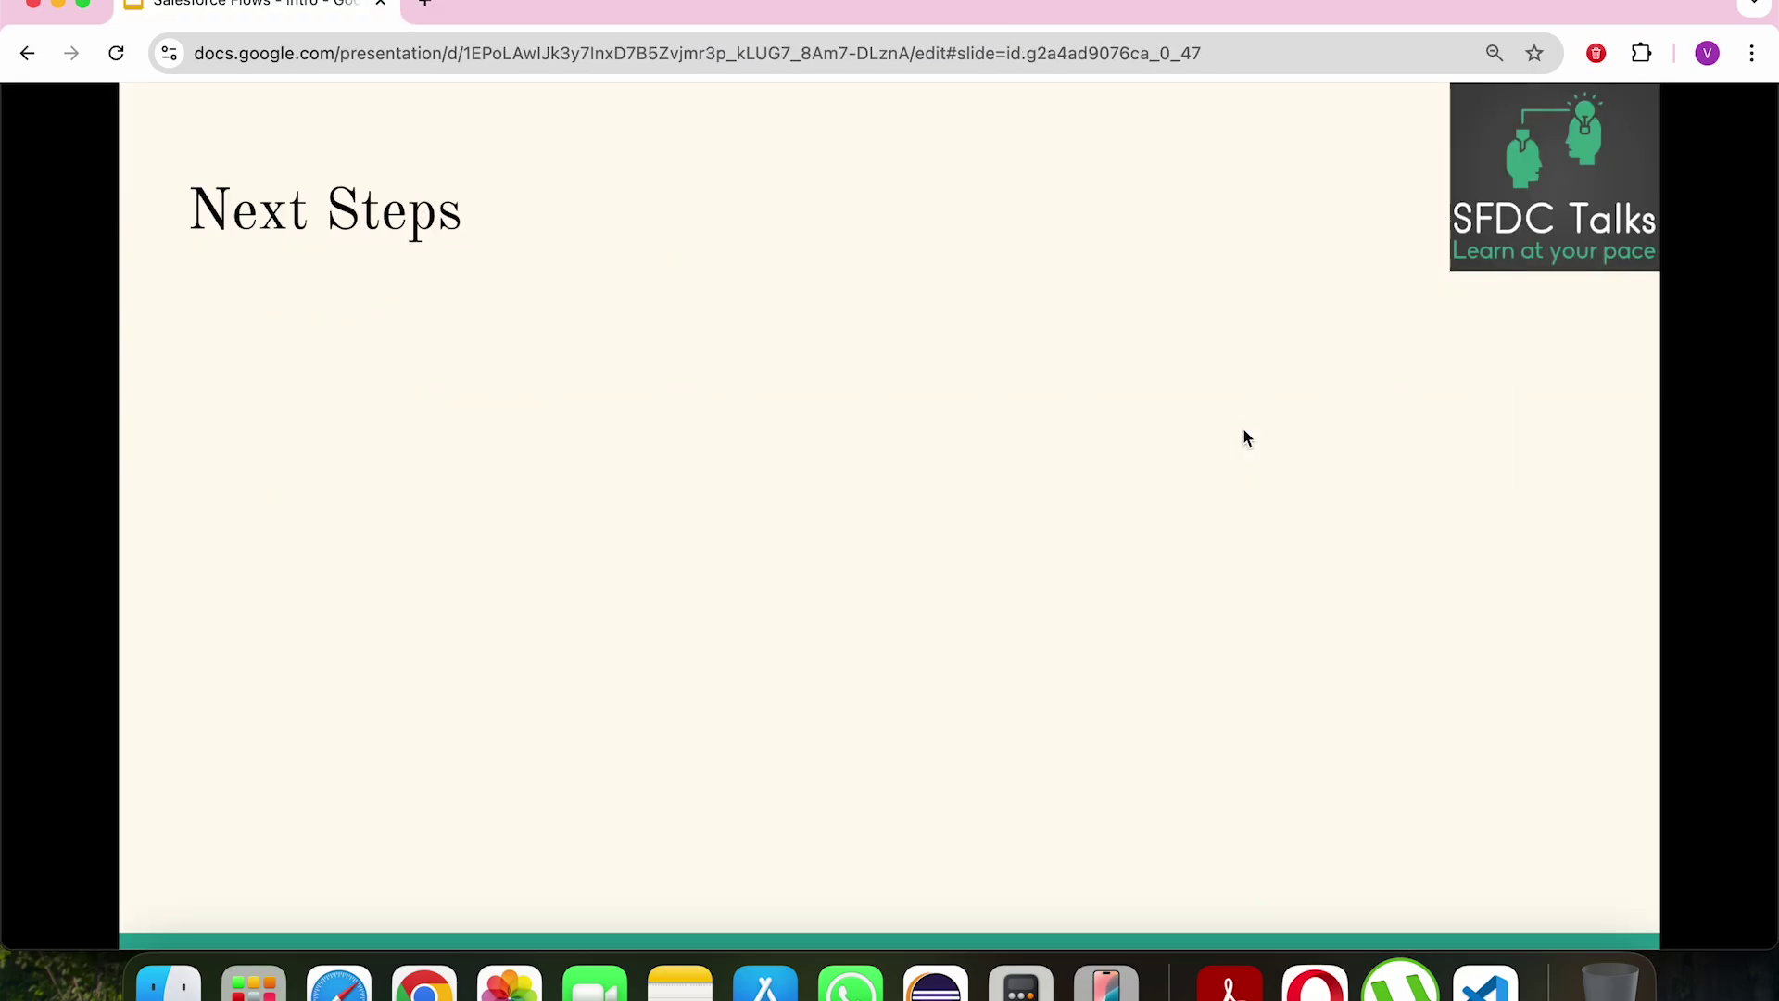
{"action": "key", "text": "Right"}
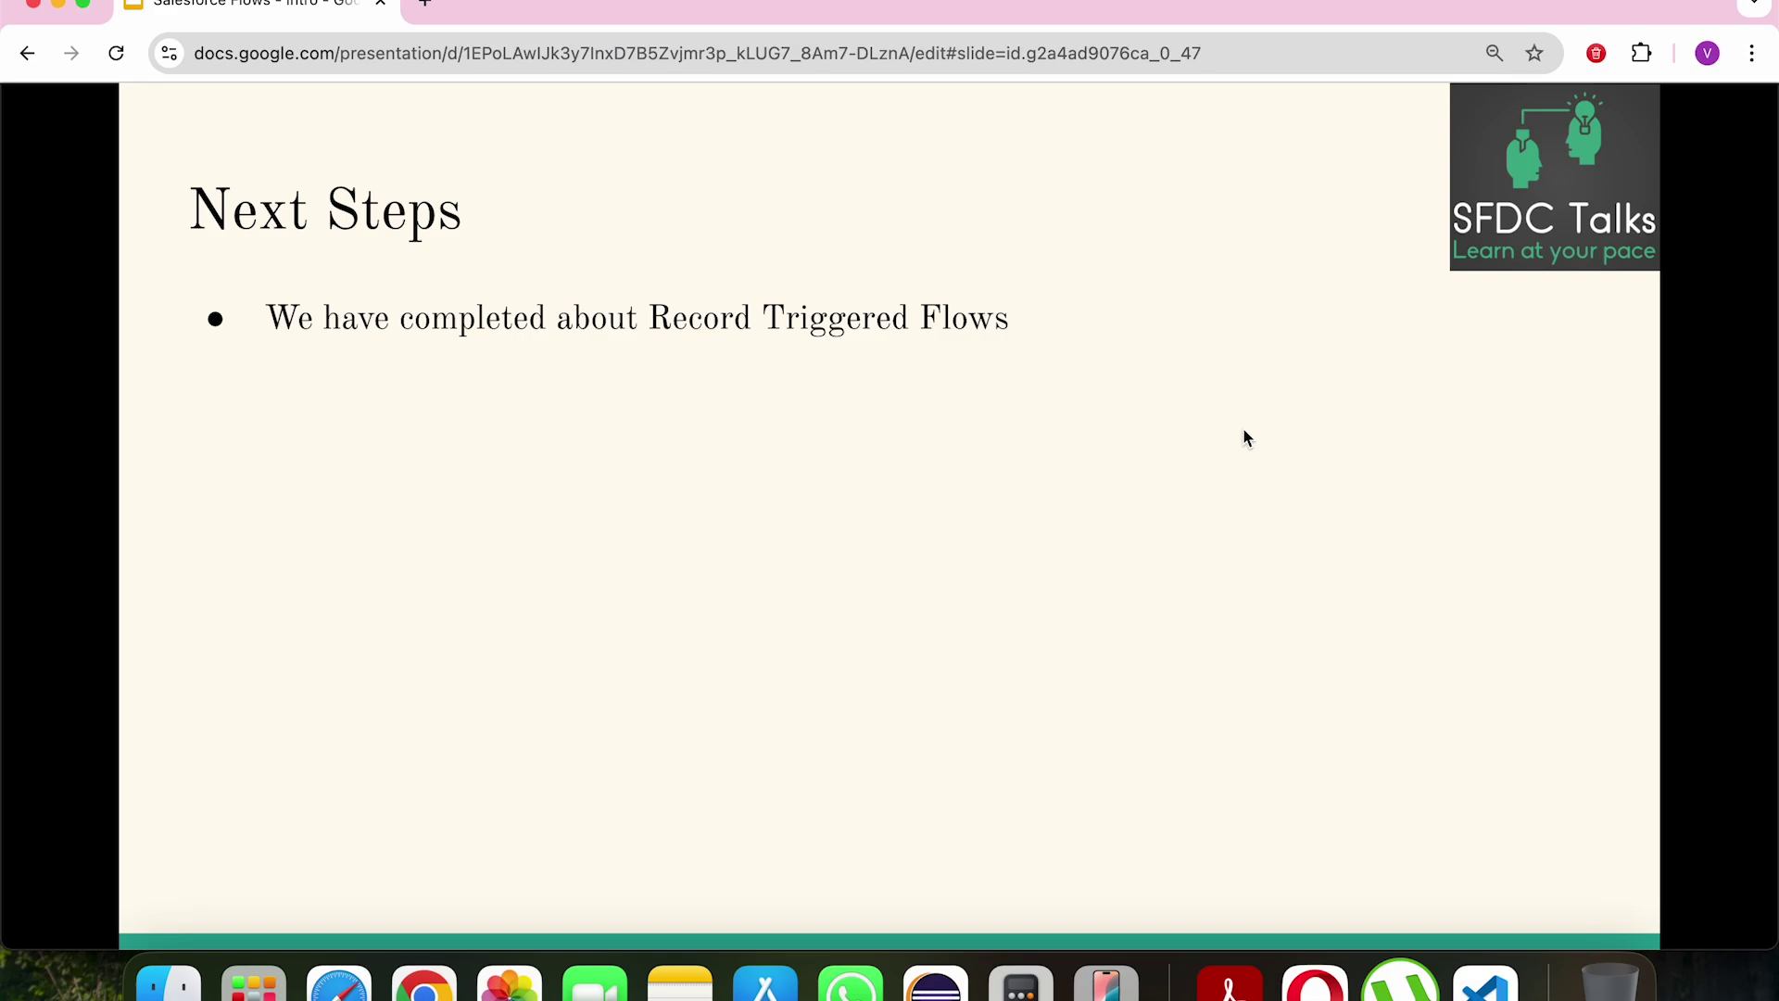
{"action": "key", "text": "Right"}
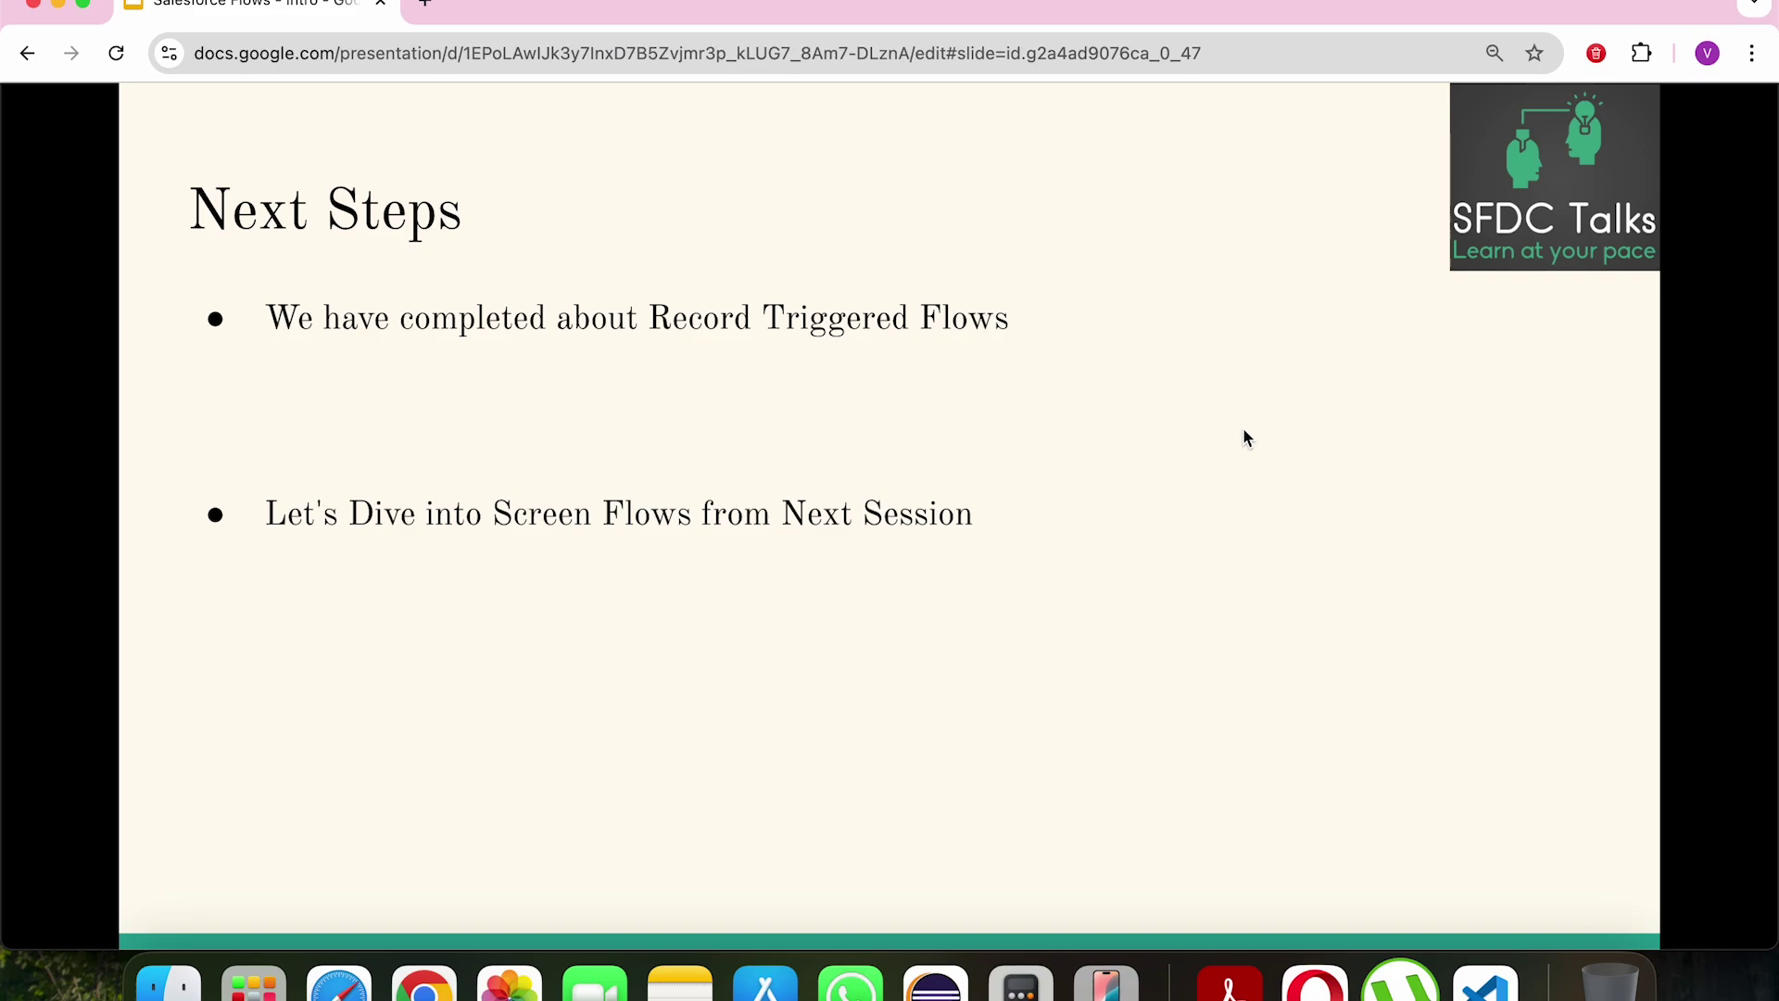
{"action": "key", "text": "Right"}
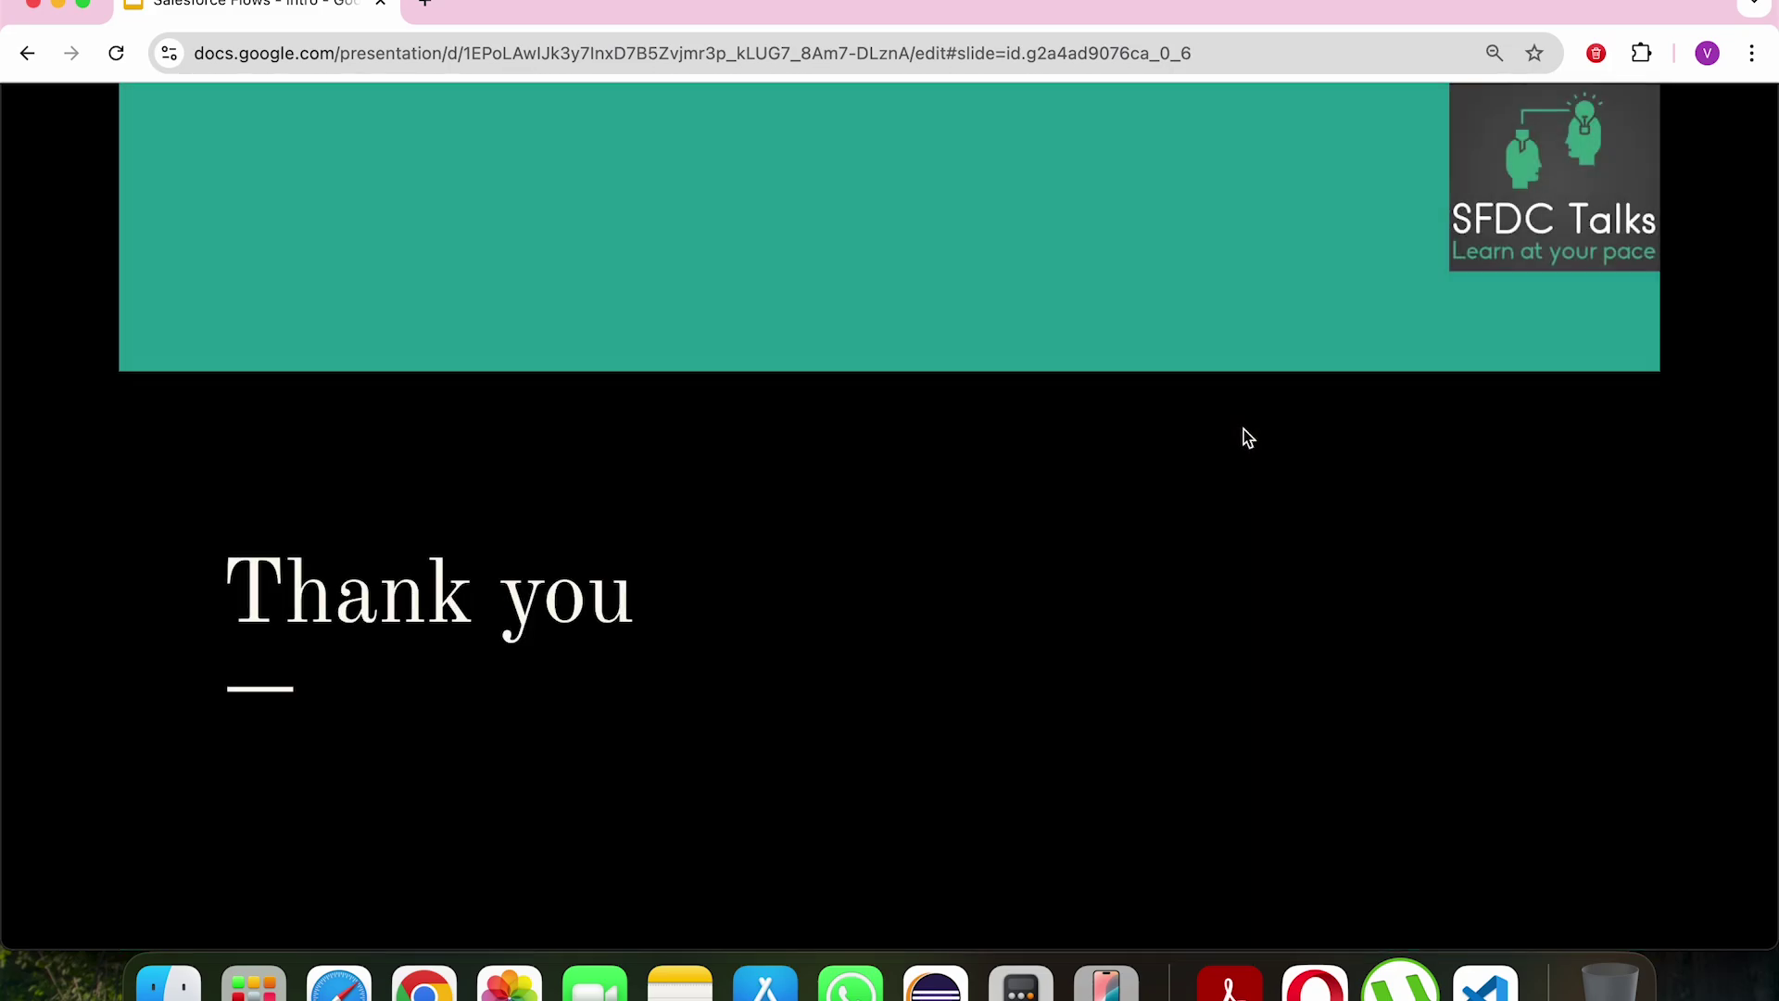